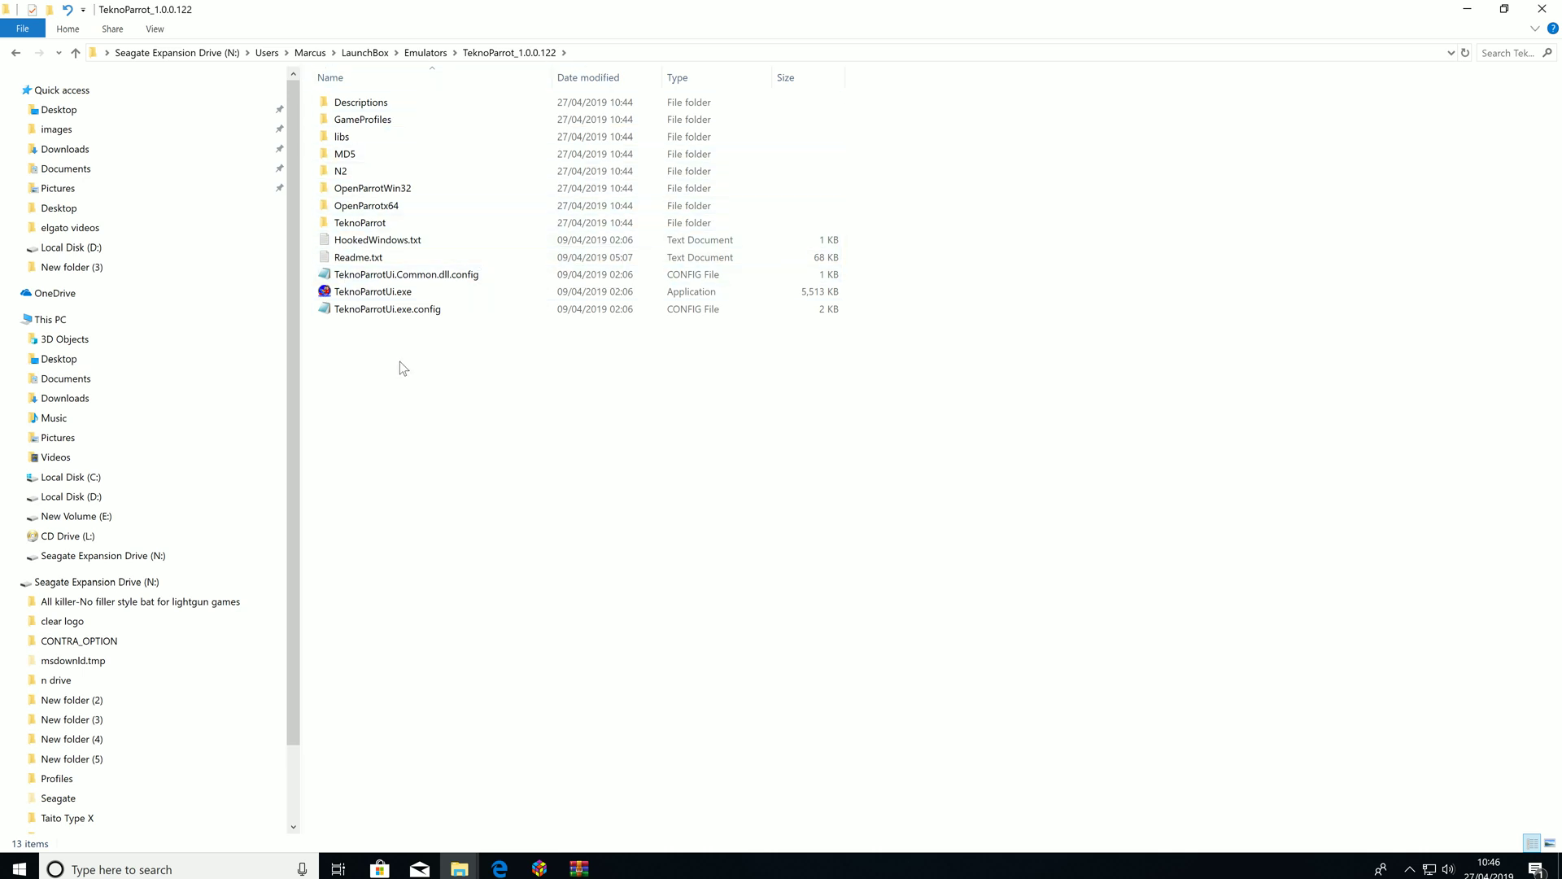
Run TeknoParrotUi.exe as administrator, acknowledge the first-run notice and agree to add a game
{"action": "right_click", "coordinate": [369, 295]}
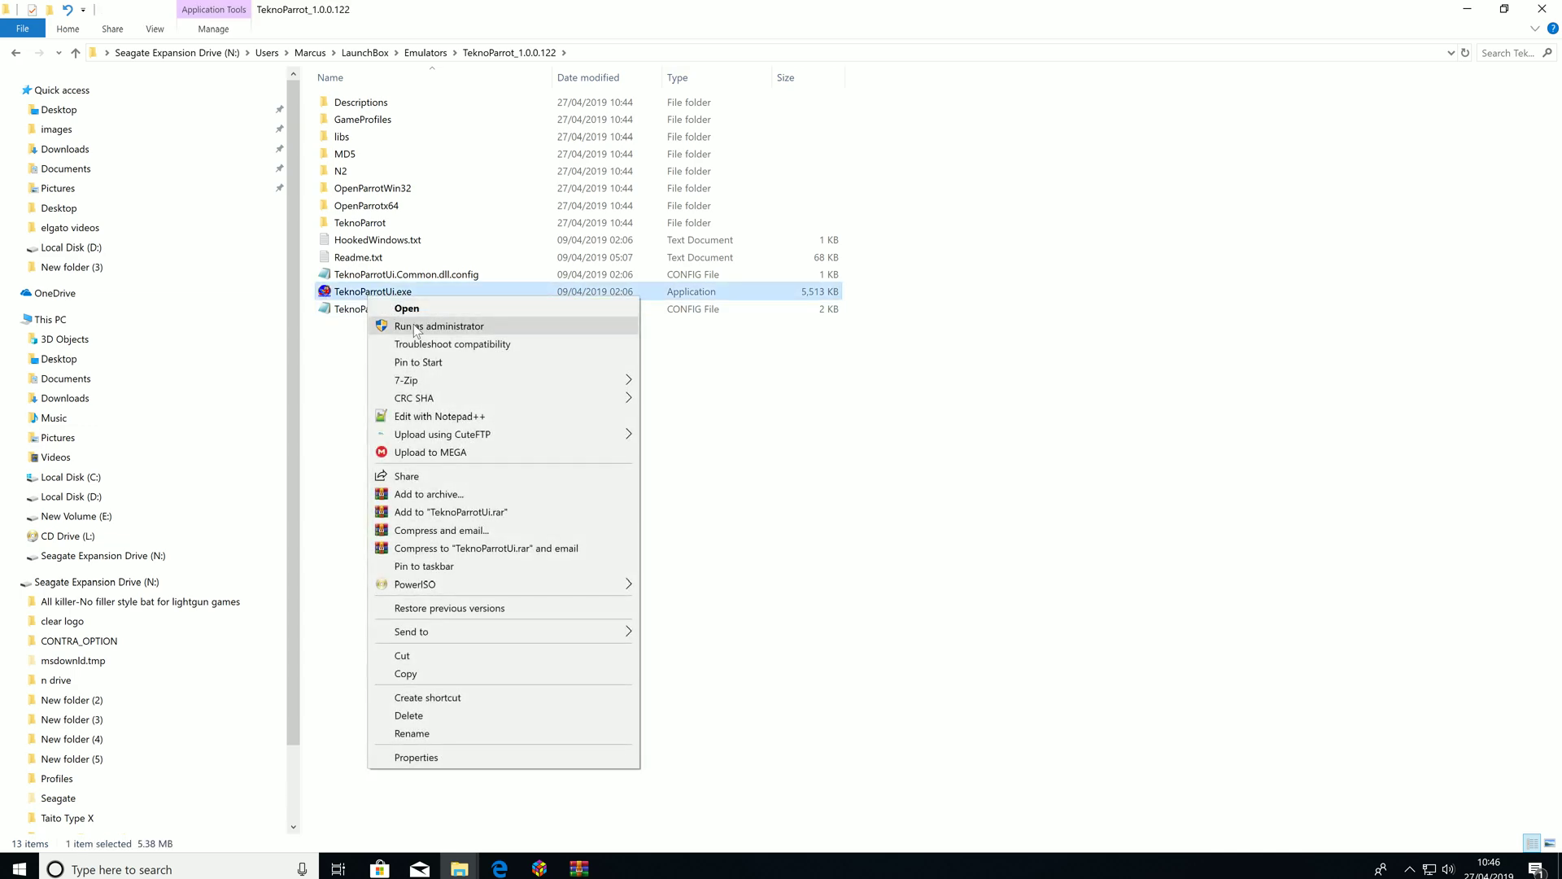
{"action": "left_click", "coordinate": [415, 326]}
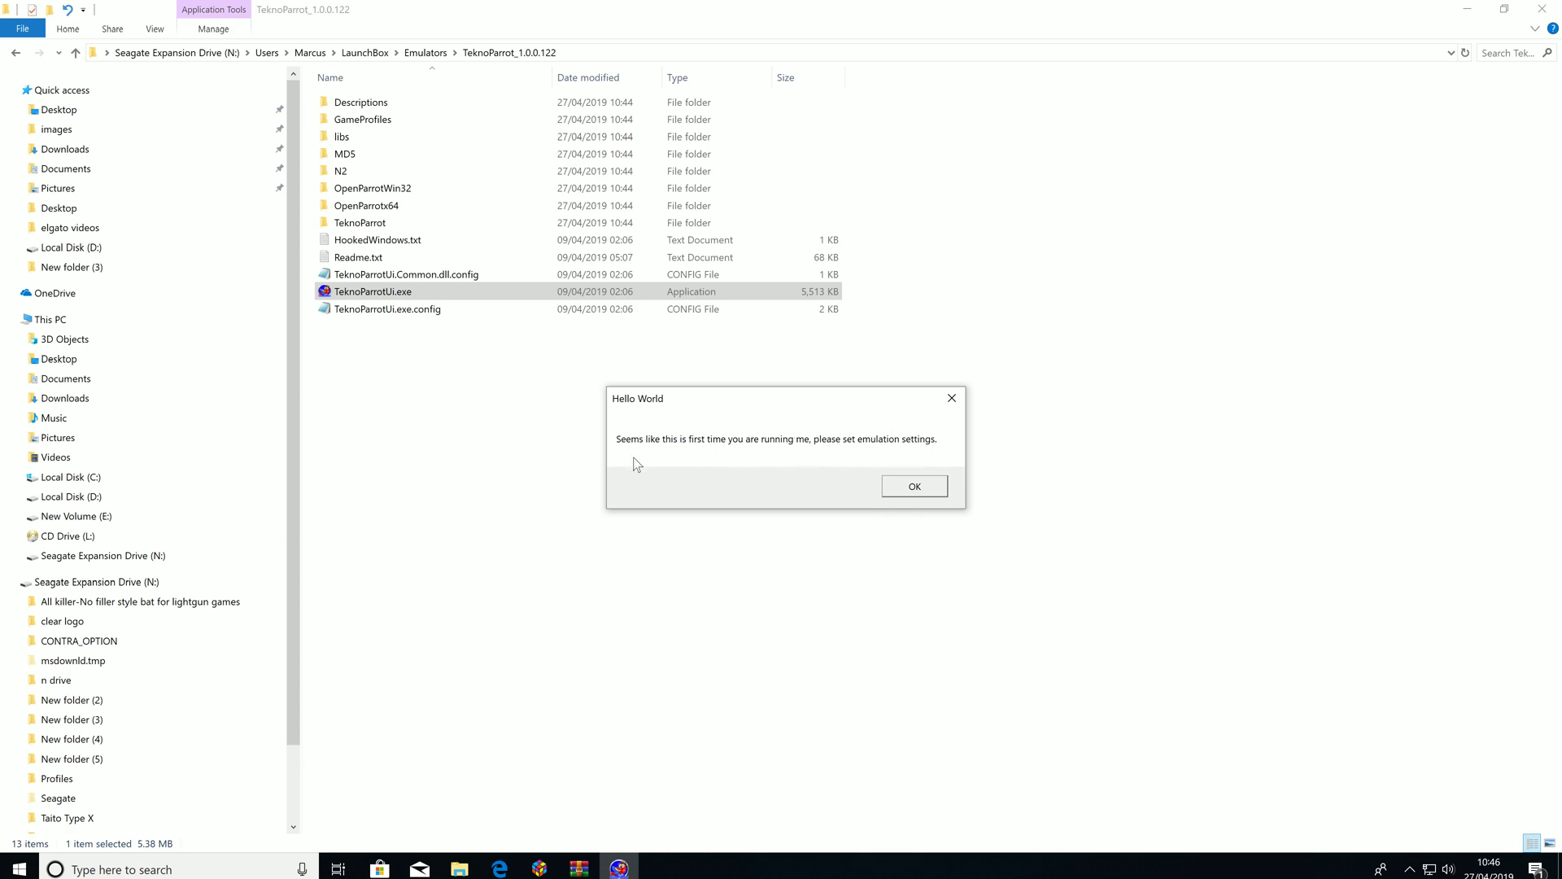
{"action": "left_click", "coordinate": [932, 489]}
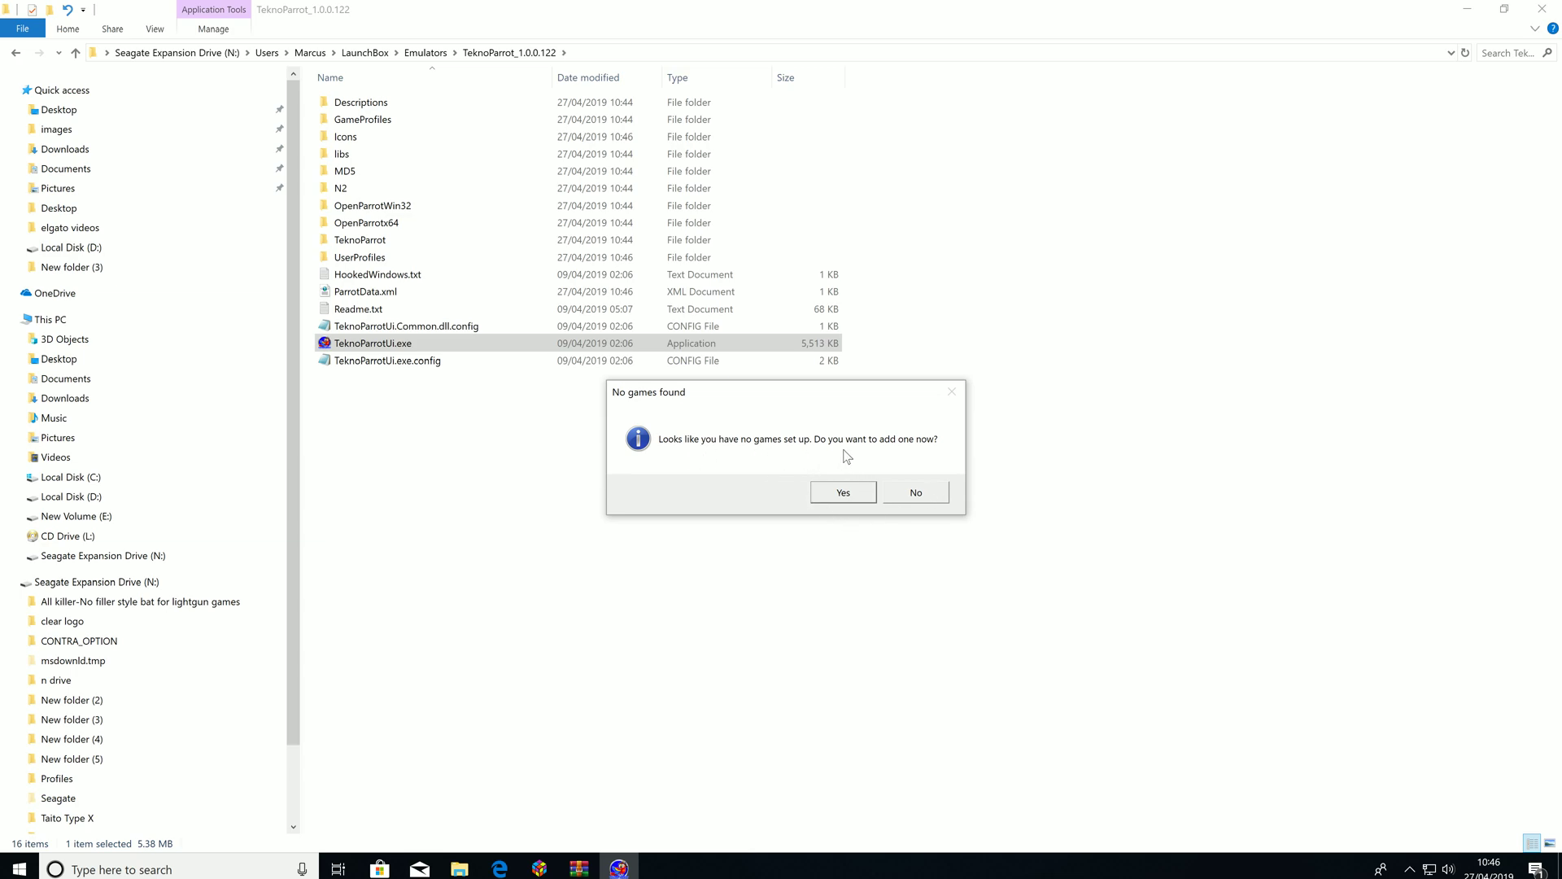
{"action": "left_click", "coordinate": [827, 493]}
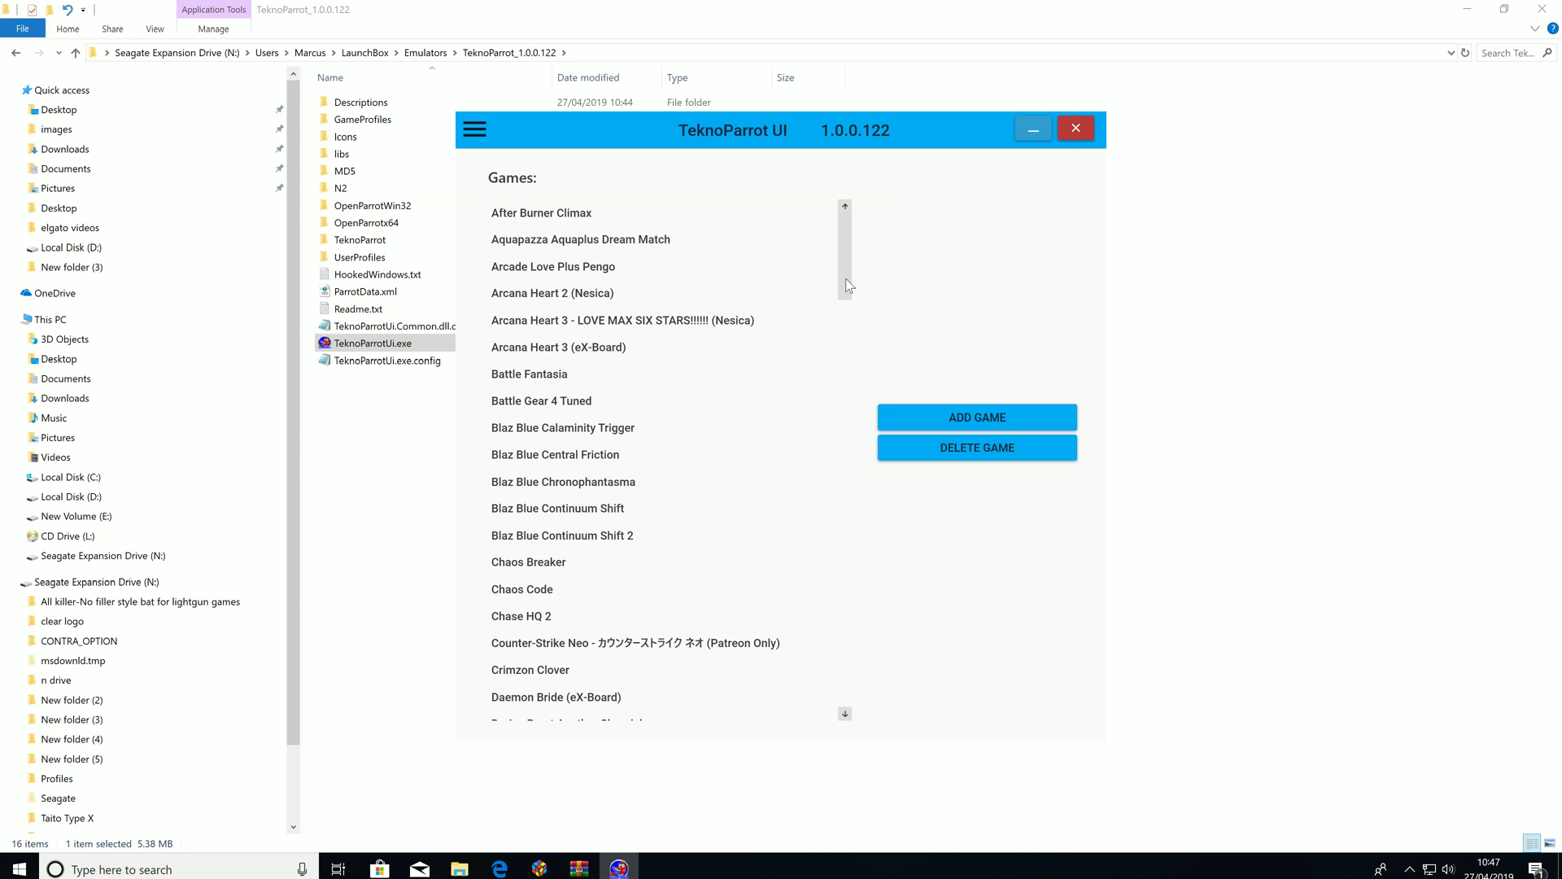
Add Mario Kart DX from the list of available games
{"action": "left_click_drag", "start_coordinate": [846, 280], "coordinate": [818, 471]}
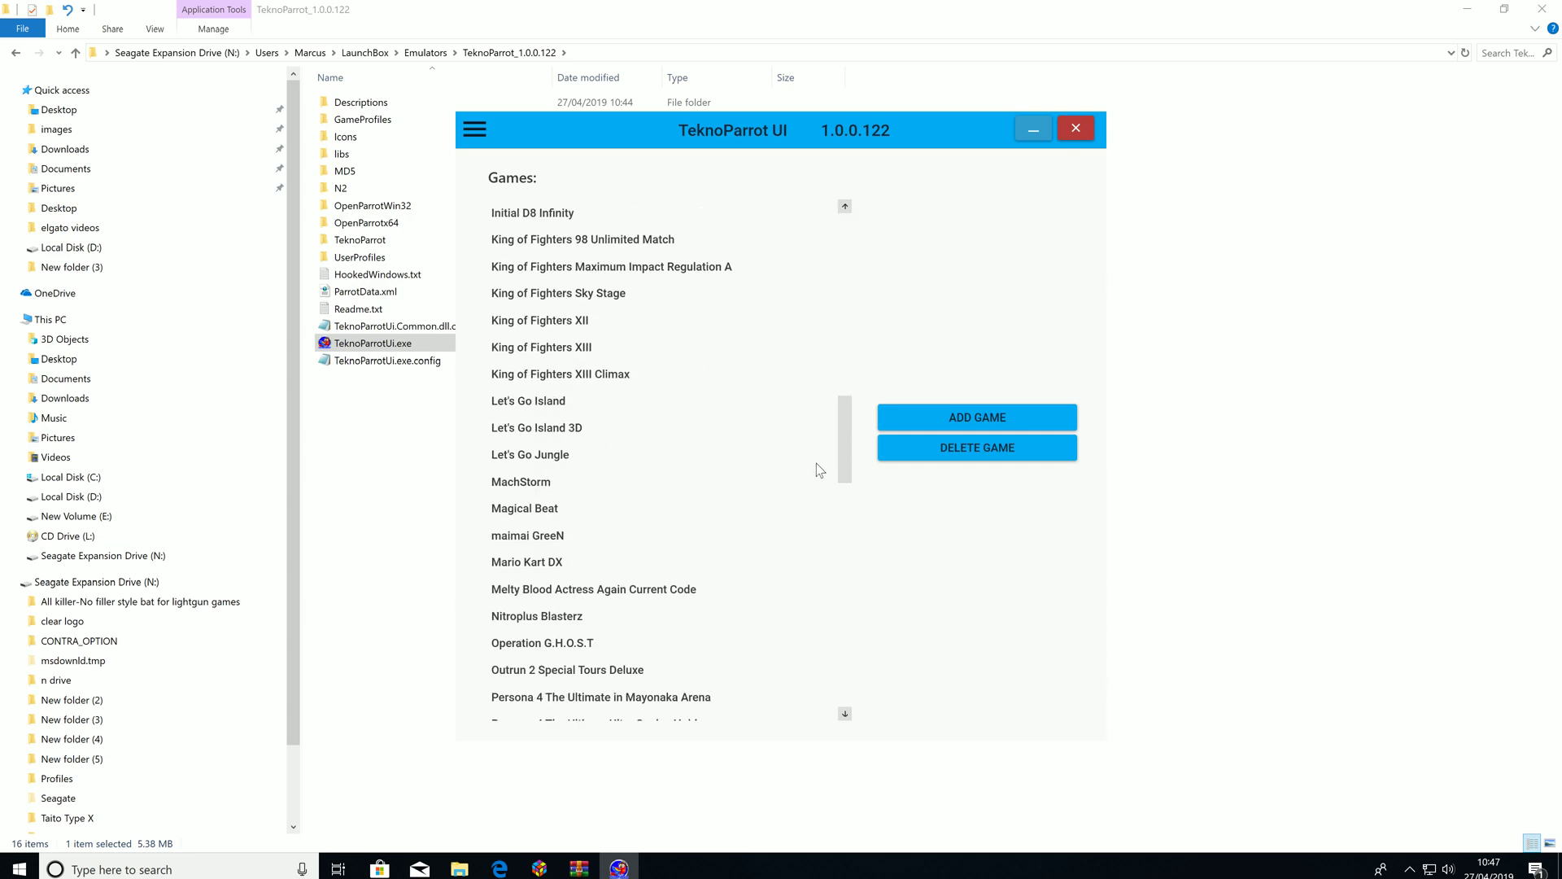
{"action": "left_click", "coordinate": [562, 564]}
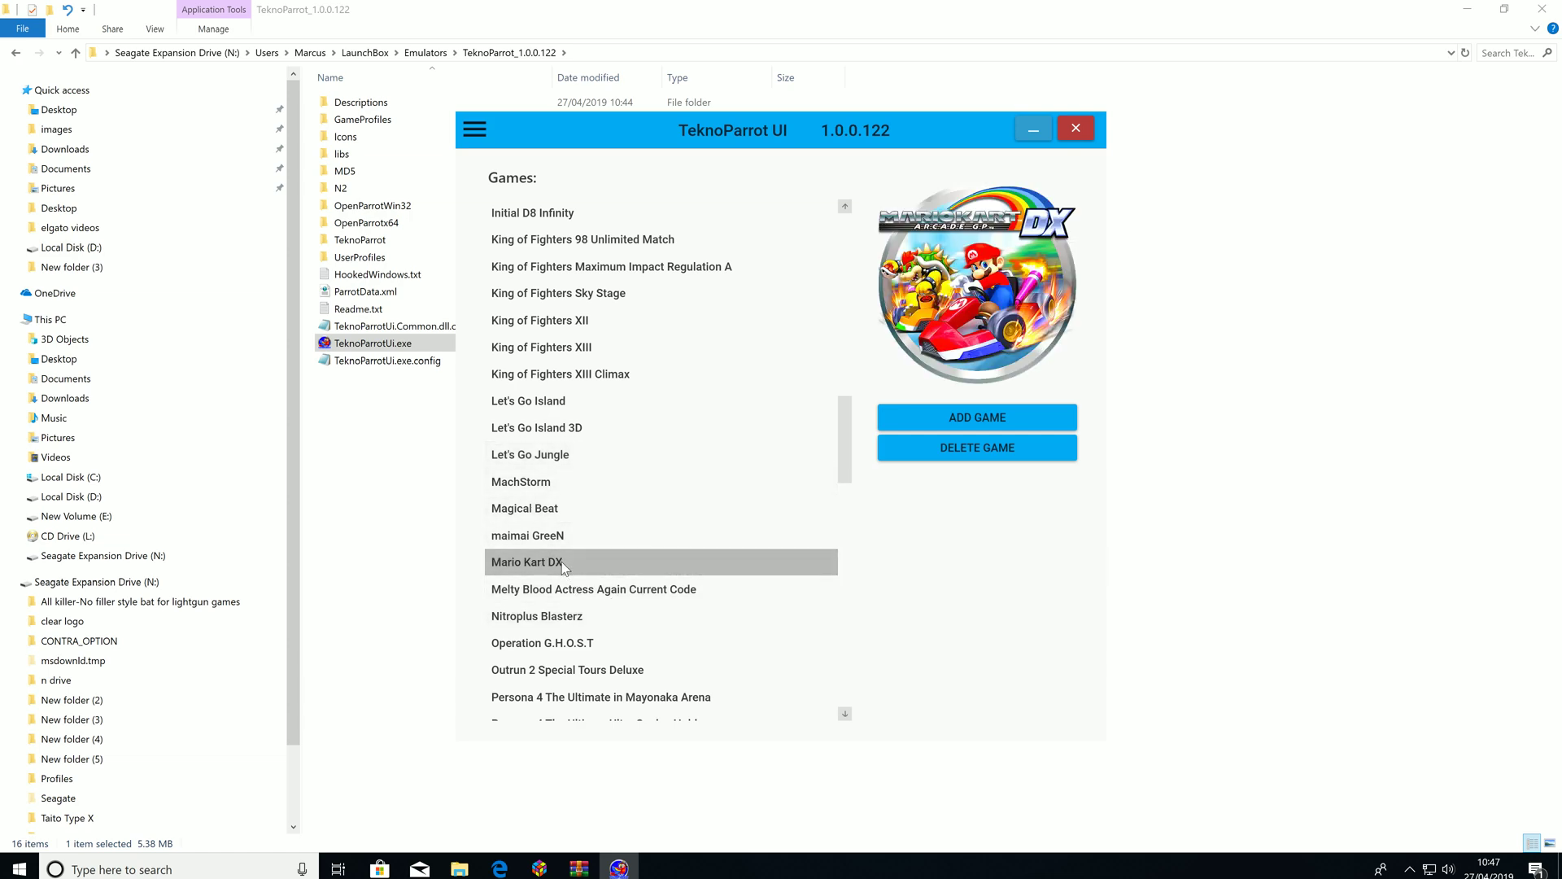
{"action": "left_click", "coordinate": [984, 422]}
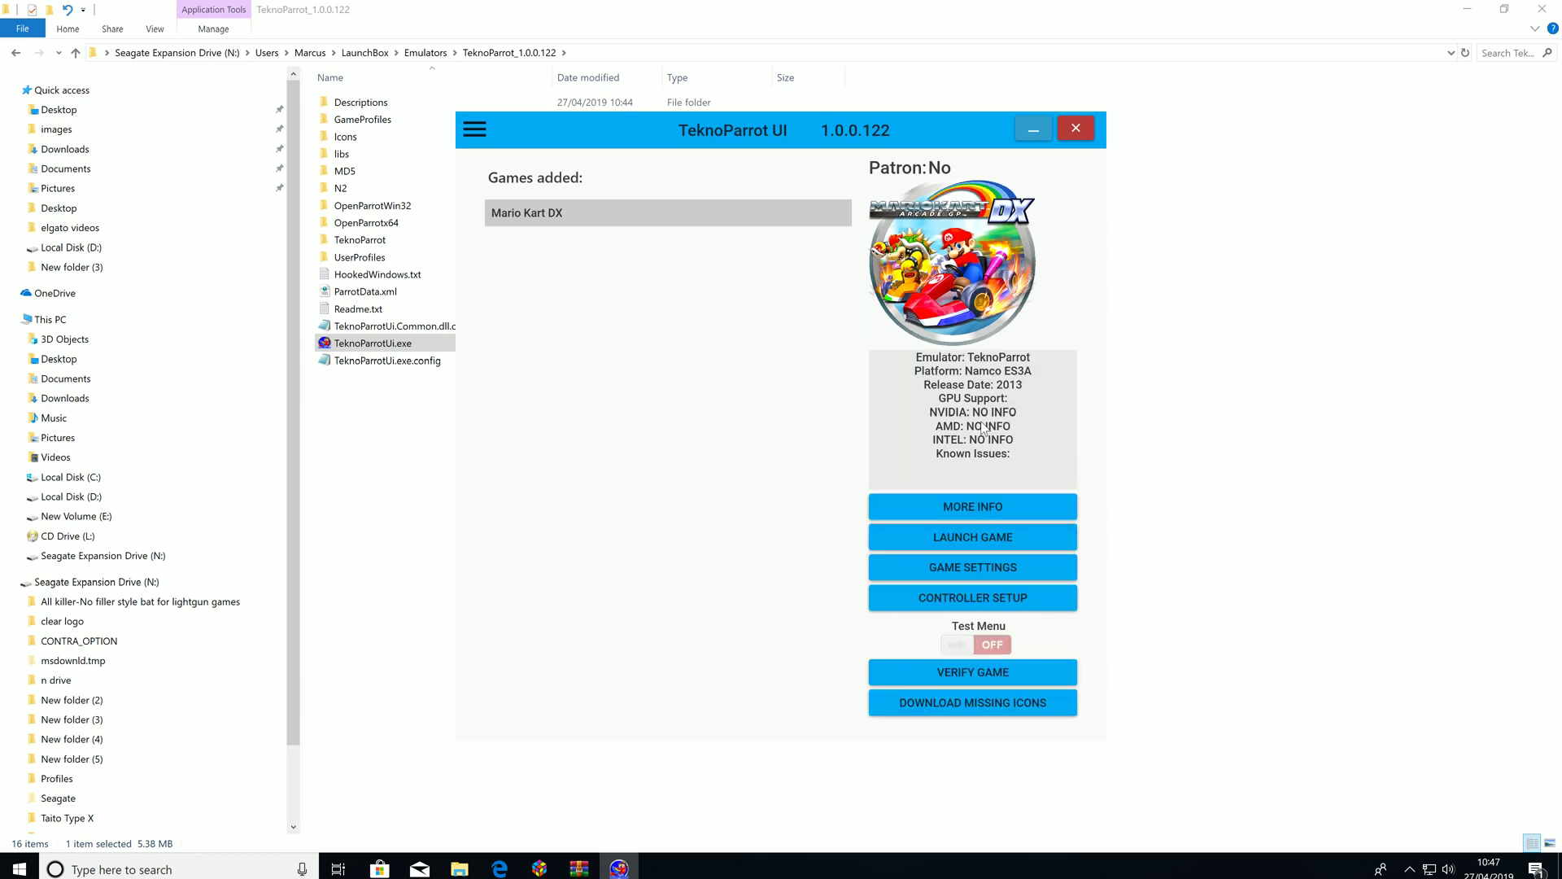
In Mario Kart DX's game settings, enable XInput and disable Windowed
{"action": "left_click", "coordinate": [957, 574]}
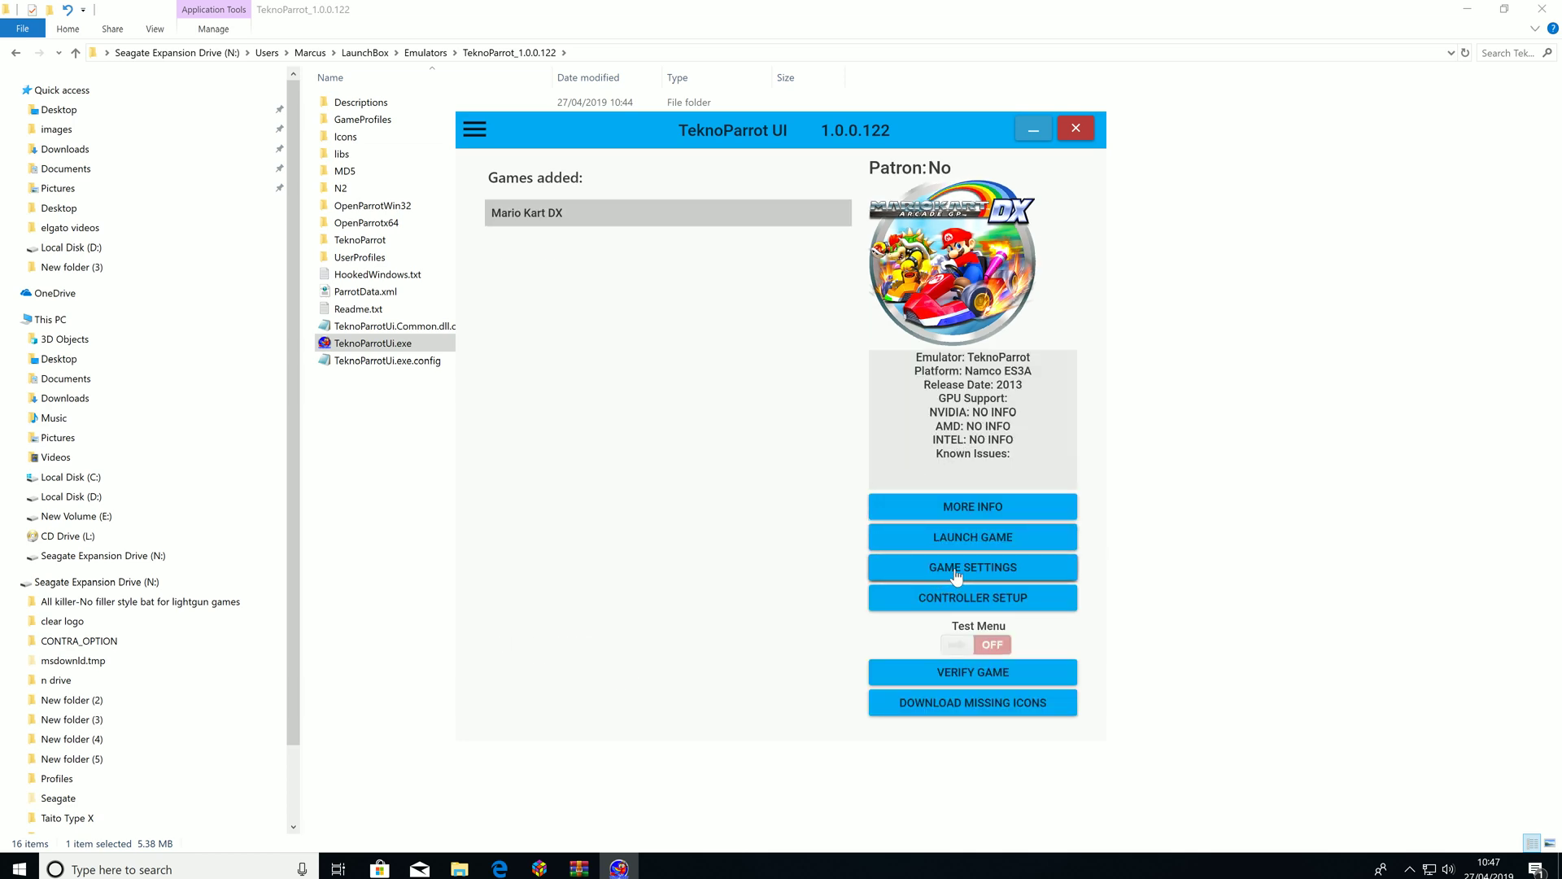
{"action": "left_click", "coordinate": [957, 575]}
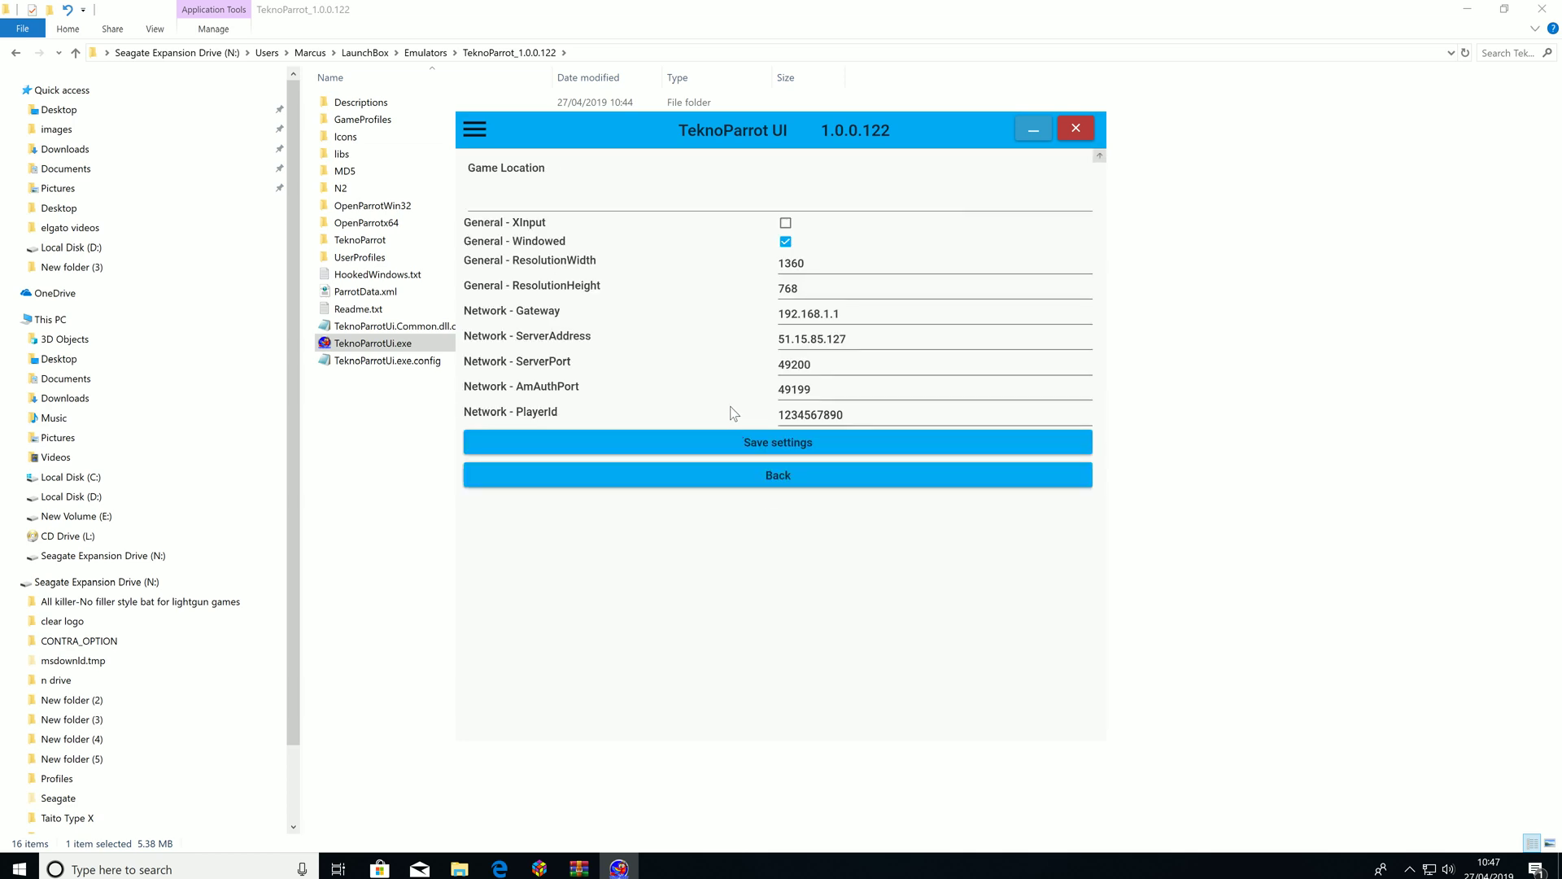
{"action": "left_click", "coordinate": [786, 224]}
{"action": "left_click", "coordinate": [786, 242]}
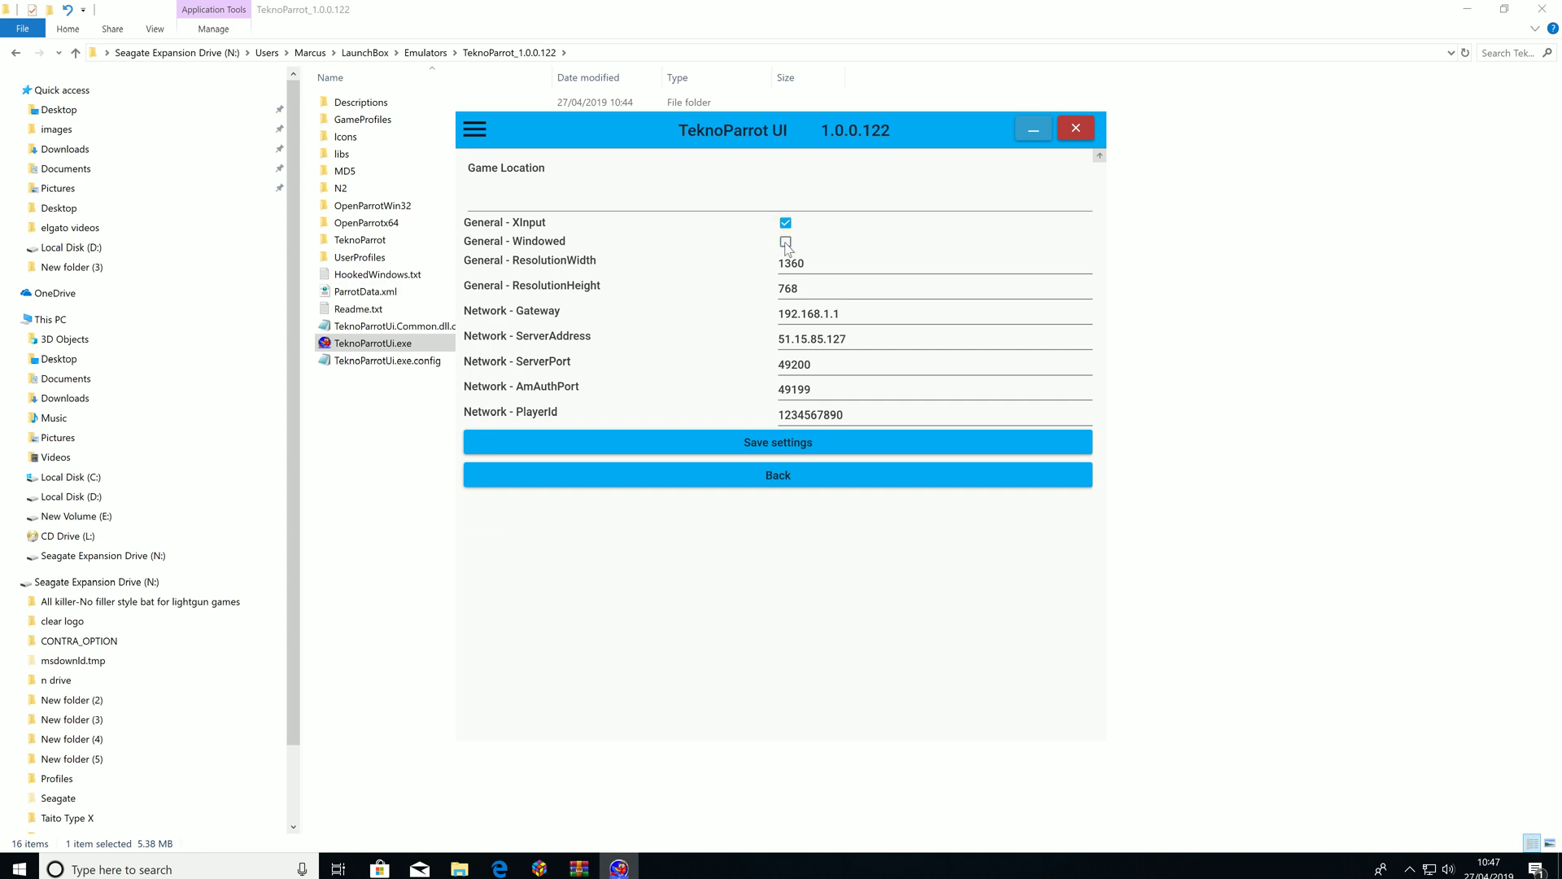
Set the game location to MK_AGP3_FINAL.exe in the mkdx10 folder, save the game settings and return to the game list
{"action": "left_click", "coordinate": [676, 207]}
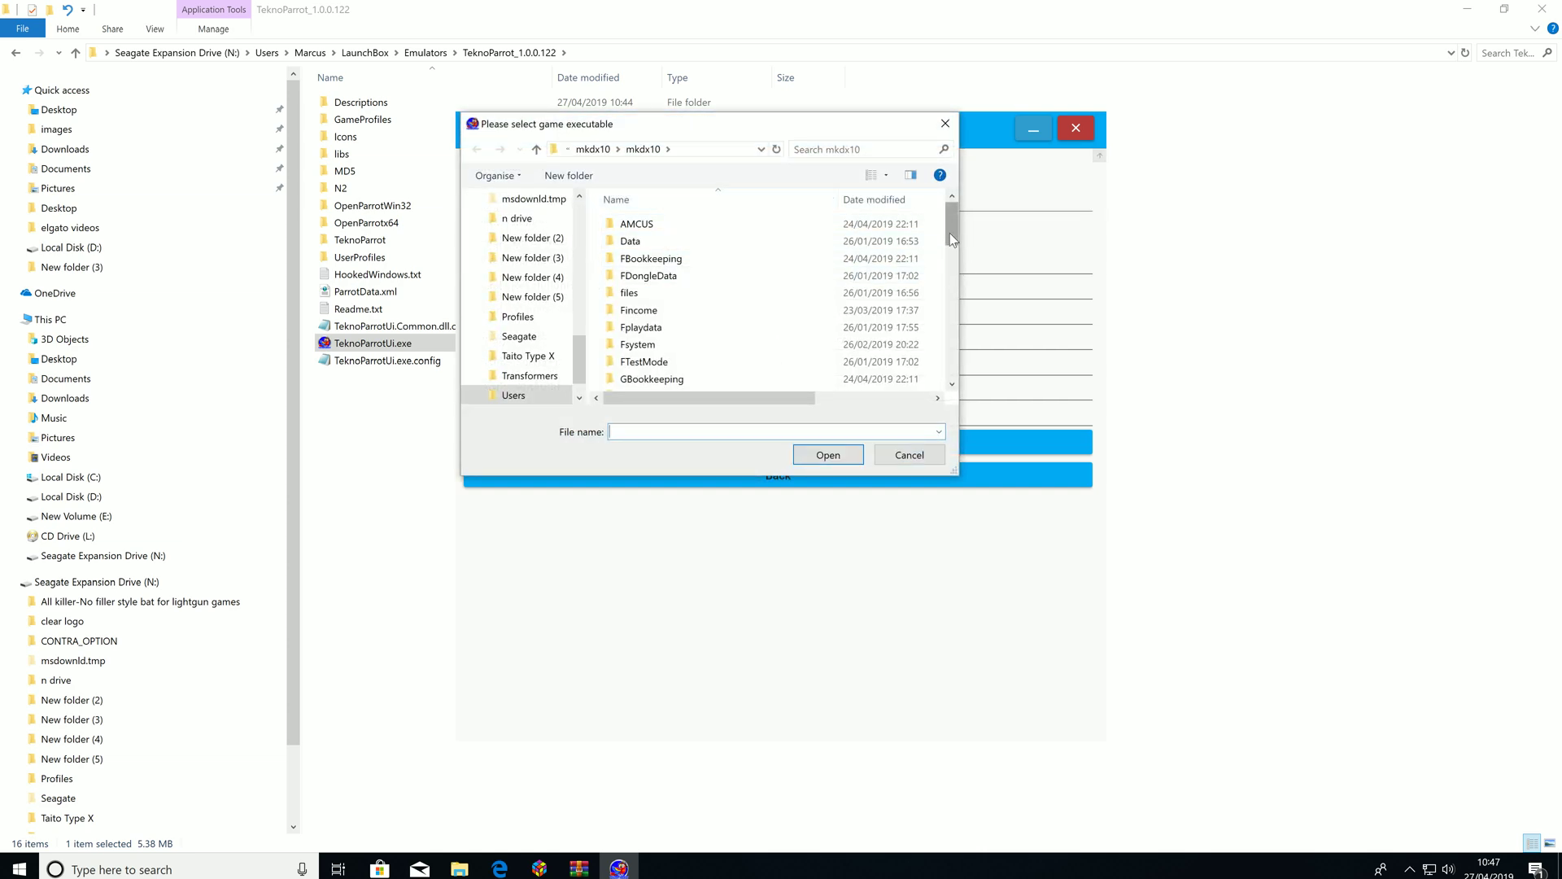
{"action": "left_click_drag", "start_coordinate": [949, 233], "coordinate": [948, 378]}
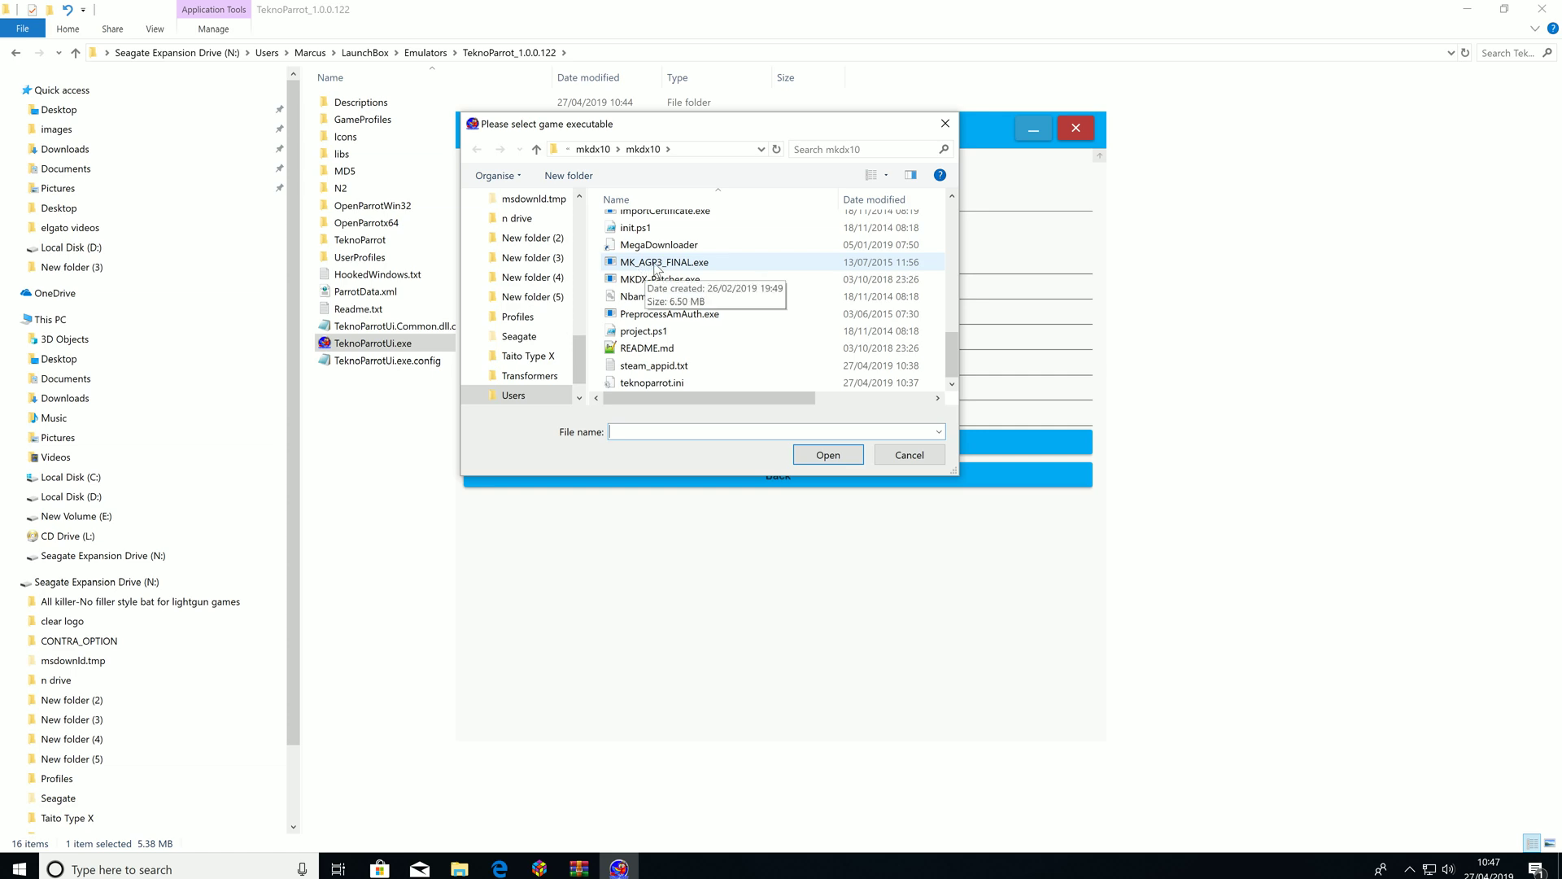
{"action": "double_click", "coordinate": [701, 264]}
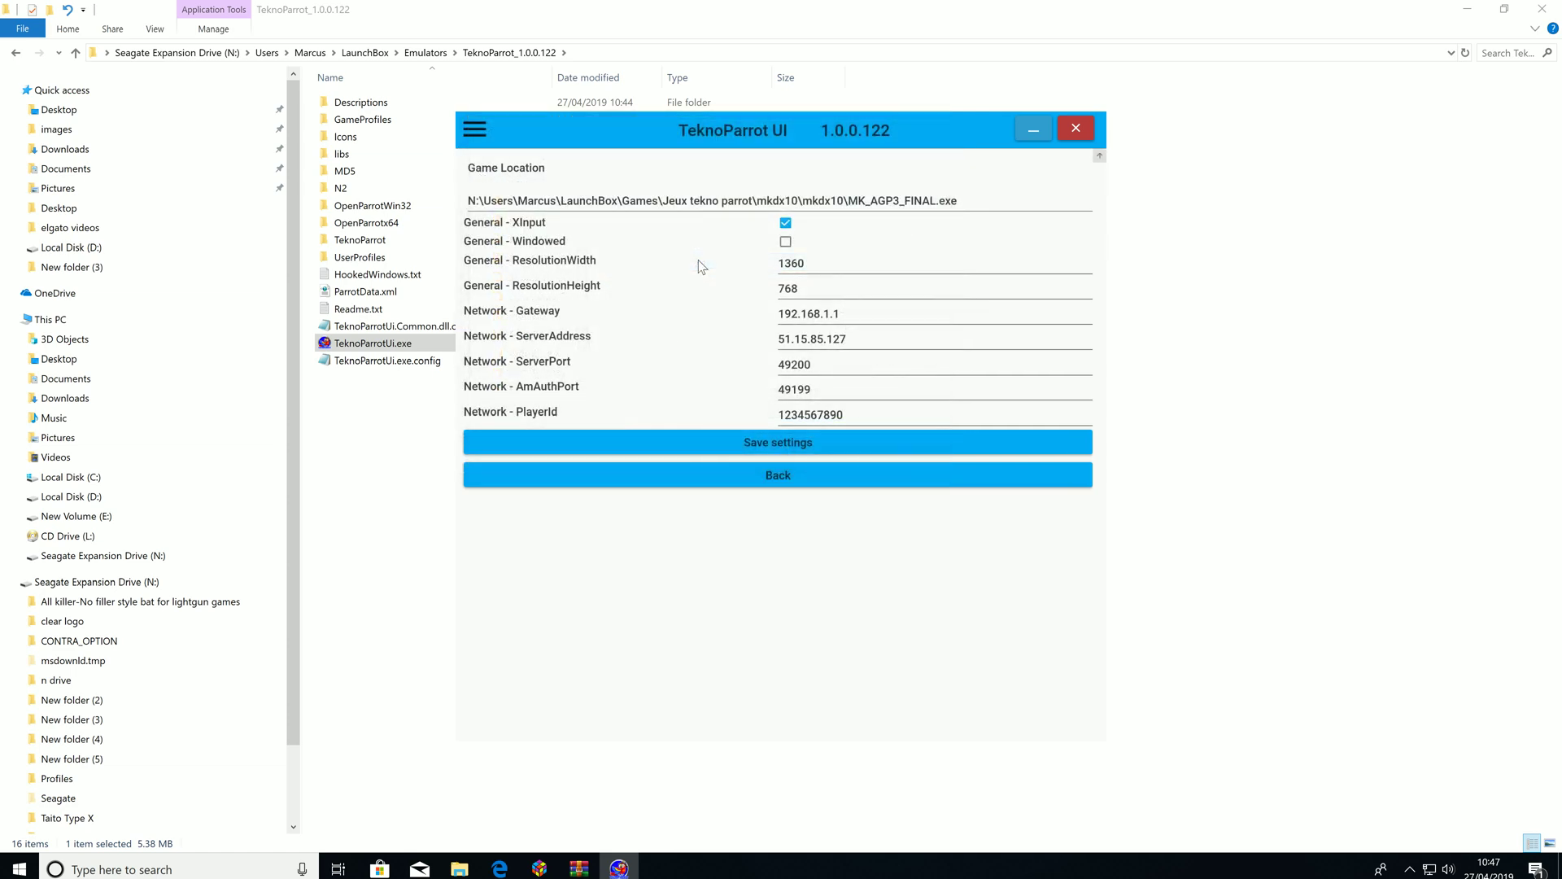
{"action": "left_click", "coordinate": [771, 446]}
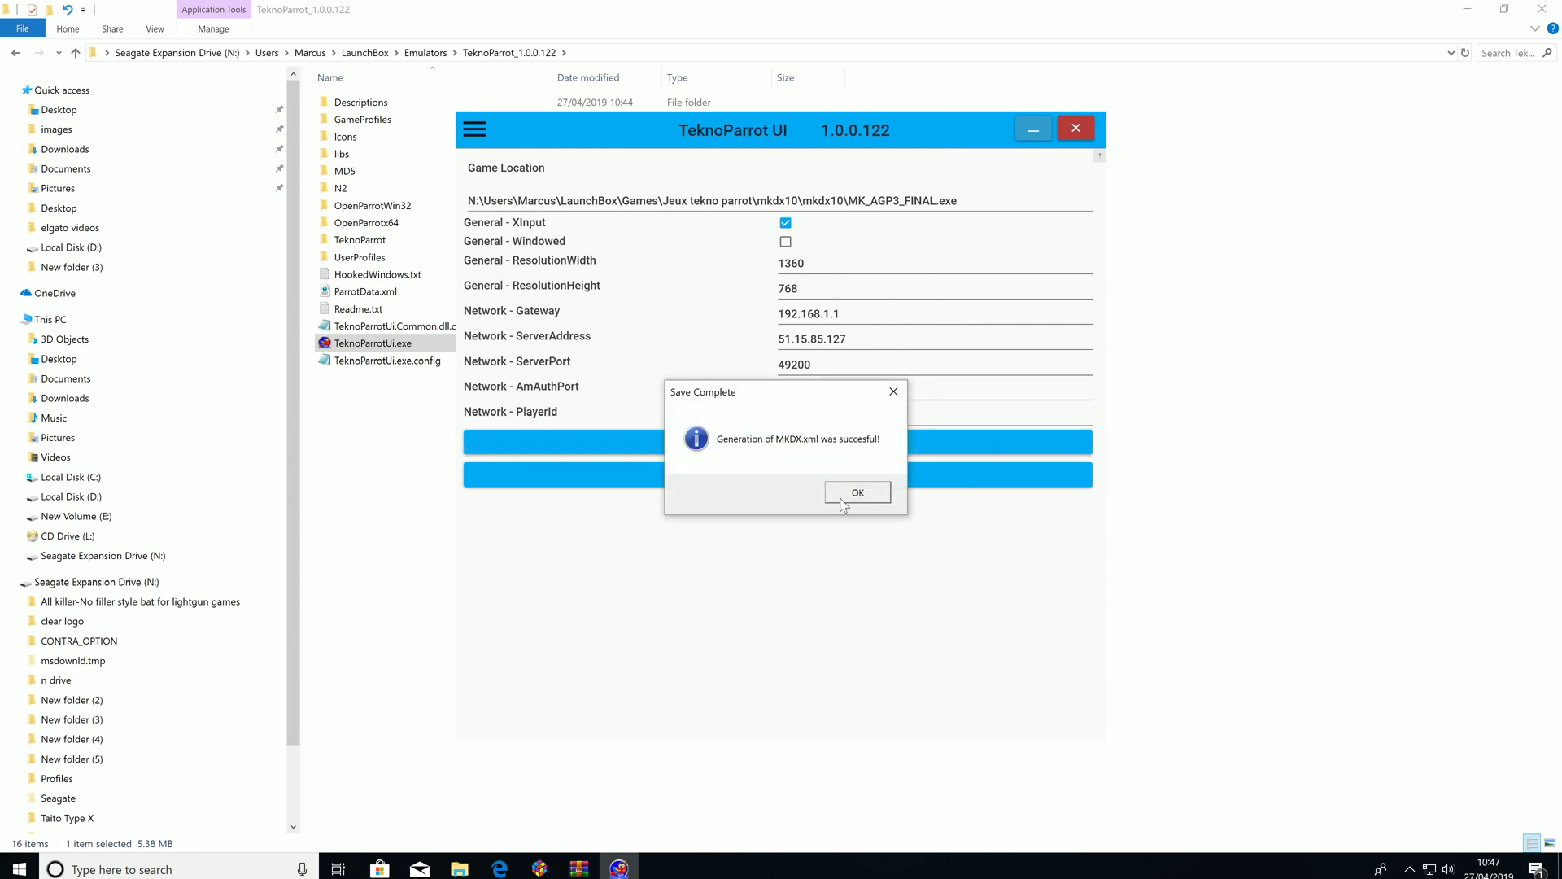
{"action": "left_click", "coordinate": [846, 491]}
{"action": "left_click", "coordinate": [789, 483]}
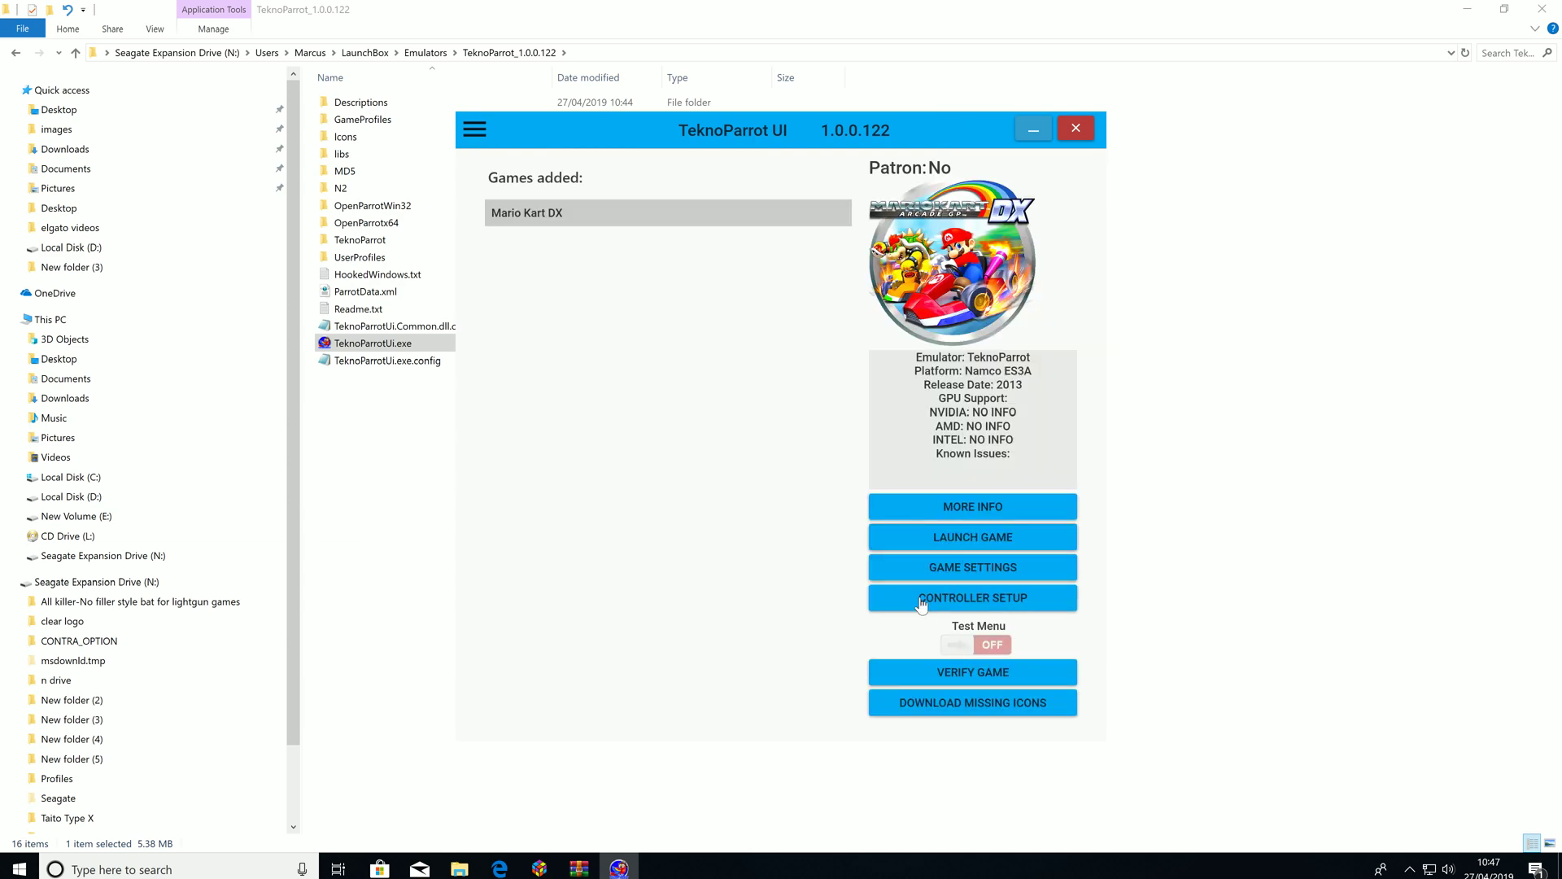
In Mario Kart DX's controller setup, bind Start to Start, Wheel Axis to LeftThumb X-, Gas to RightTrigger, Brake to LeftTrigger and Item to A
{"action": "left_click", "coordinate": [971, 598]}
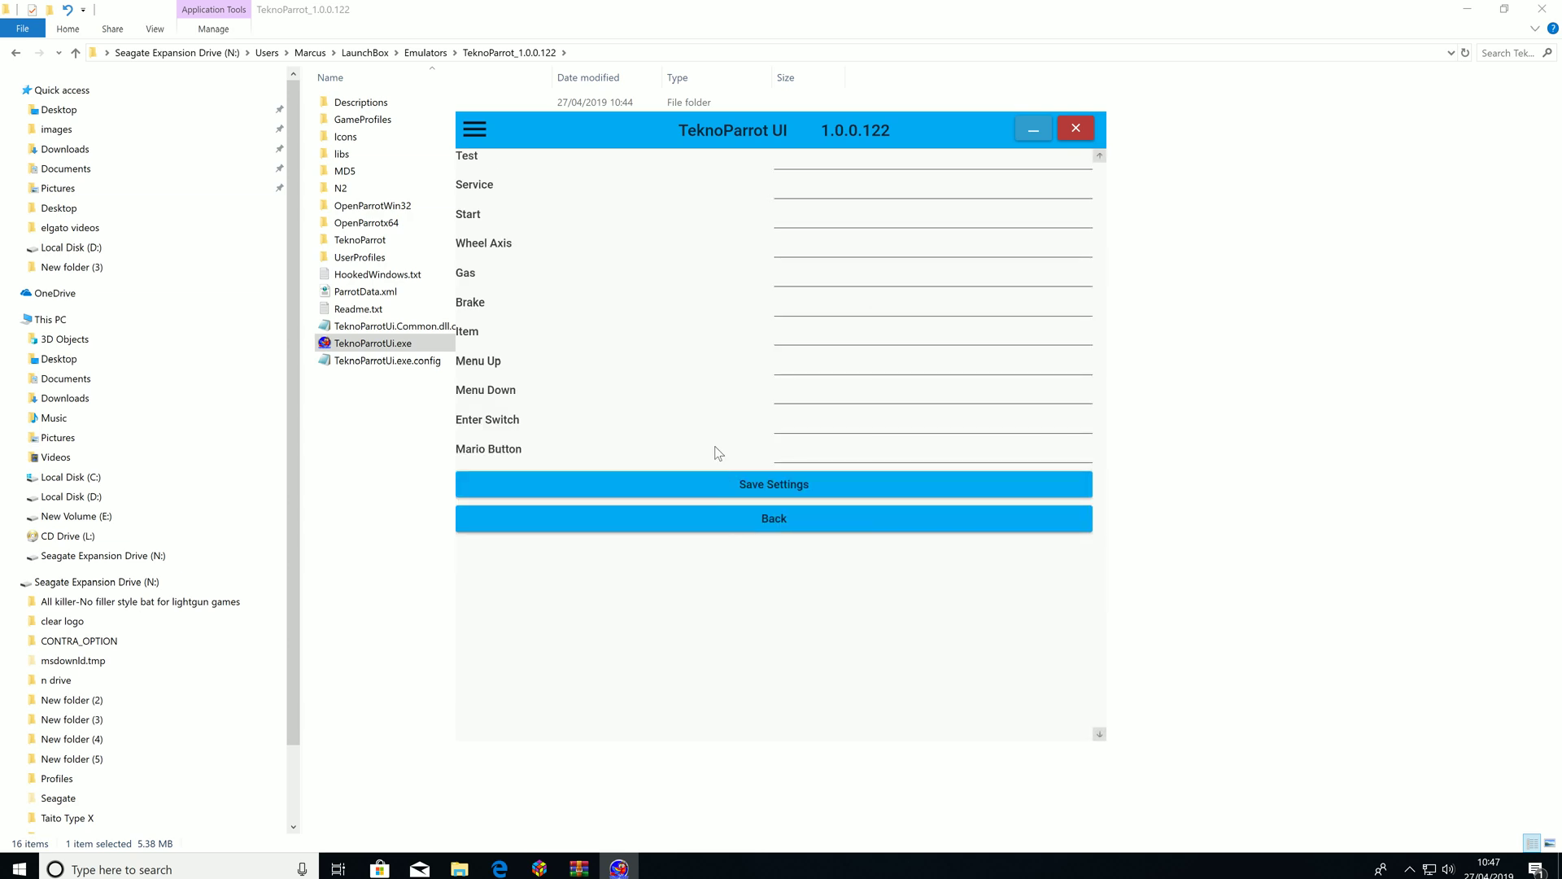
{"action": "left_click", "coordinate": [844, 218]}
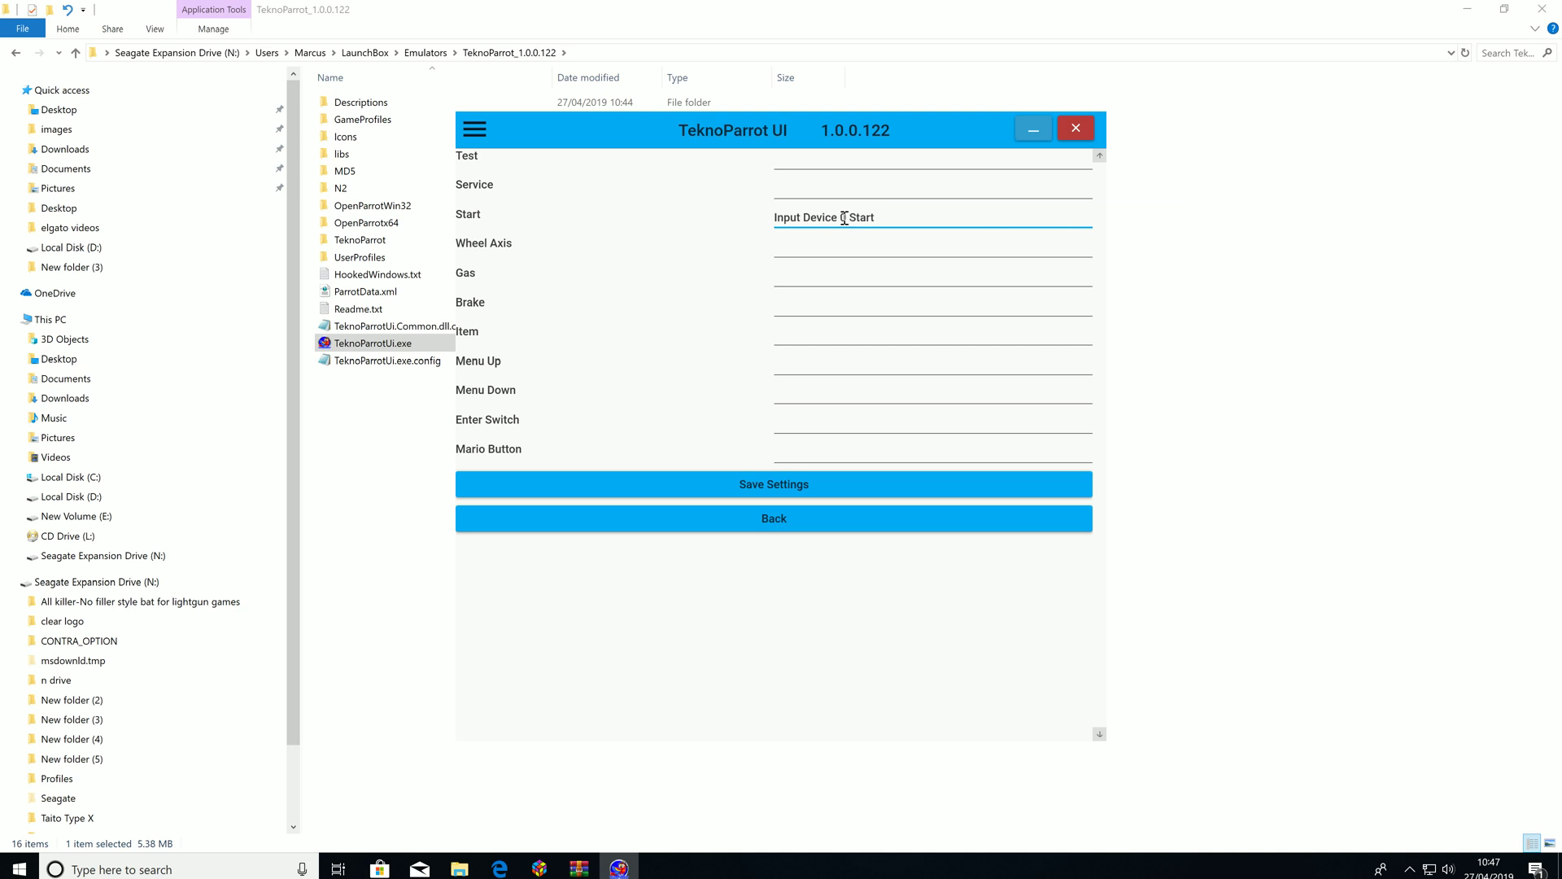
{"action": "left_click", "coordinate": [822, 255]}
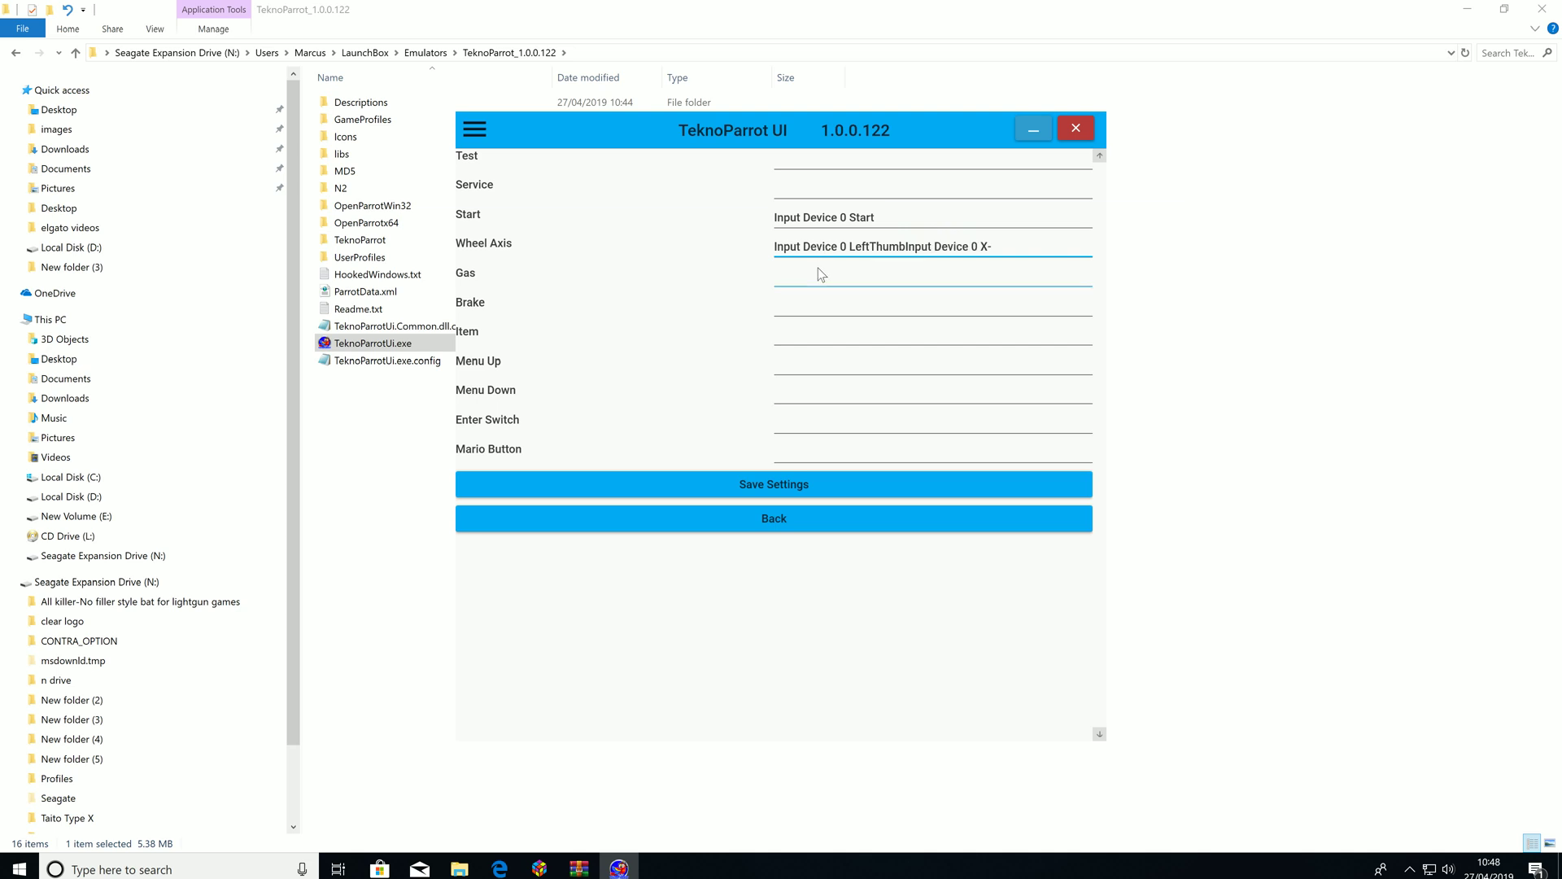
{"action": "left_click", "coordinate": [819, 276]}
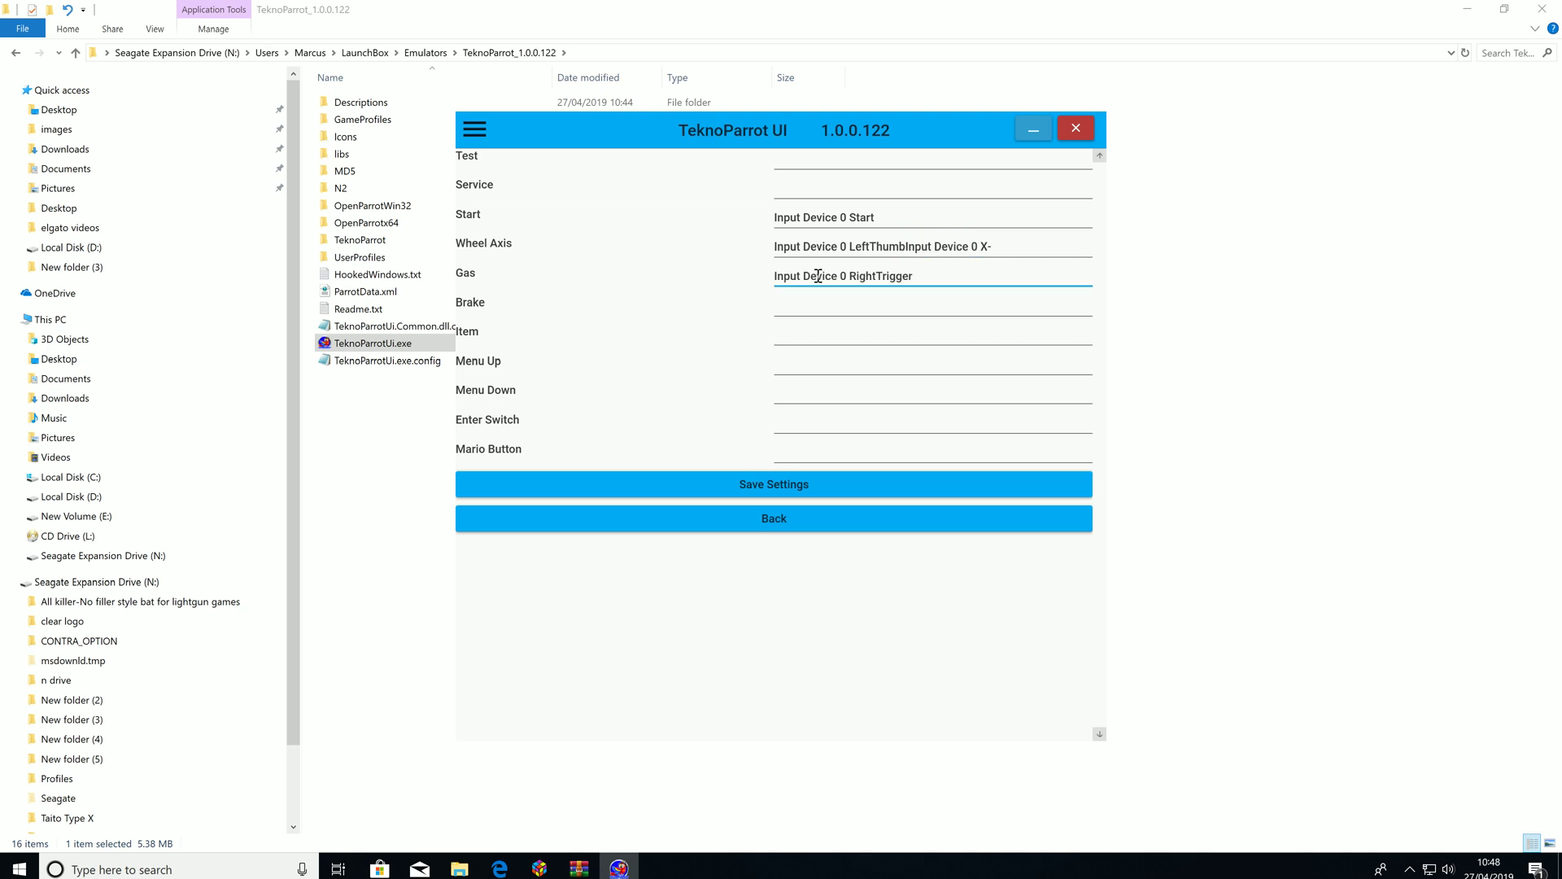
{"action": "left_click", "coordinate": [819, 309]}
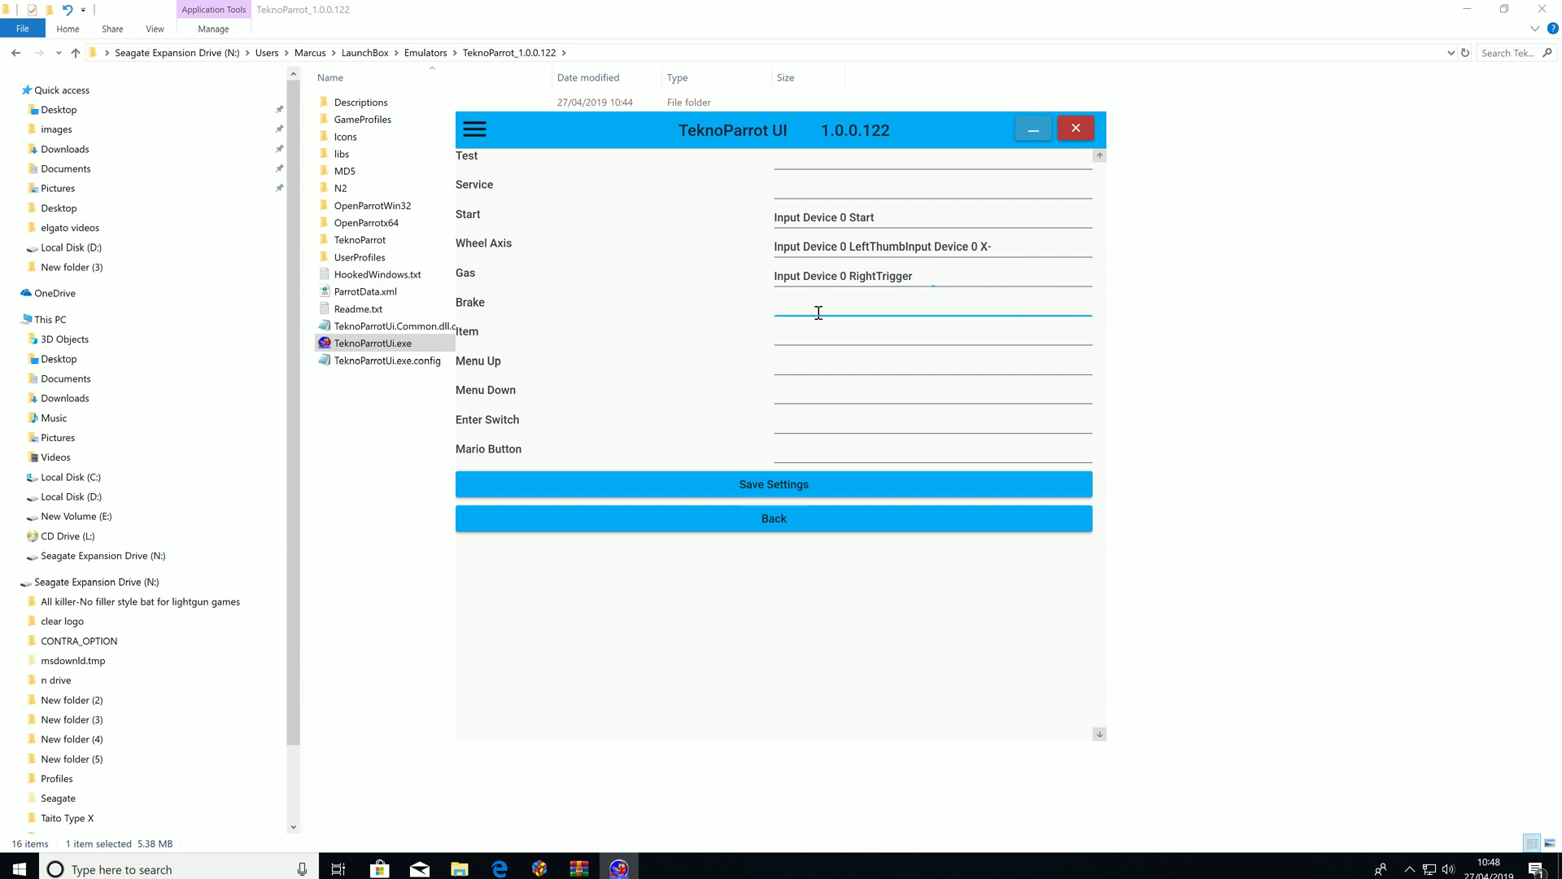
{"action": "left_click", "coordinate": [819, 341]}
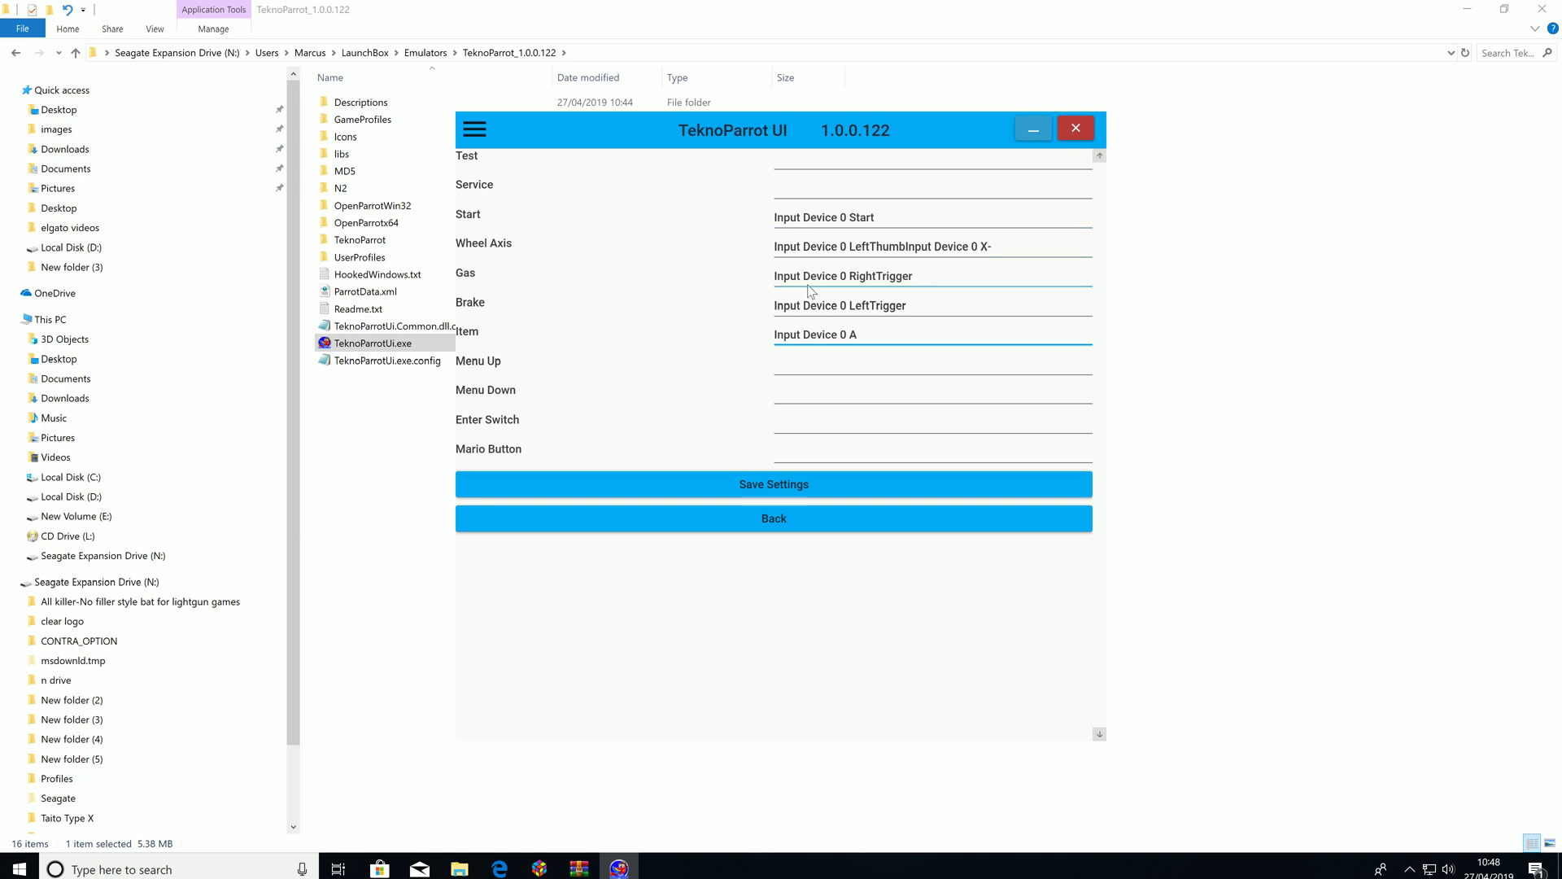
Bind Menu Up to DPadUp, Menu Down to DPadDown, Enter Switch to X and Mario Button to B, and save the controller settings
{"action": "left_click", "coordinate": [811, 373]}
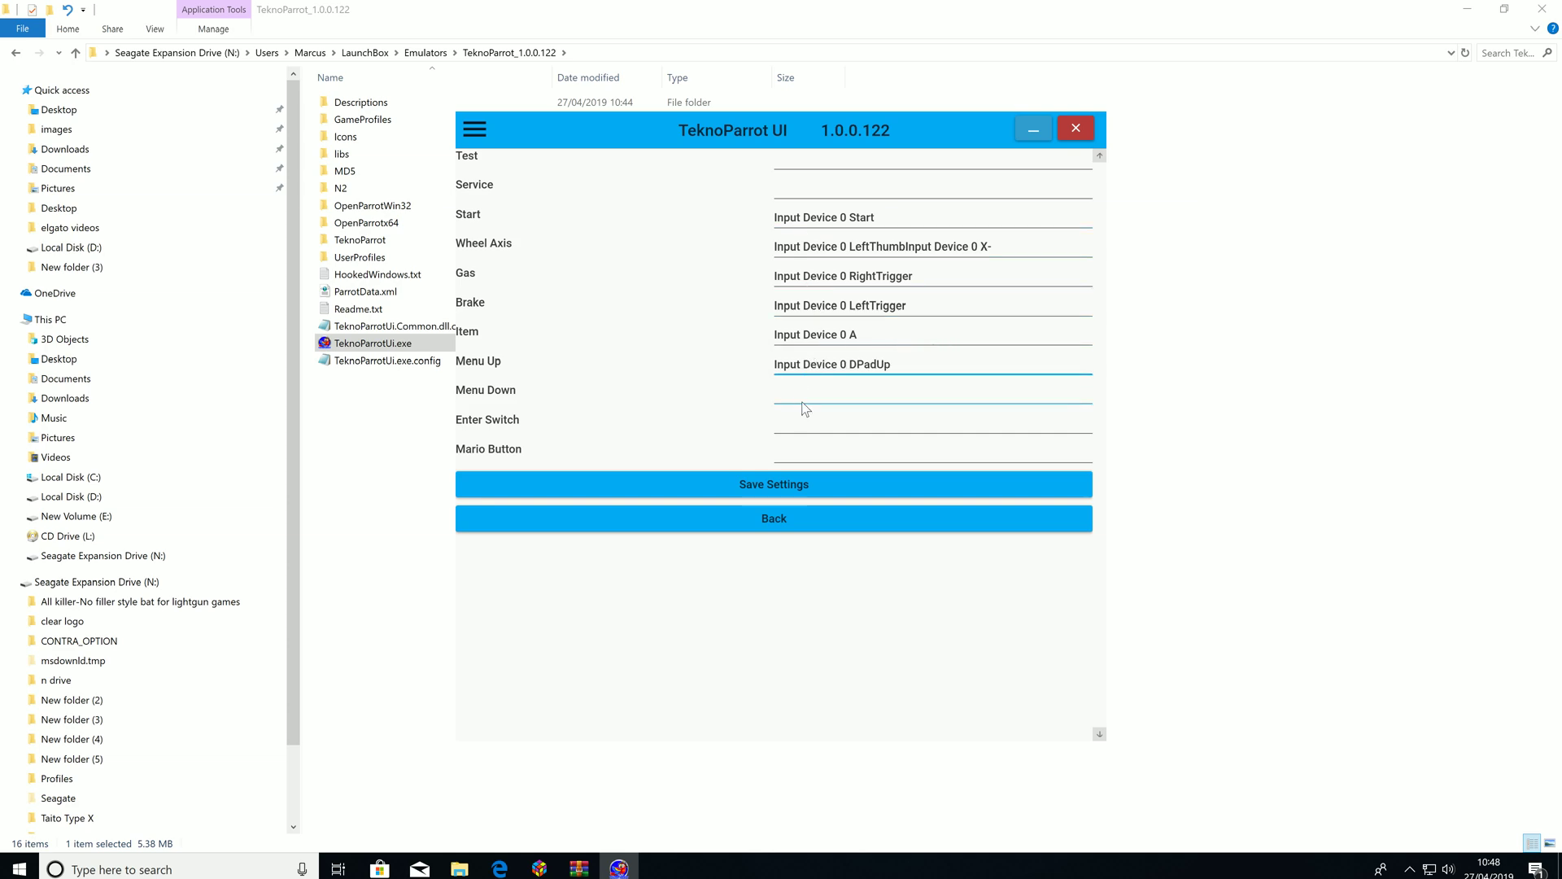
{"action": "left_click", "coordinate": [804, 393]}
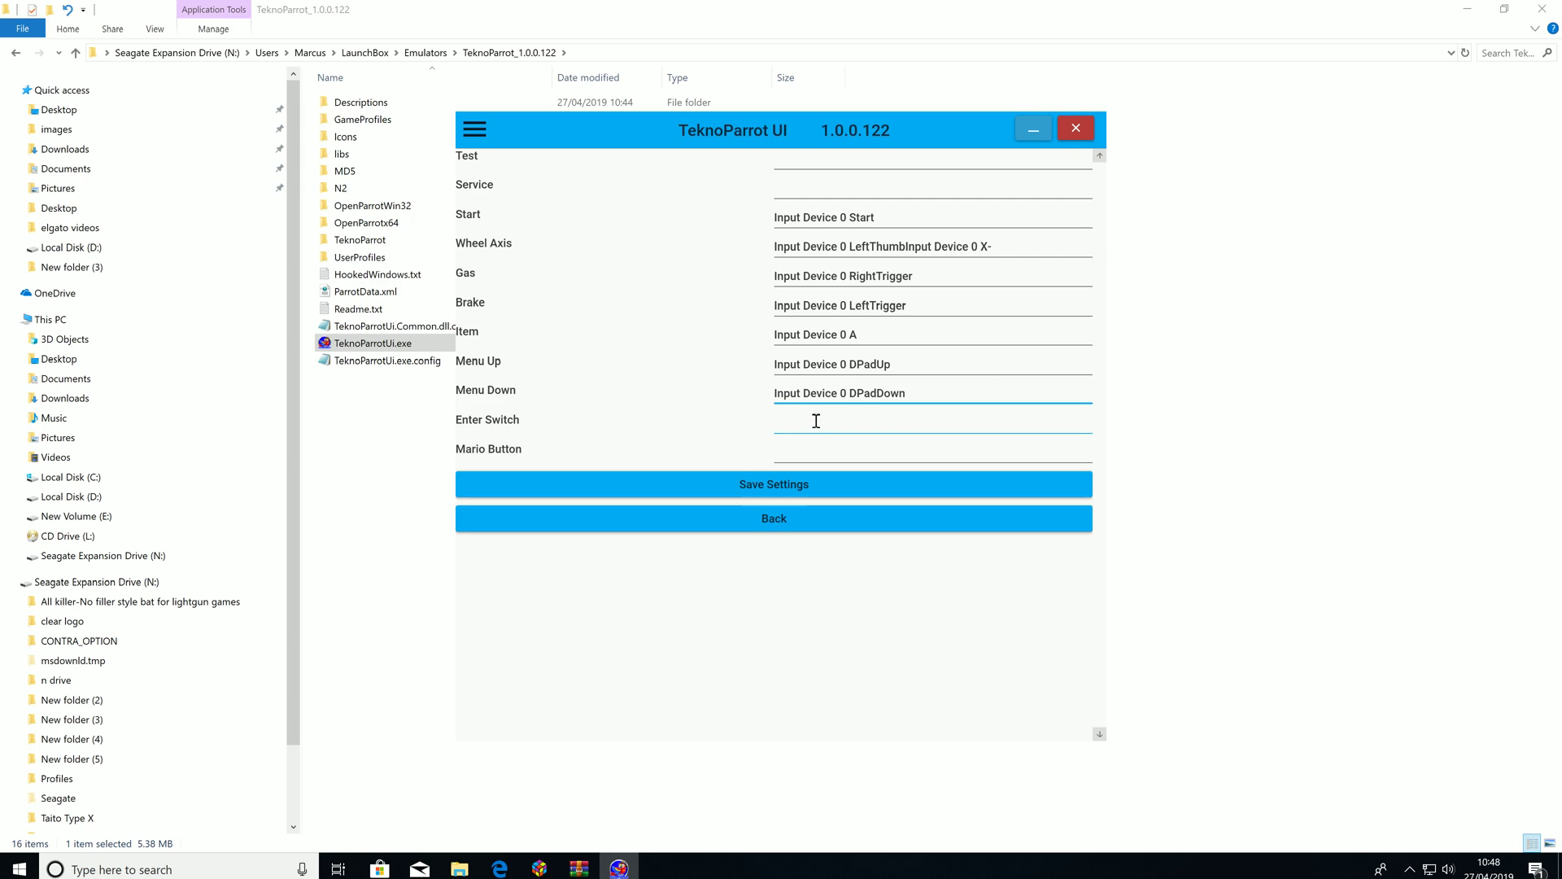
{"action": "left_click", "coordinate": [816, 420]}
{"action": "left_click", "coordinate": [805, 452]}
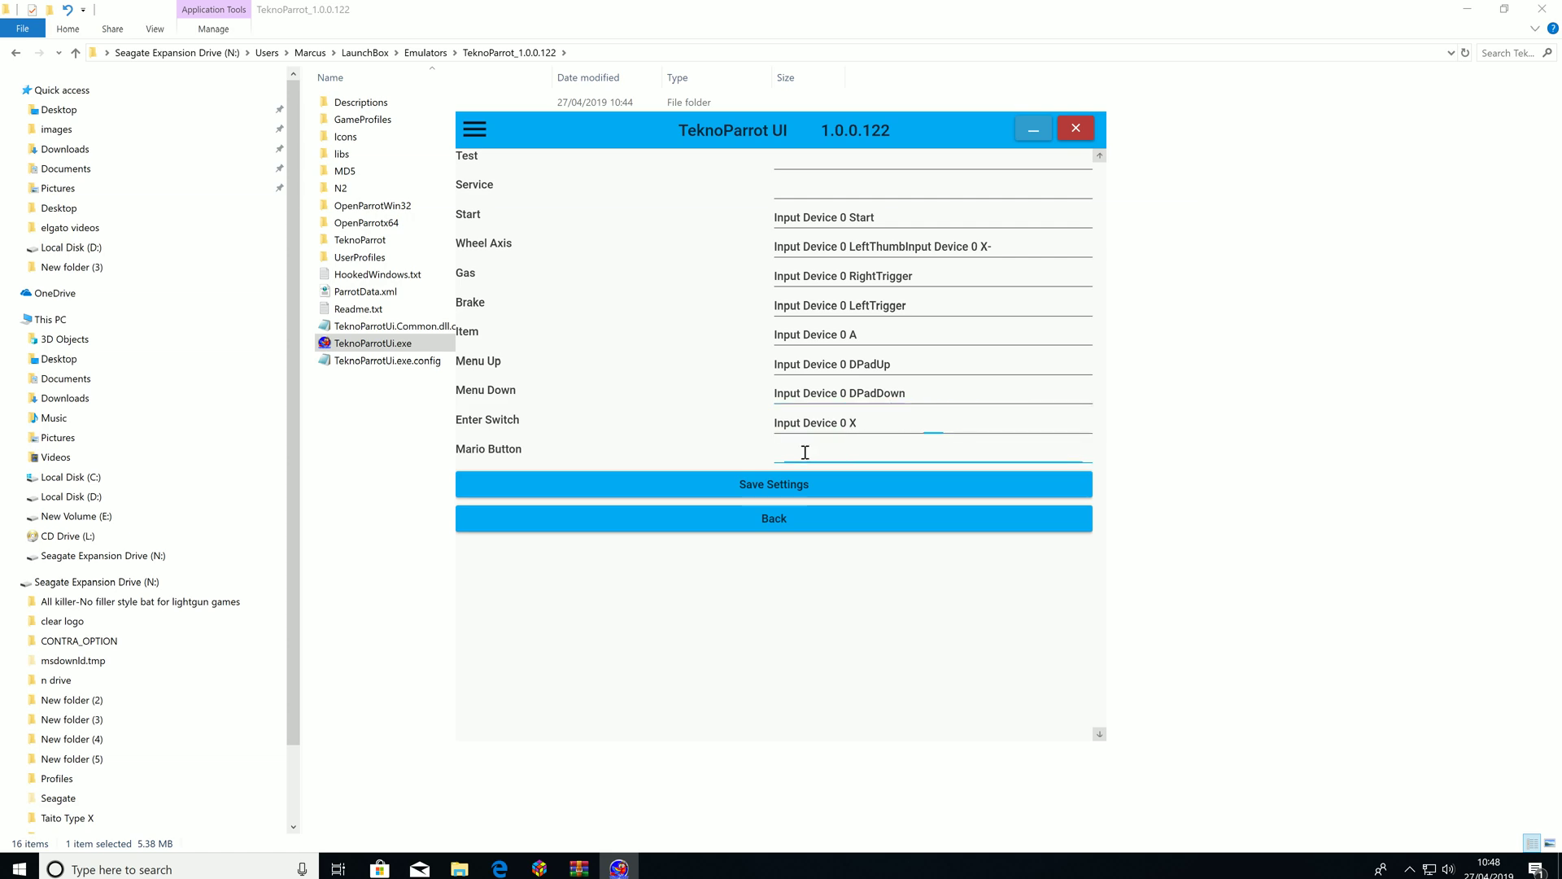
{"action": "left_click", "coordinate": [800, 496]}
{"action": "left_click", "coordinate": [790, 487]}
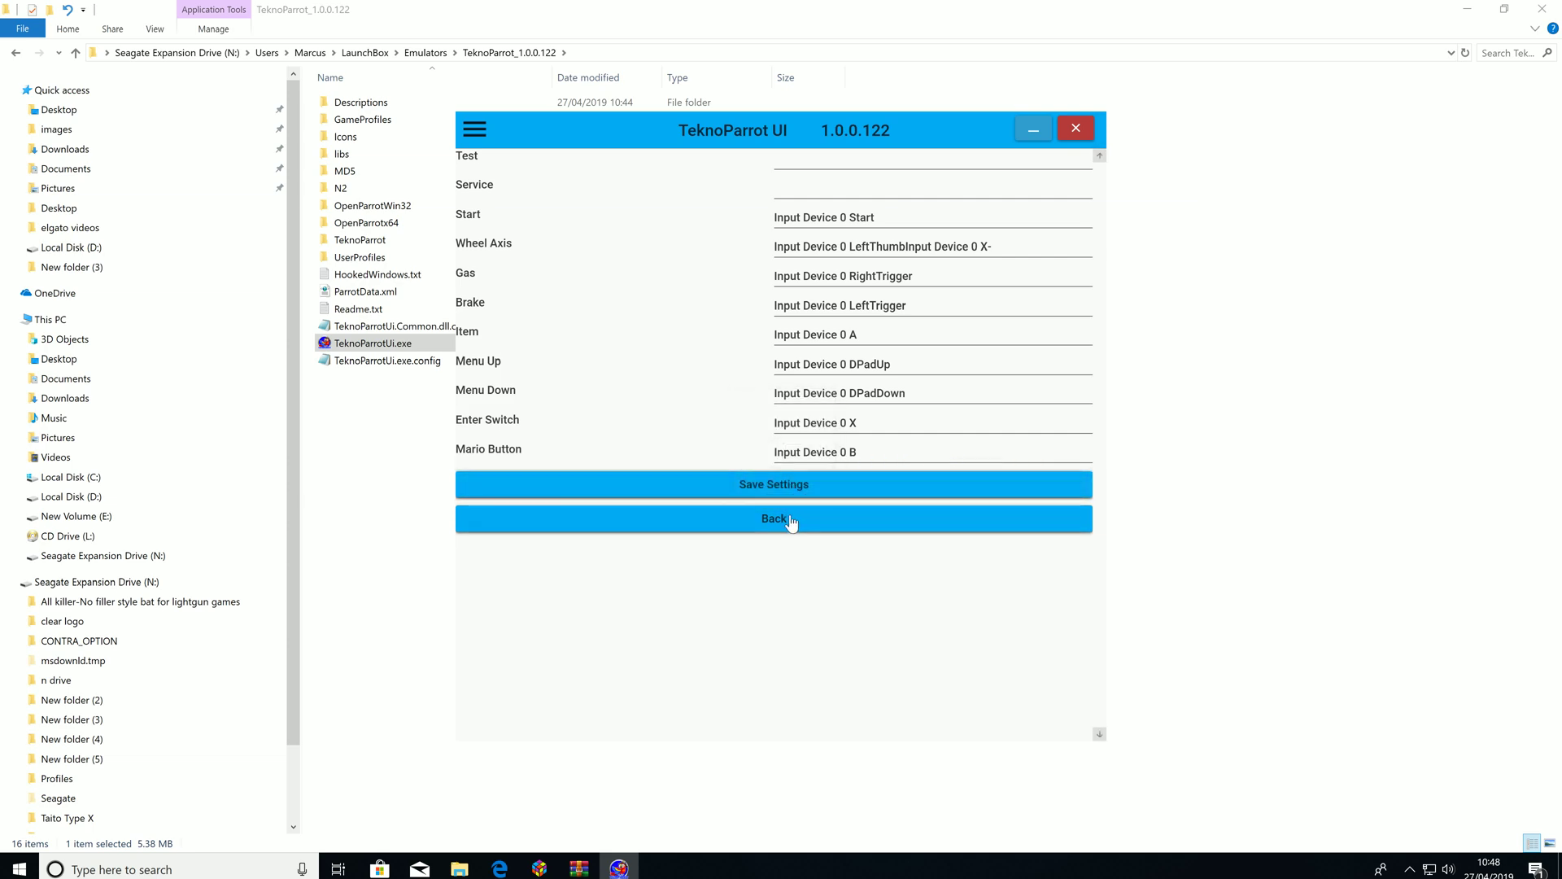
{"action": "left_click", "coordinate": [791, 521]}
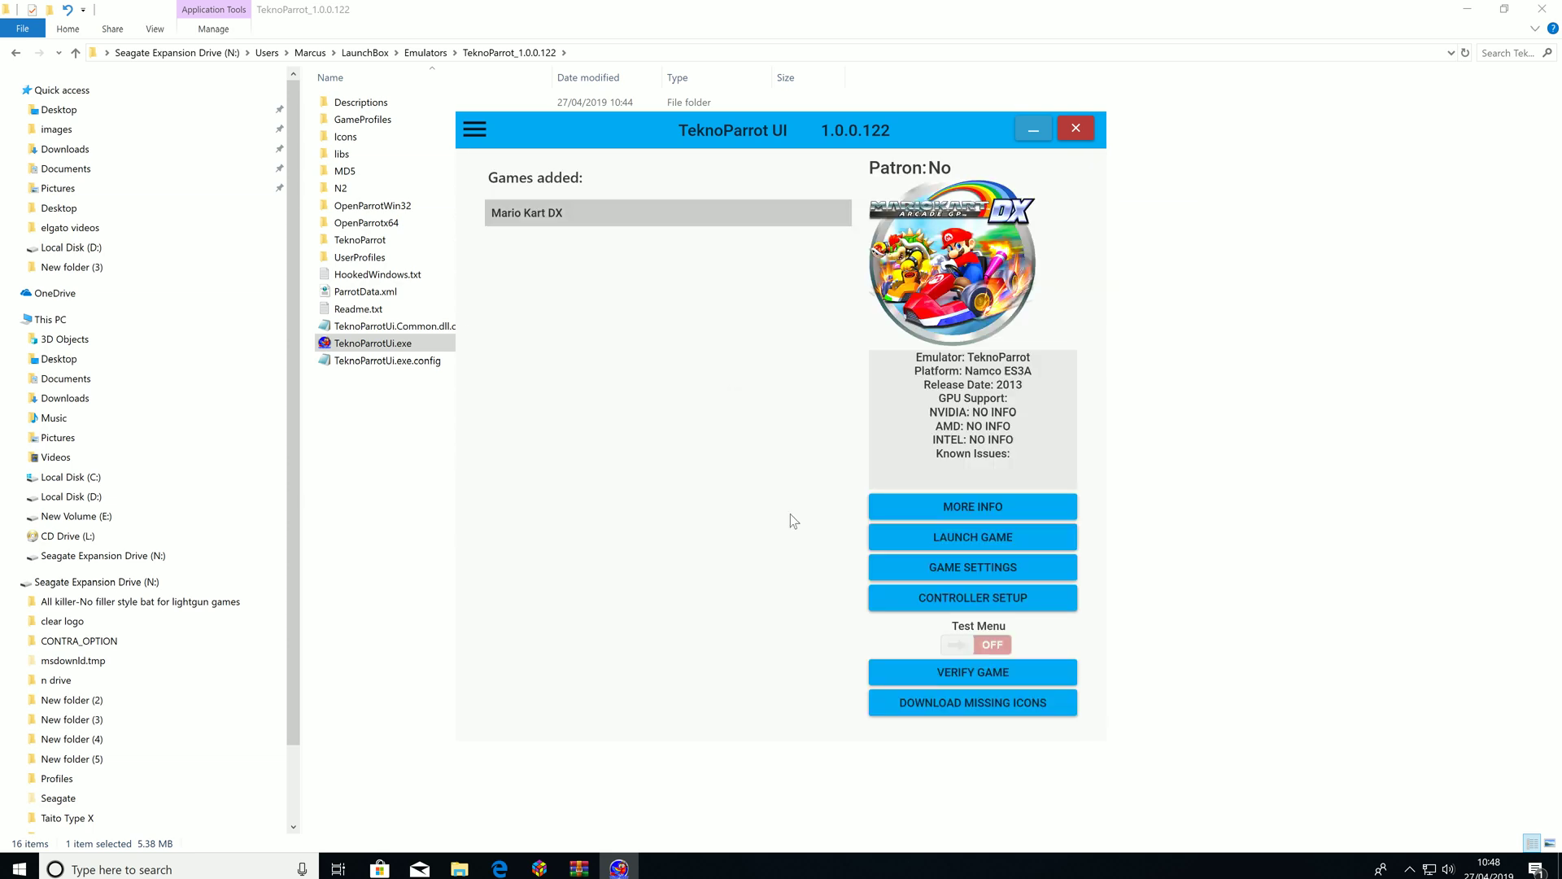
Launch Mario Kart DX to test the setup, and exit TeknoParrot UI after the test
{"action": "left_click", "coordinate": [956, 540]}
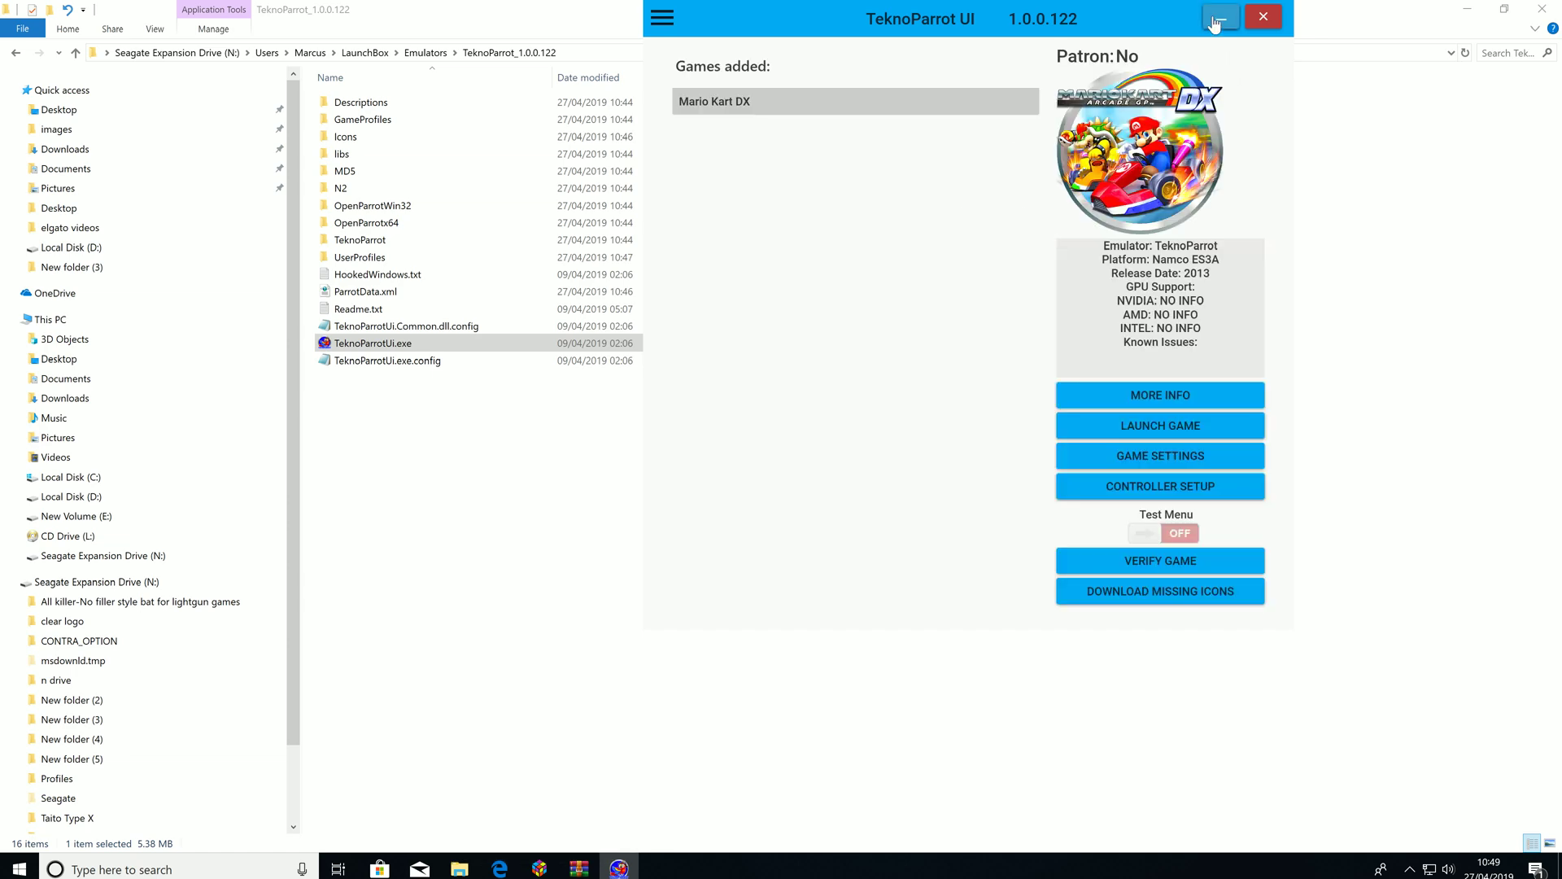
{"action": "left_click", "coordinate": [1262, 18]}
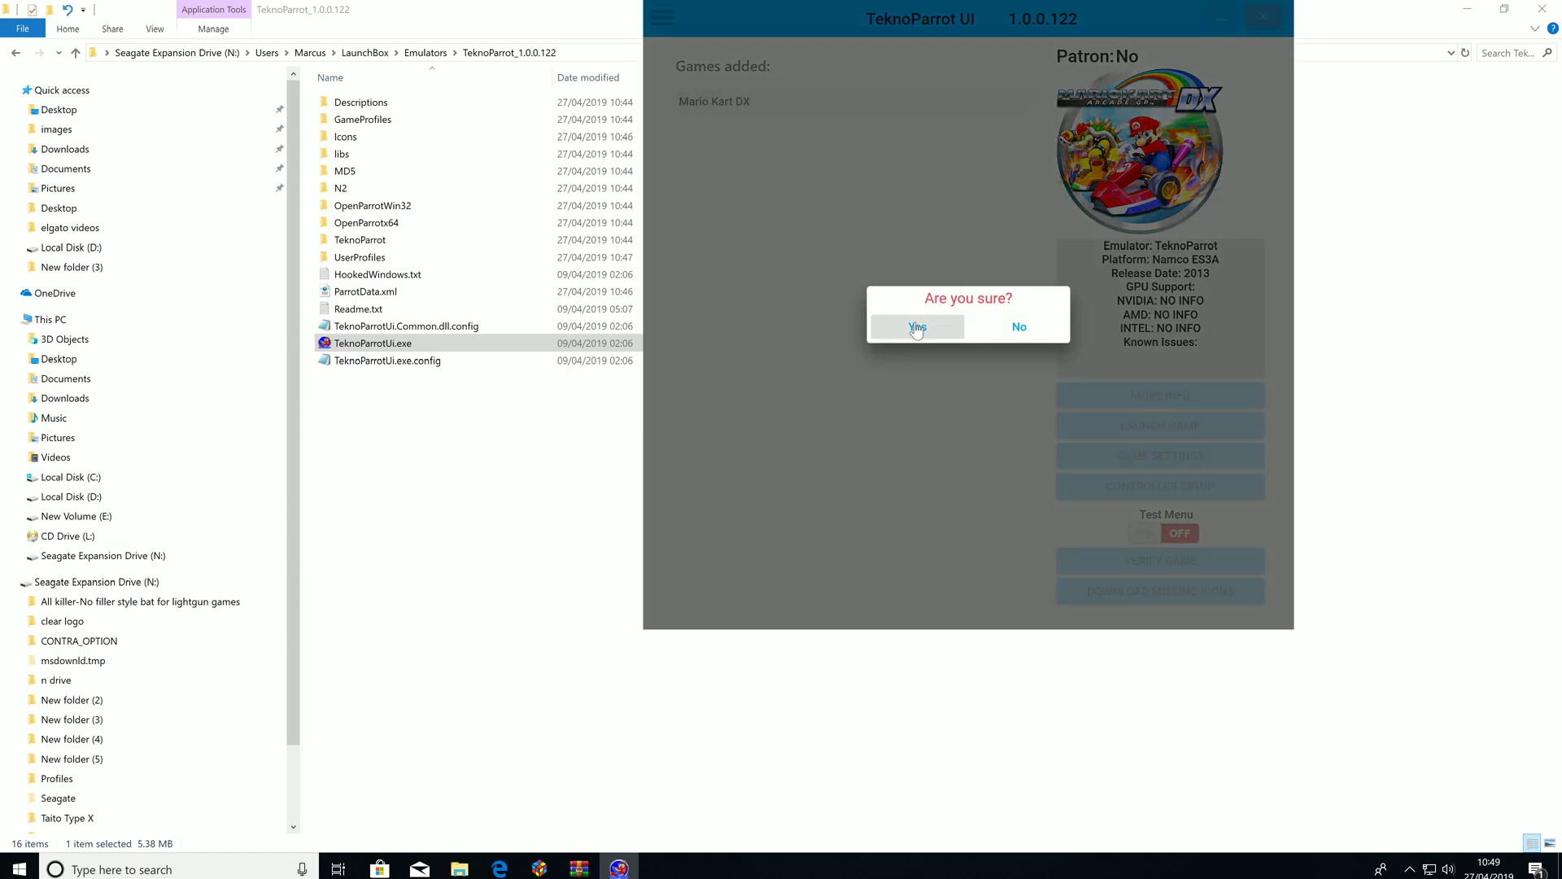
{"action": "left_click", "coordinate": [917, 326]}
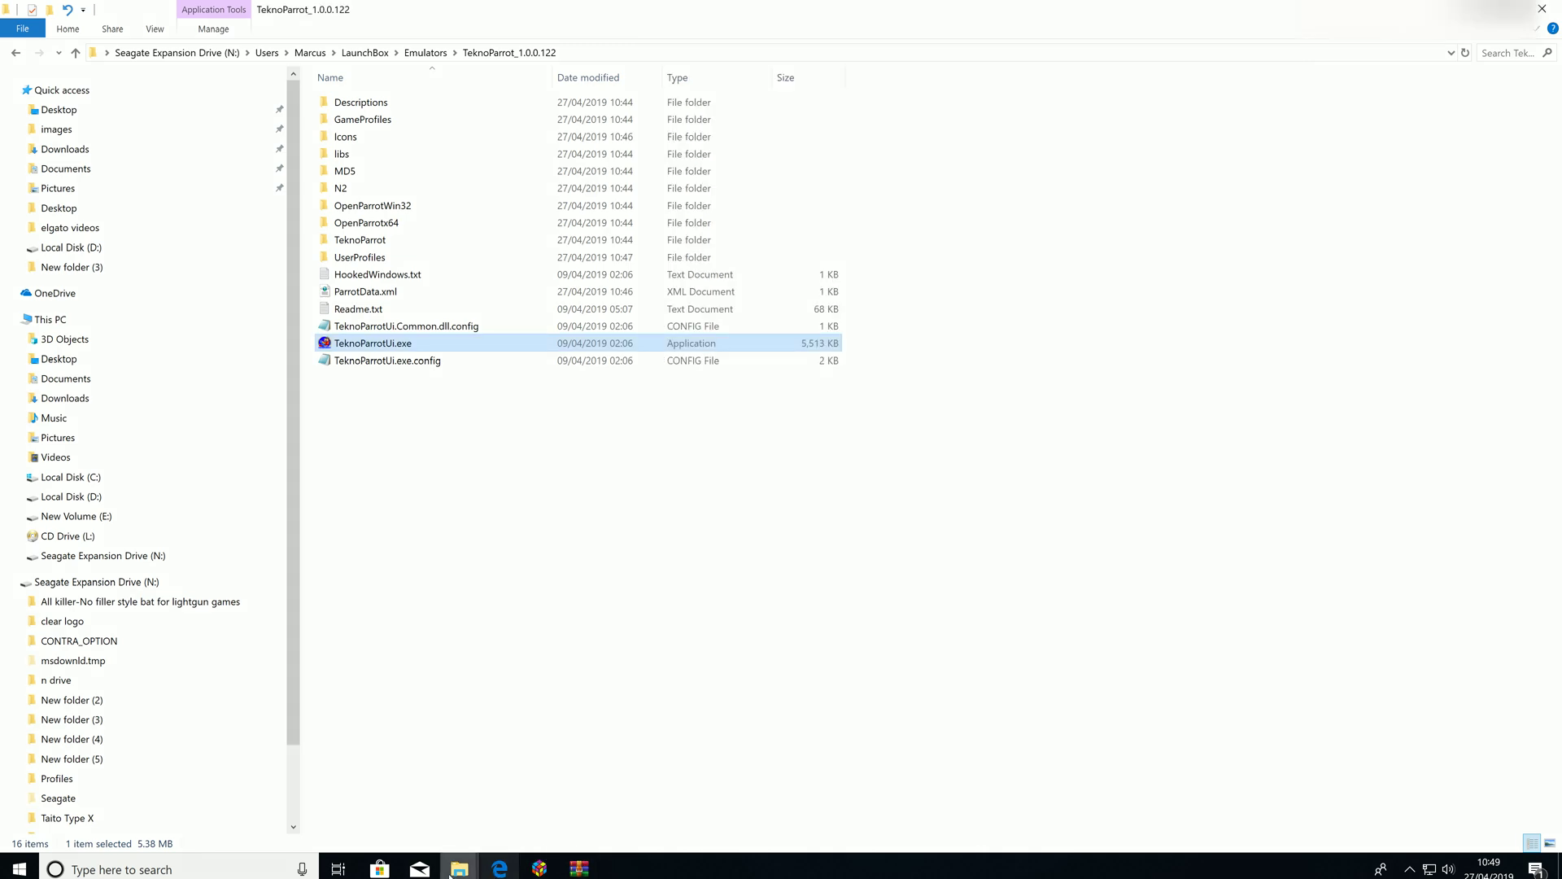
Switch to LaunchBox, start the import of ROM files and proceed to the wizard's file selection page
{"action": "mouse_move", "coordinate": [463, 873]}
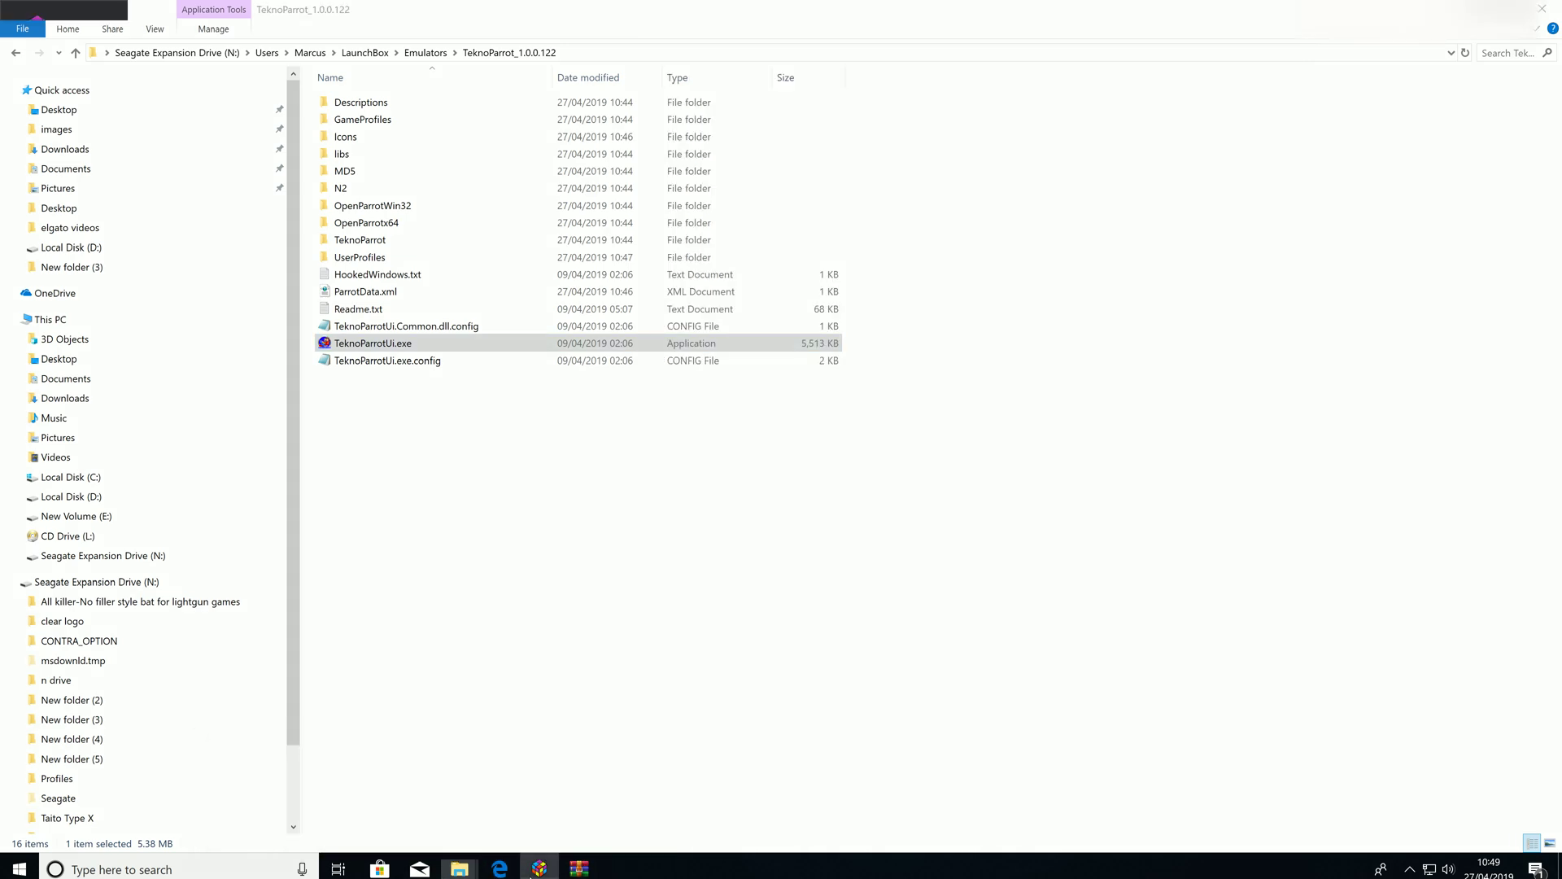
{"action": "left_click", "coordinate": [539, 868]}
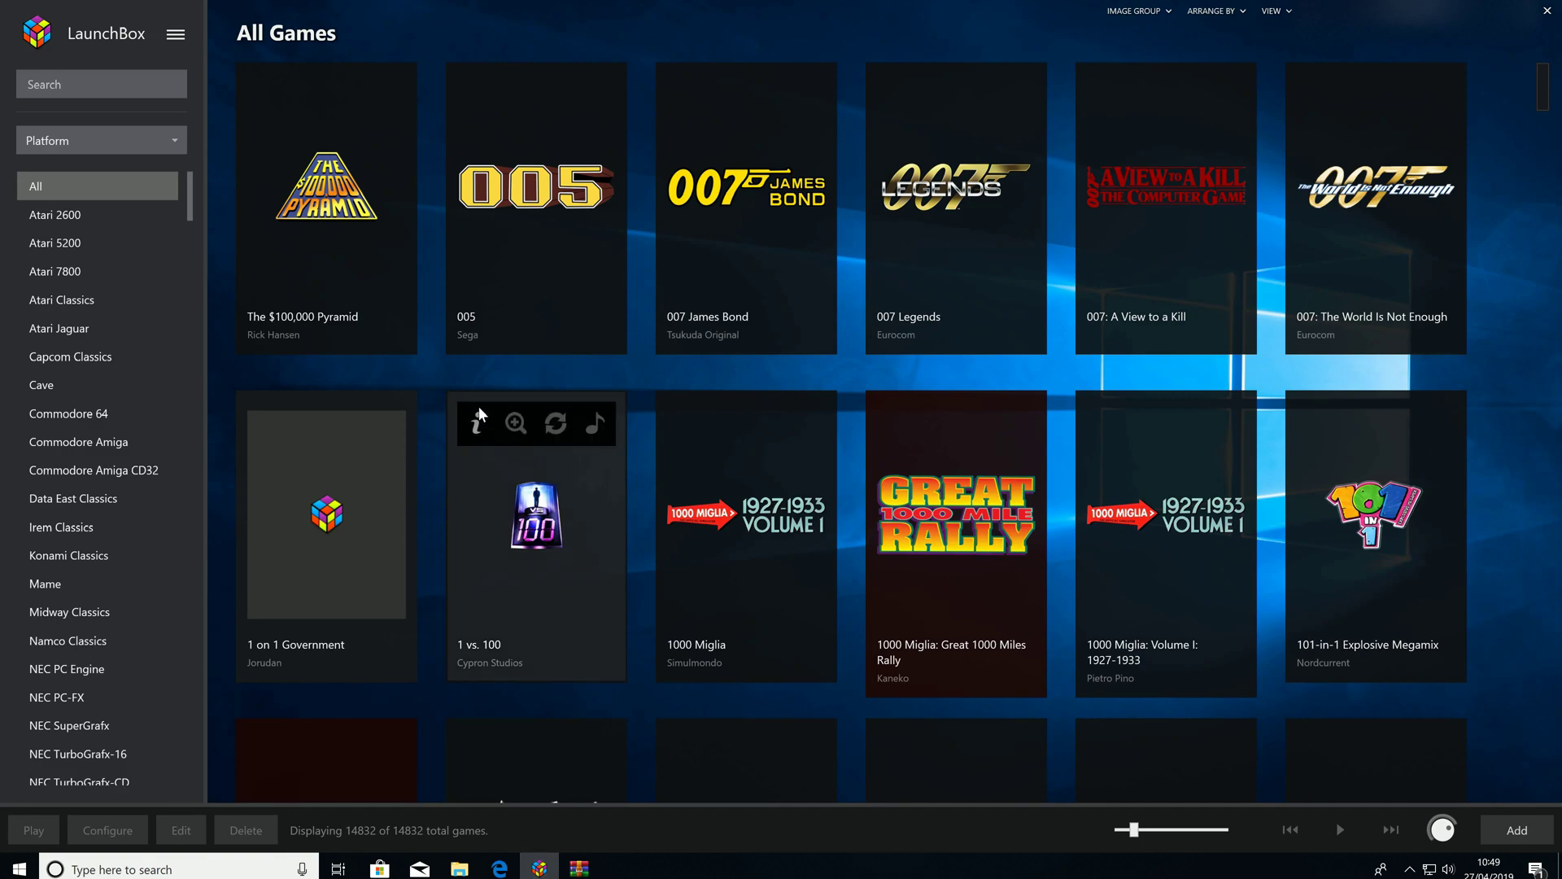
{"action": "left_click", "coordinate": [172, 35]}
{"action": "mouse_move", "coordinate": [292, 122]}
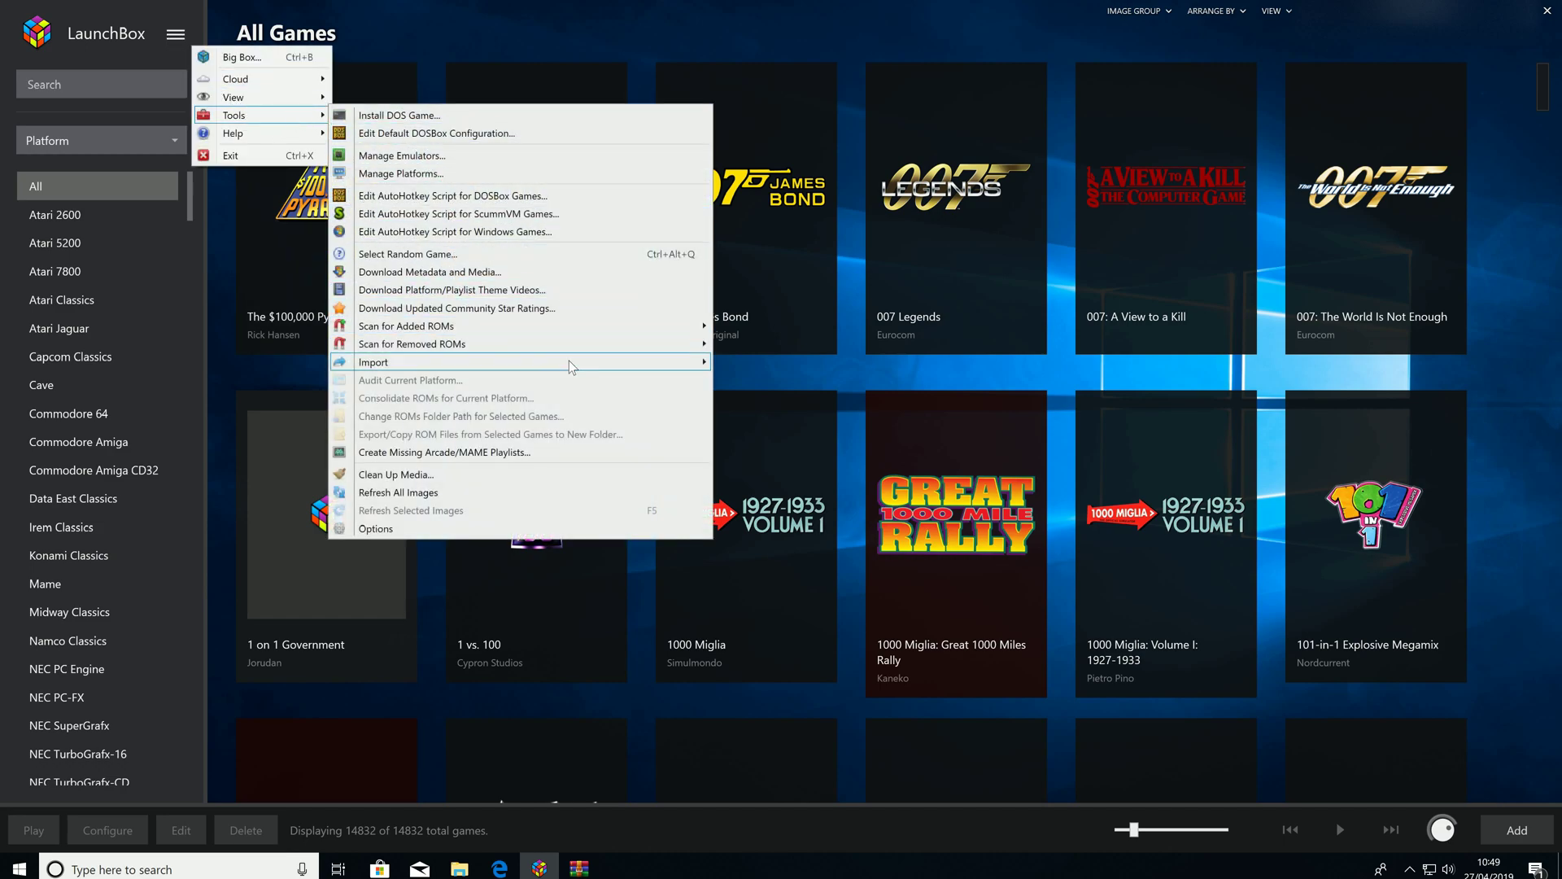
{"action": "mouse_move", "coordinate": [639, 363]}
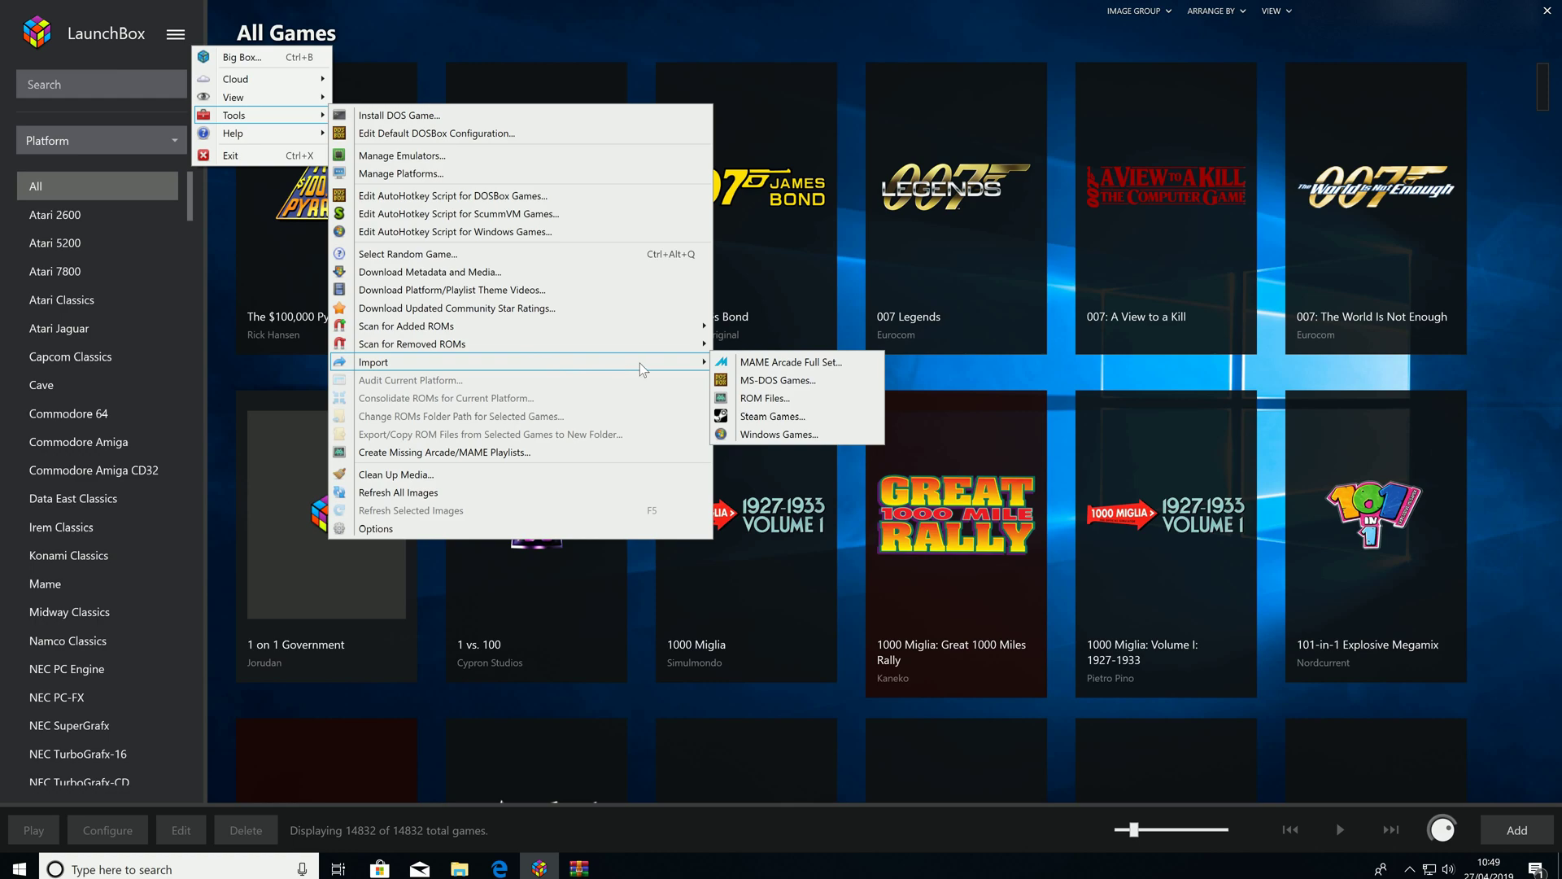
{"action": "left_click", "coordinate": [773, 399]}
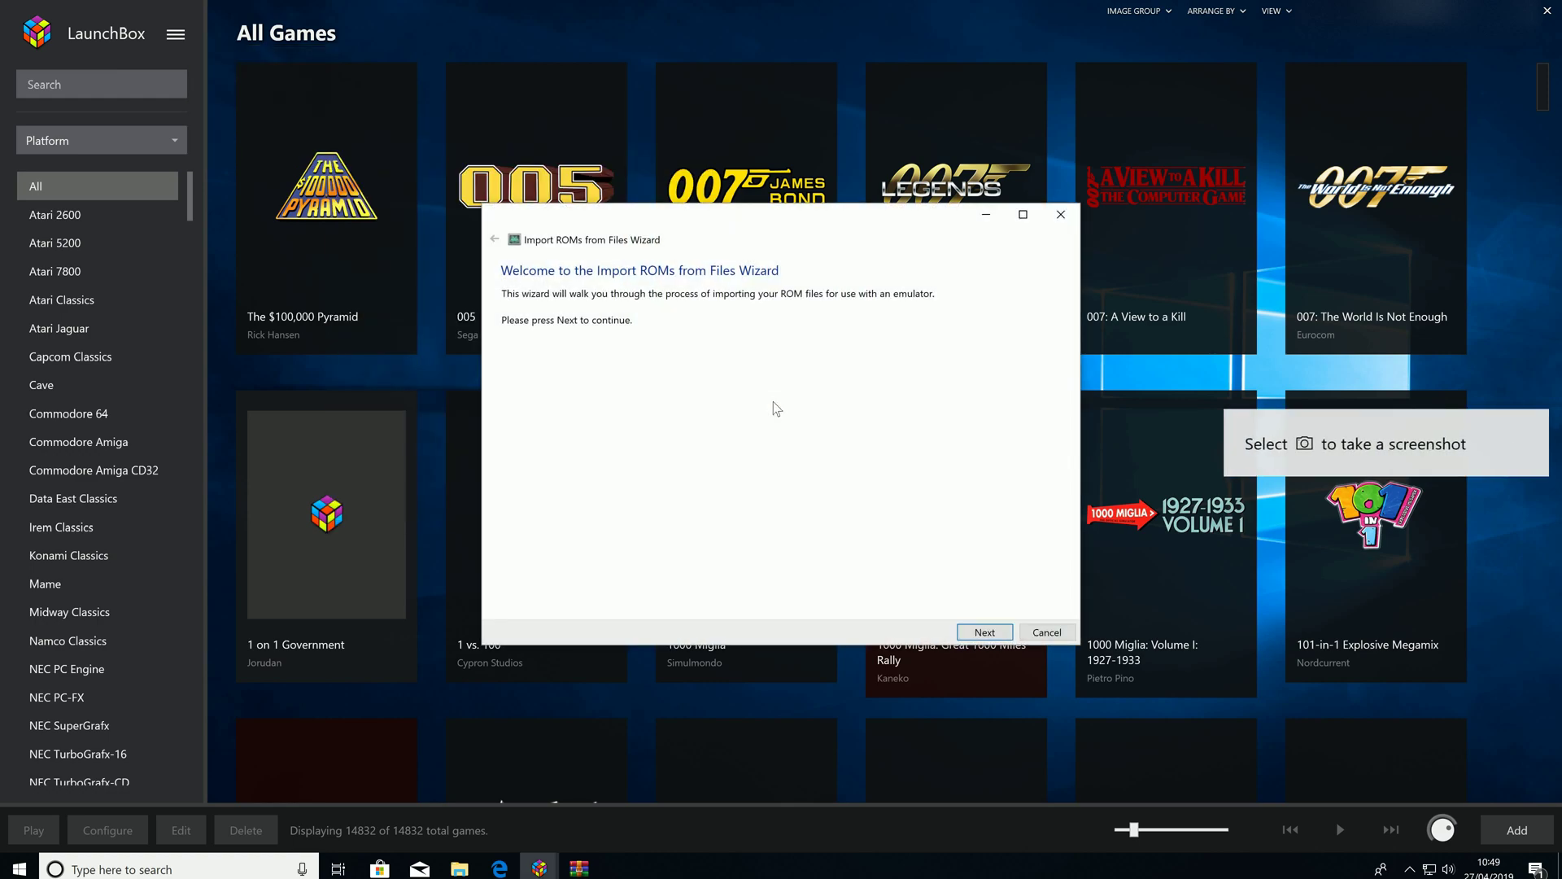
{"action": "left_click", "coordinate": [1005, 635]}
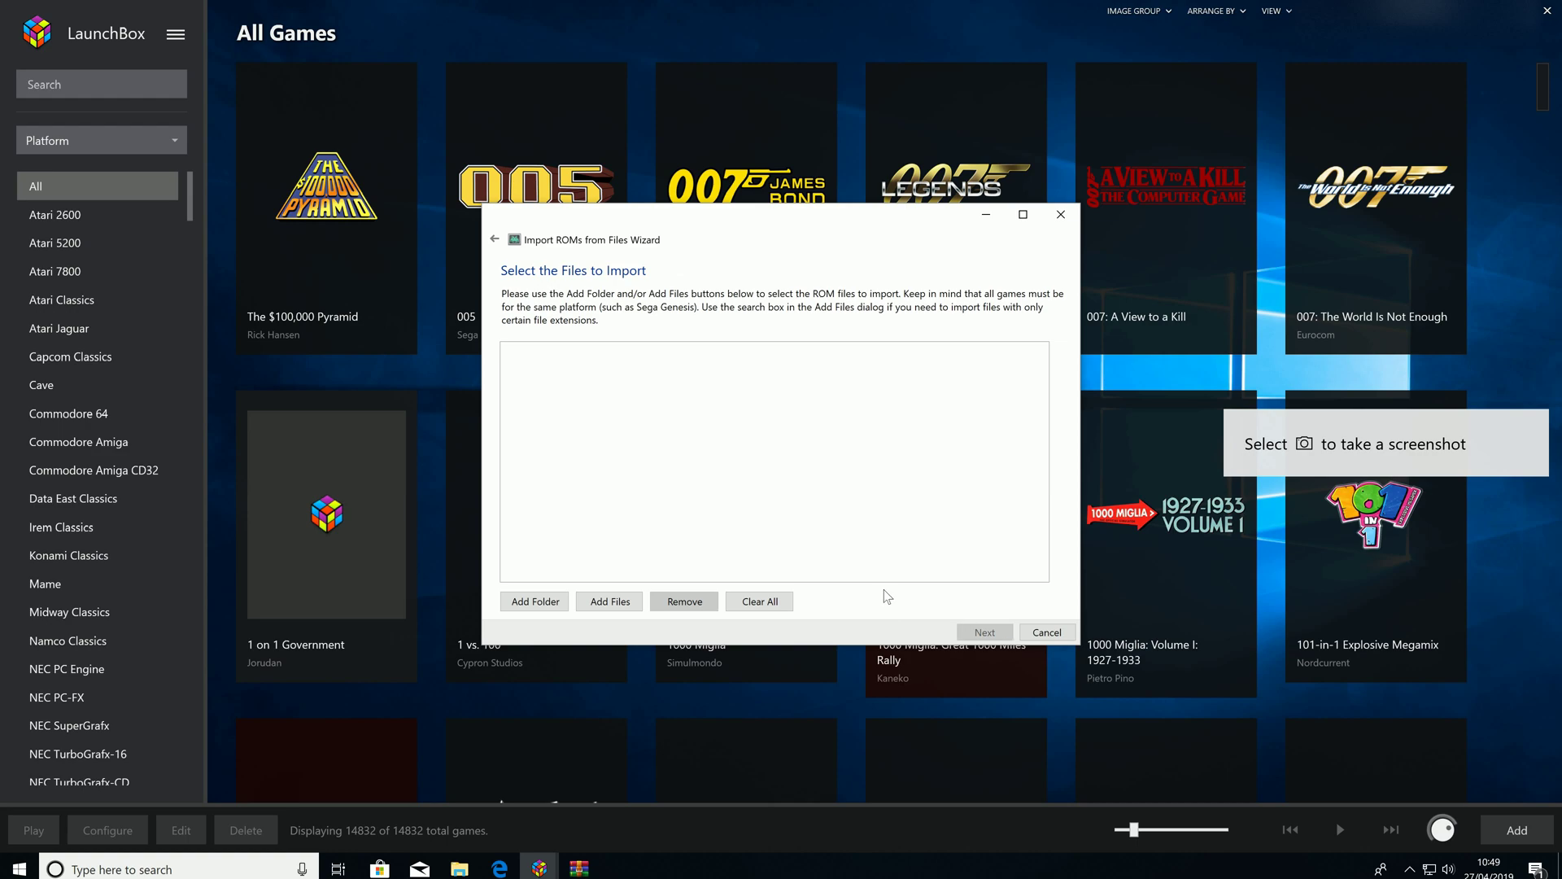
Add Mario Kart GP DX.txt from the Jeux tekno parrot folder to the list of files to import
{"action": "left_click", "coordinate": [606, 602]}
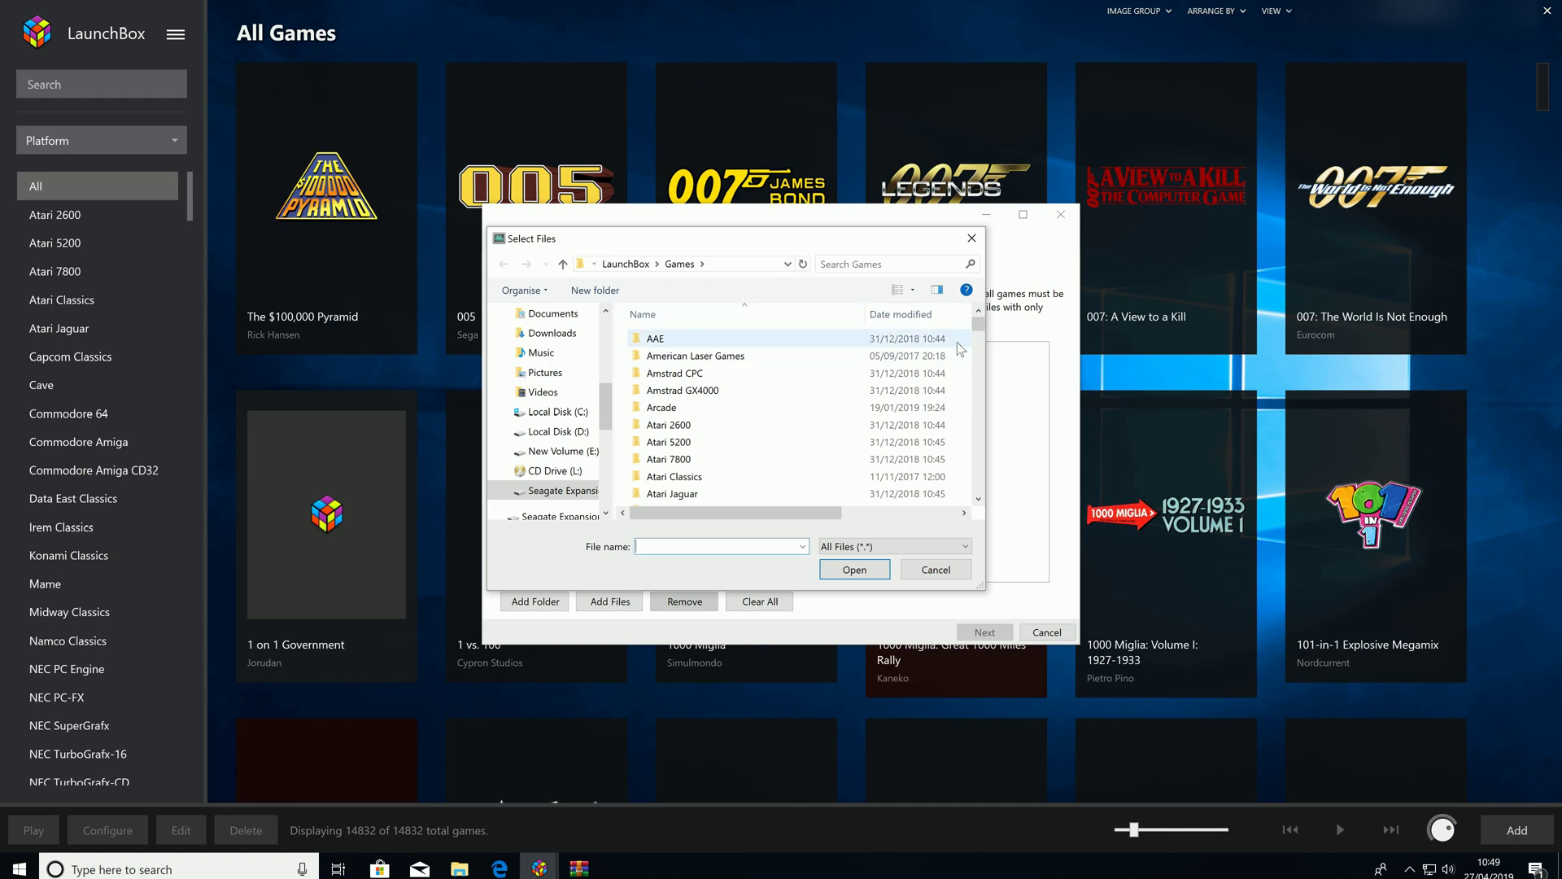
{"action": "left_click_drag", "start_coordinate": [974, 320], "coordinate": [977, 374]}
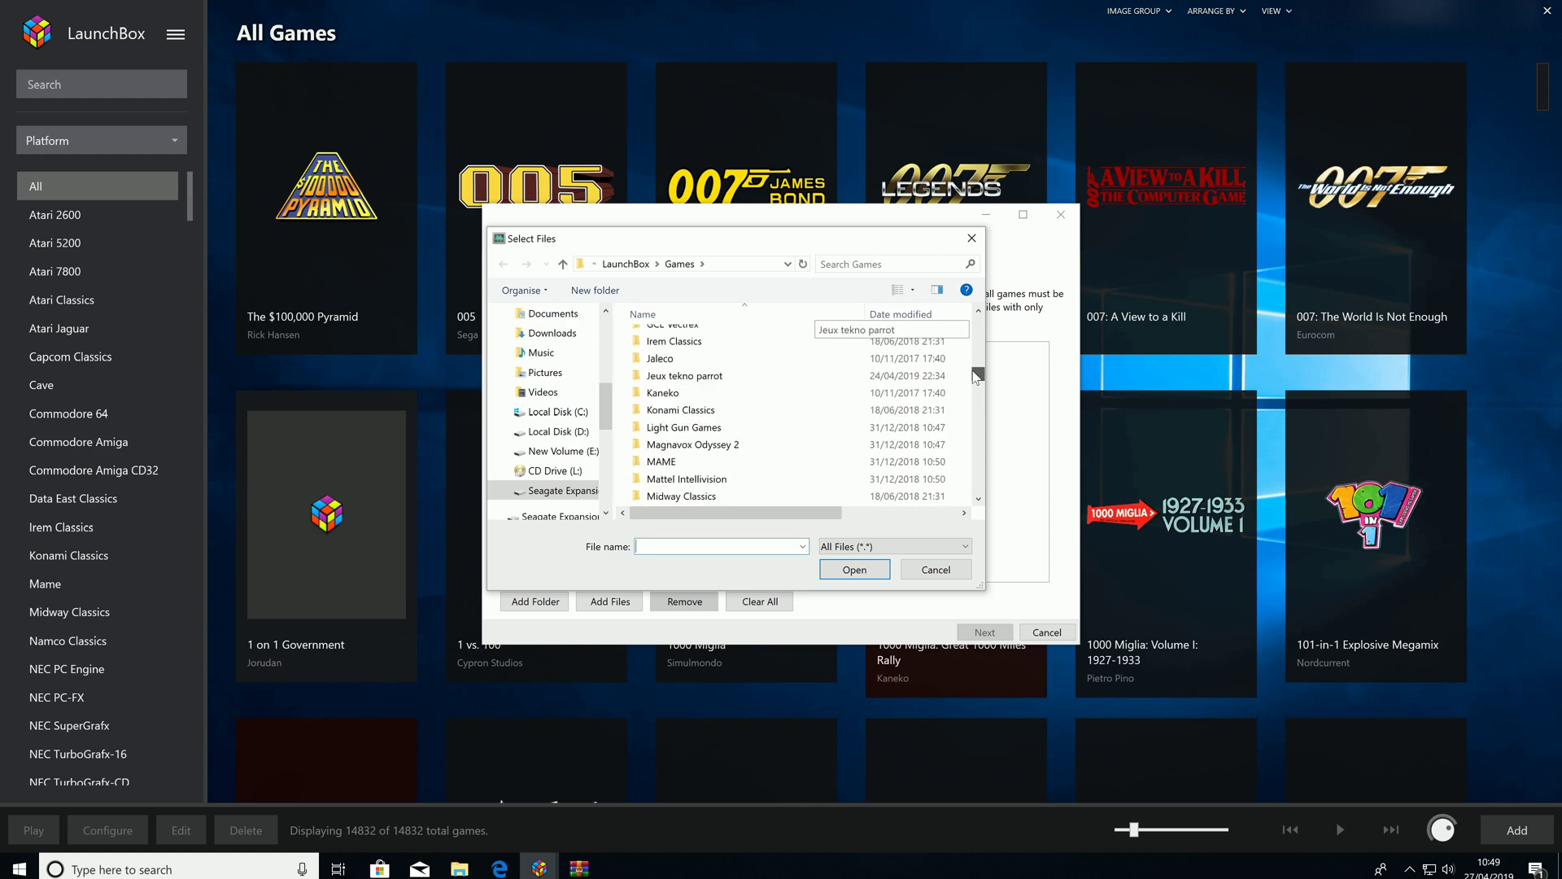
{"action": "left_click", "coordinate": [758, 377]}
{"action": "double_click", "coordinate": [757, 376]}
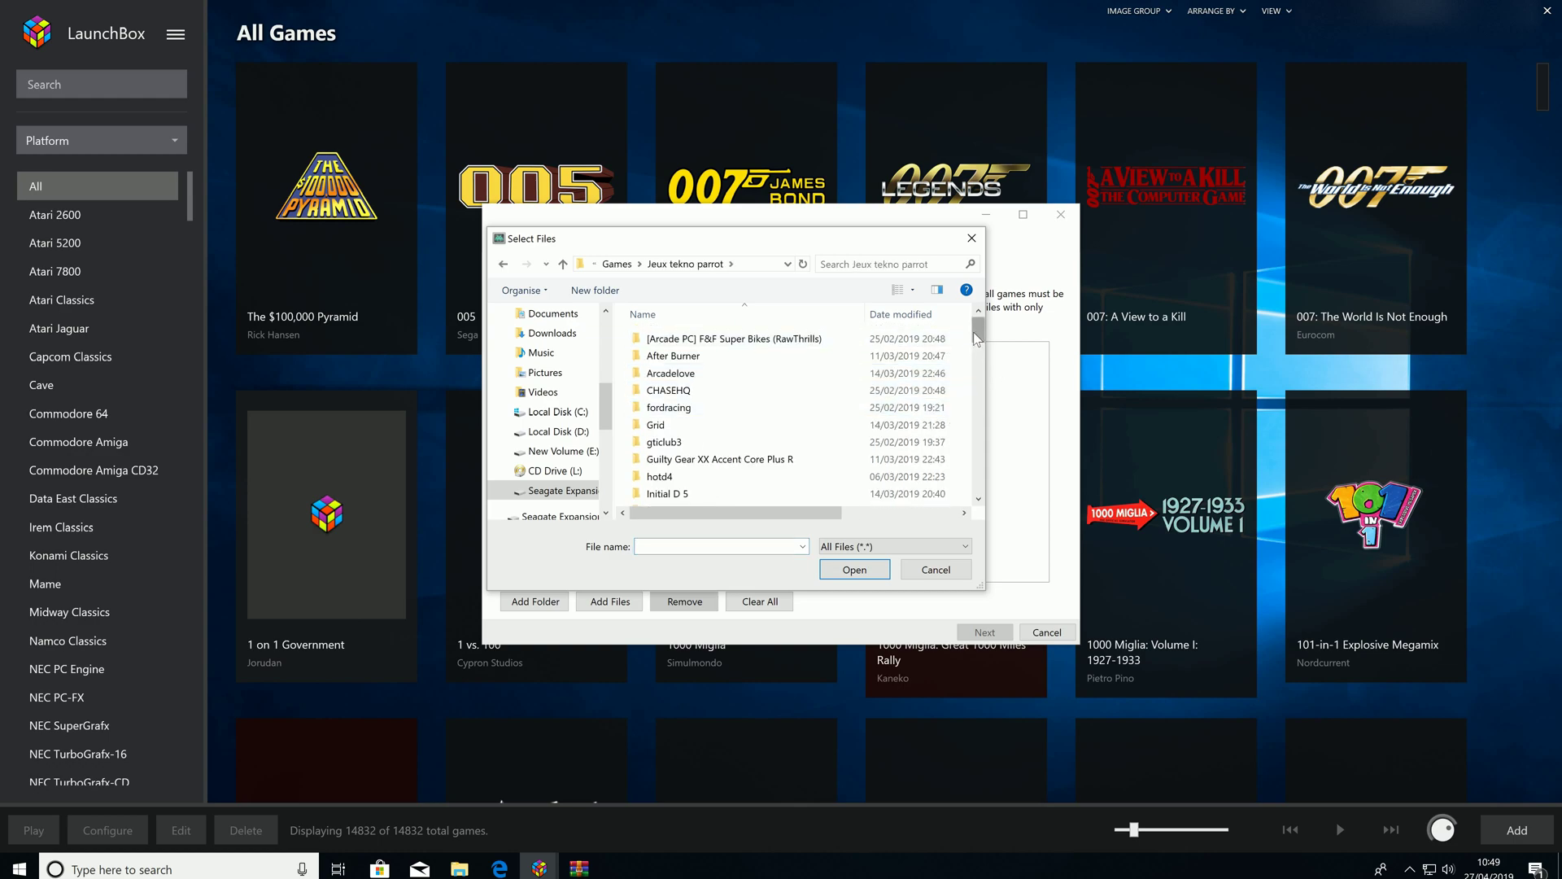
{"action": "left_click_drag", "start_coordinate": [980, 332], "coordinate": [980, 369]}
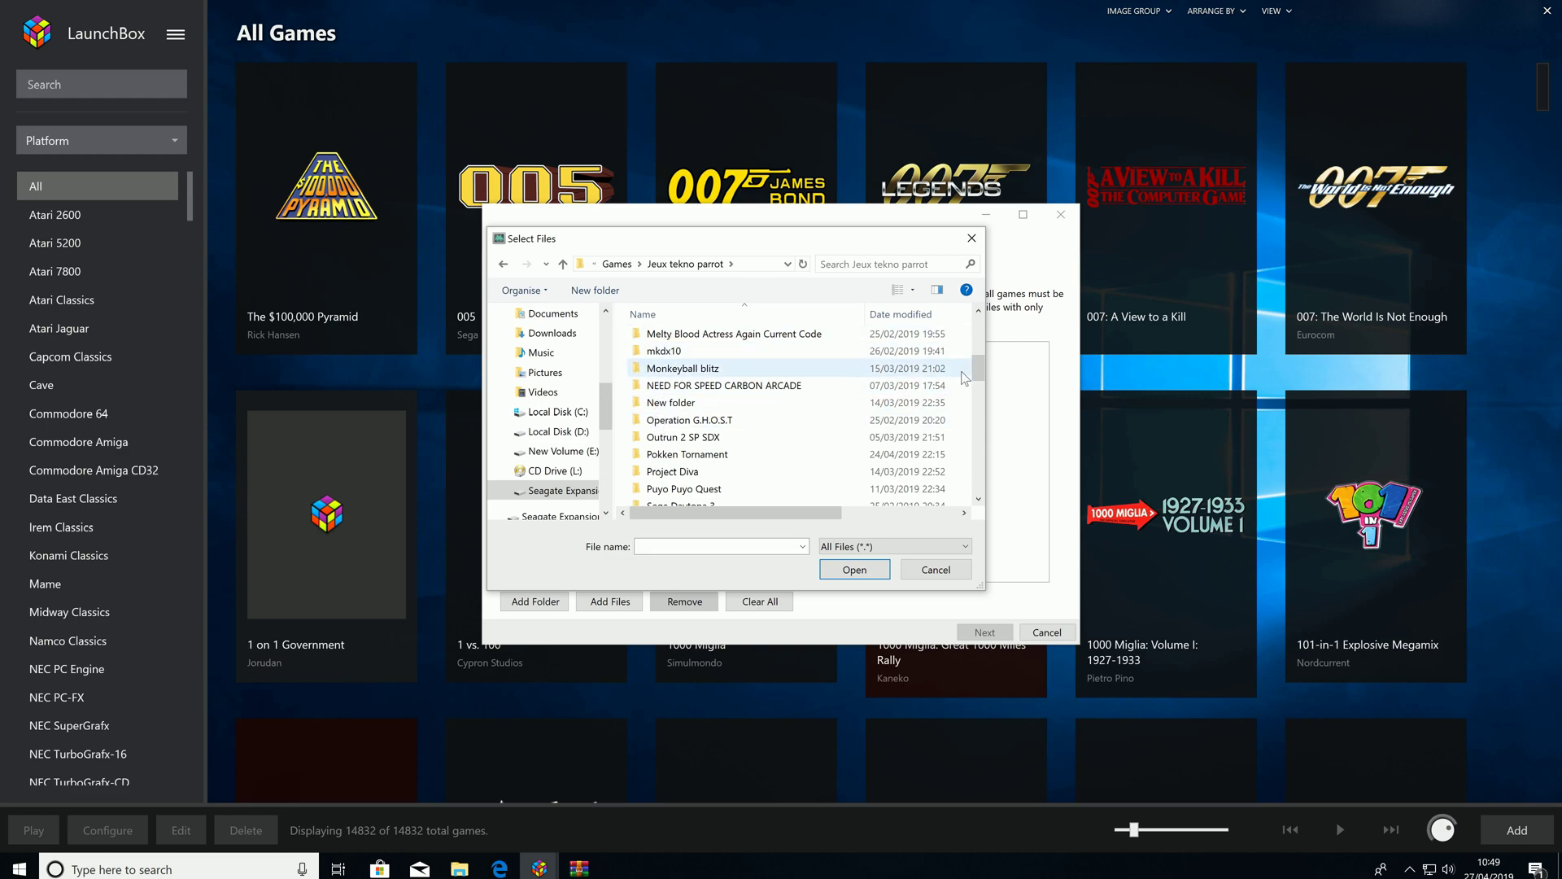
{"action": "left_click_drag", "start_coordinate": [979, 369], "coordinate": [975, 457]}
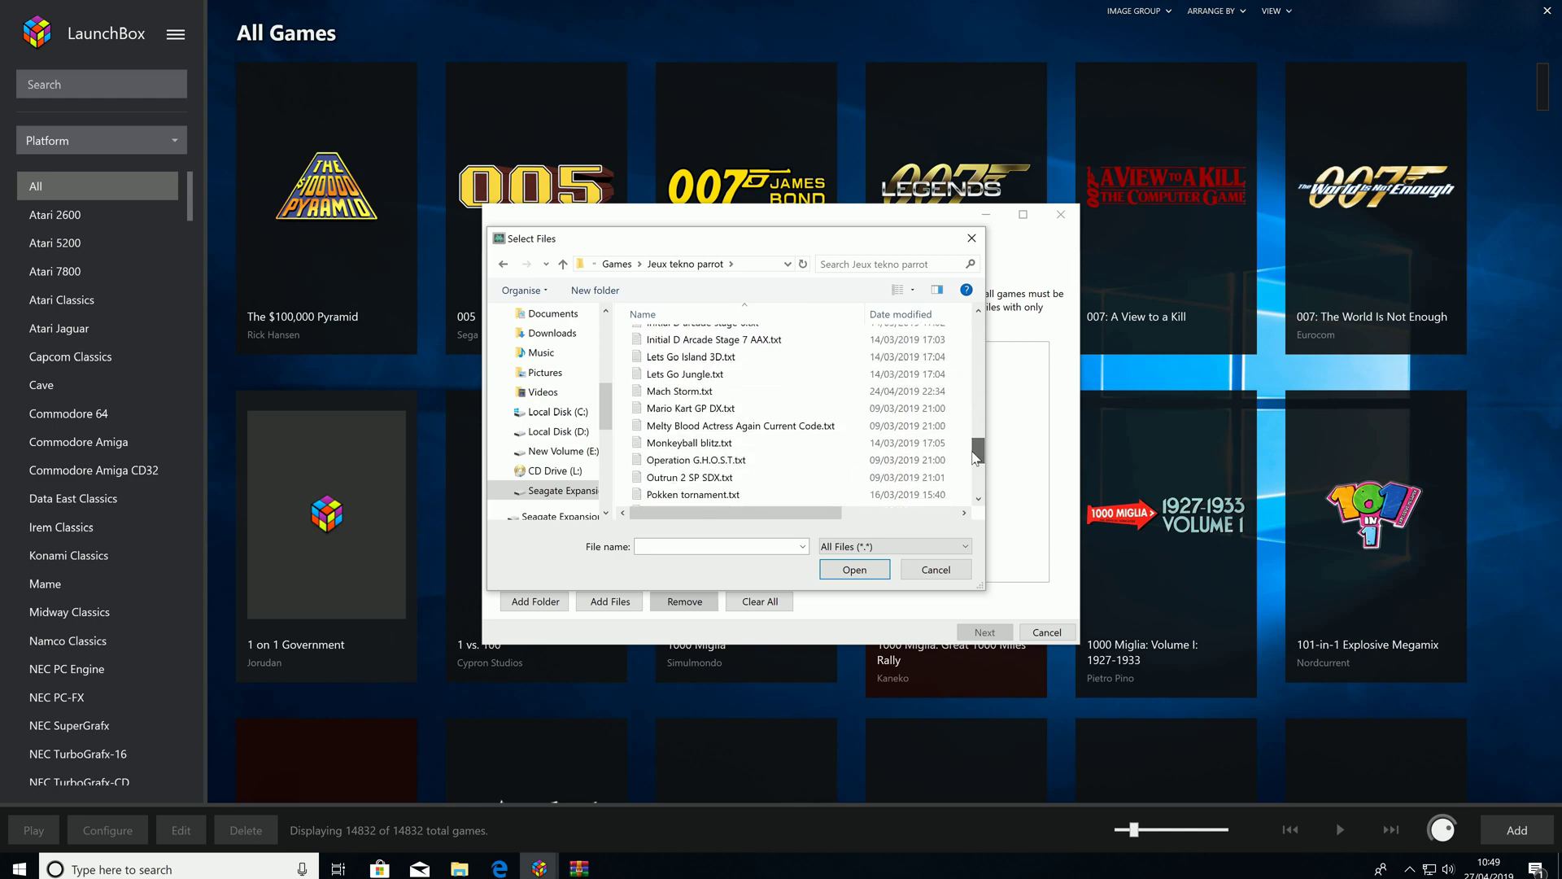
{"action": "double_click", "coordinate": [682, 409]}
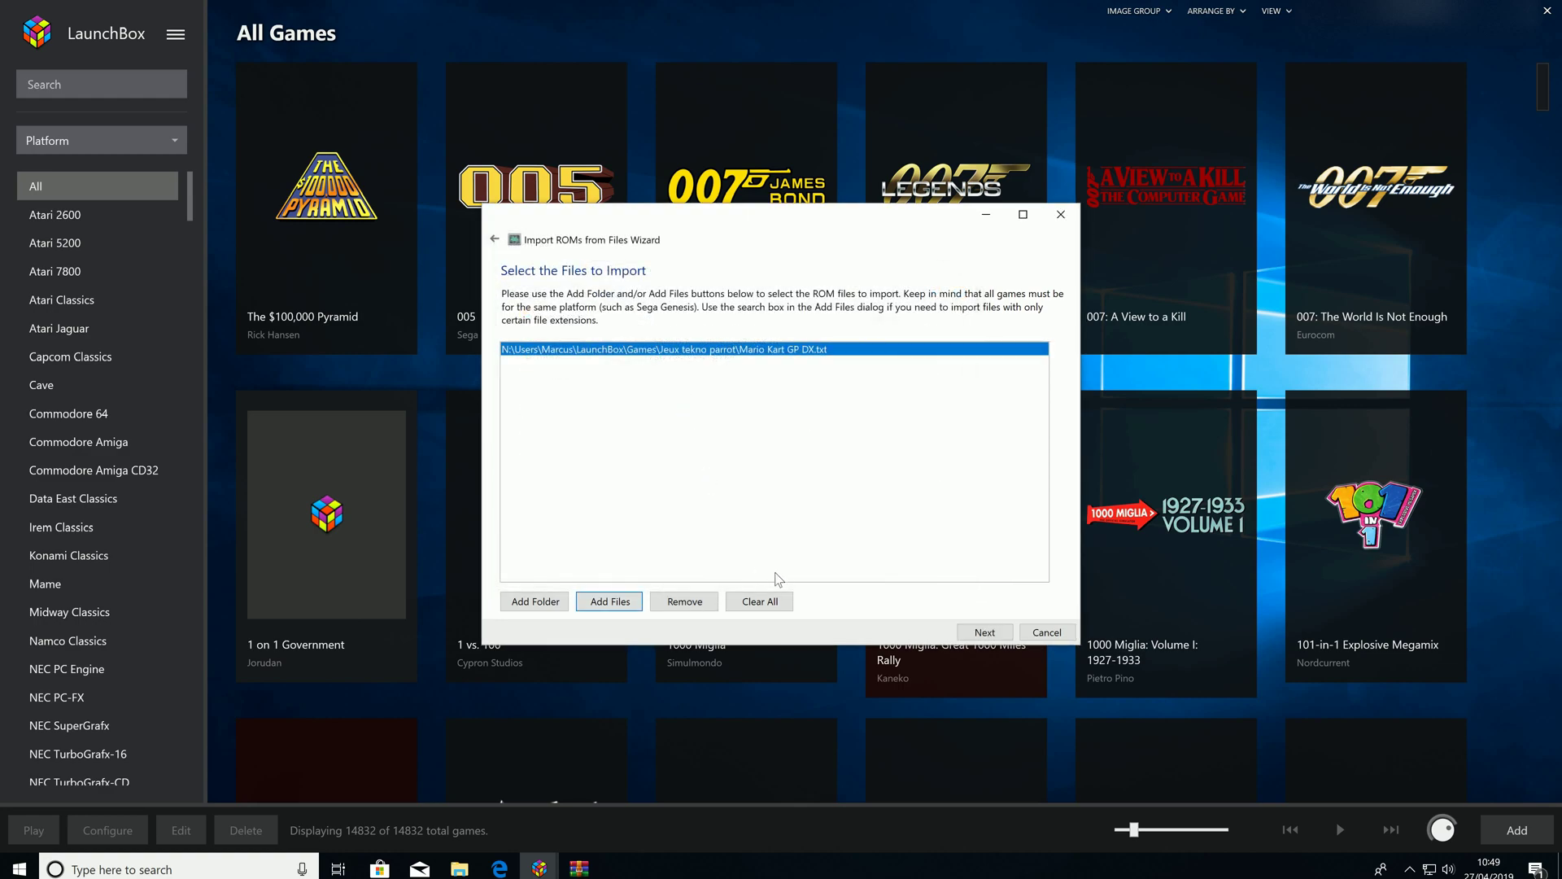
Set the platform for the imported games to Namco ES3 and proceed to the emulator choice
{"action": "left_click", "coordinate": [977, 634]}
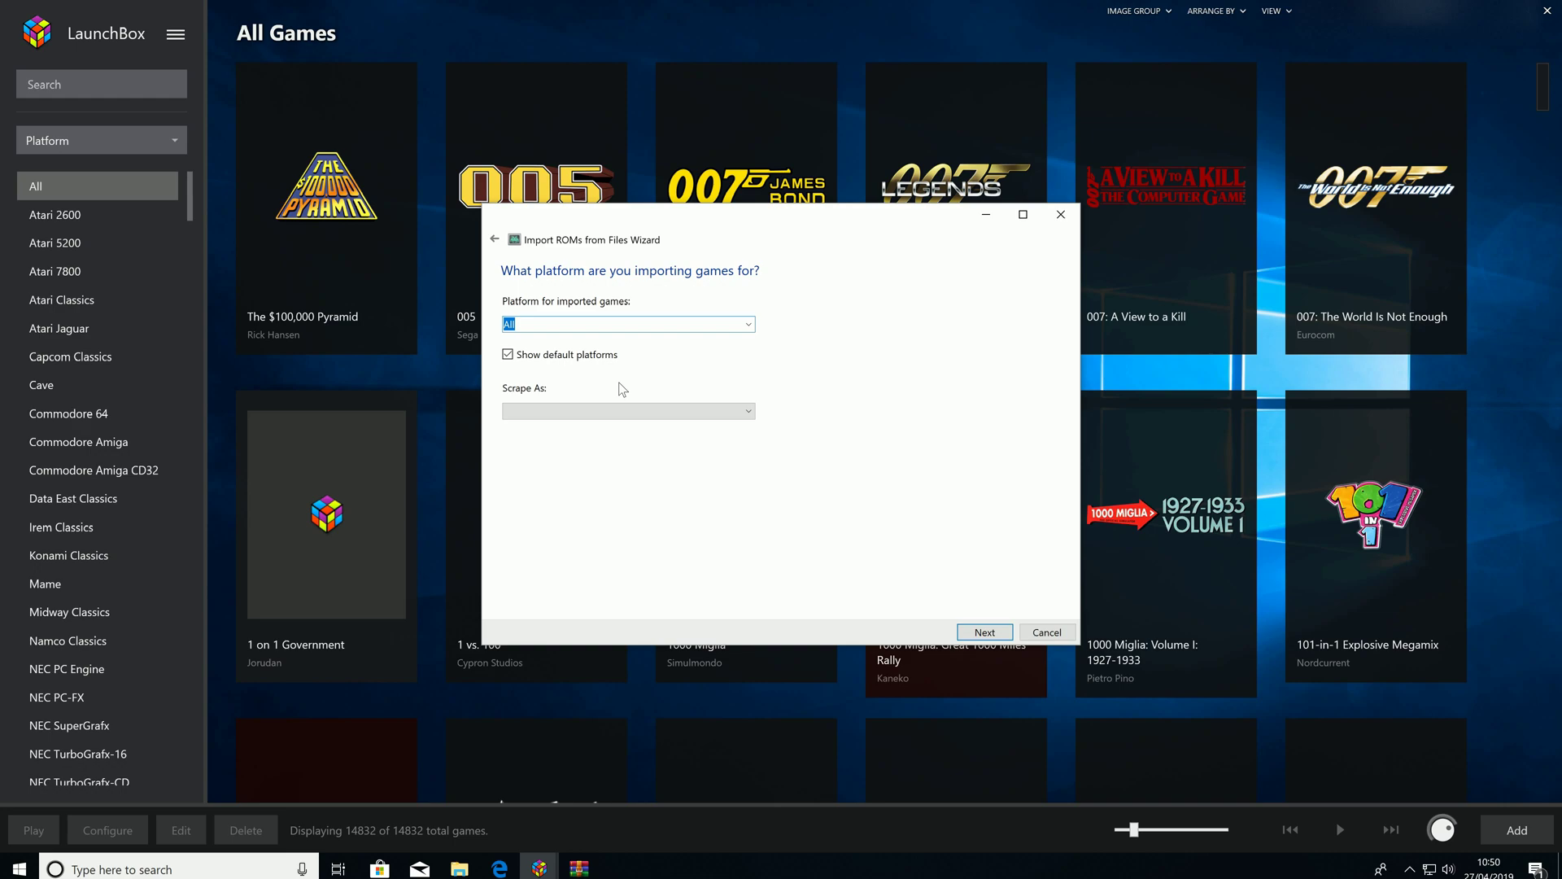
{"action": "type", "text": "Namco ES3"}
{"action": "left_click", "coordinate": [984, 632]}
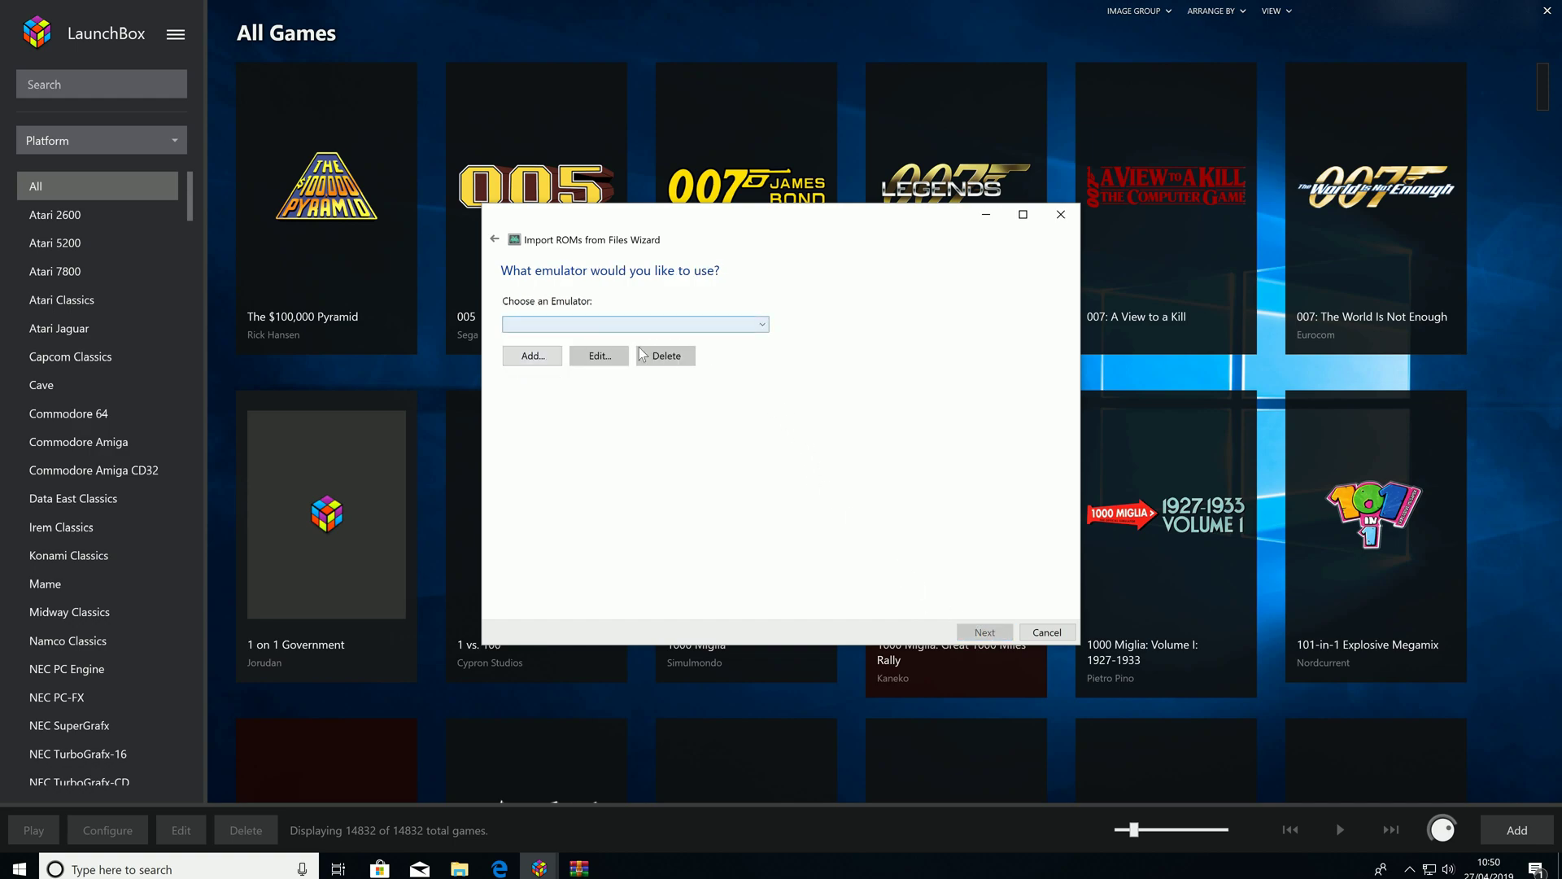
Check the available emulators and start a new emulator entry named Teknoparrot
{"action": "left_click", "coordinate": [768, 324]}
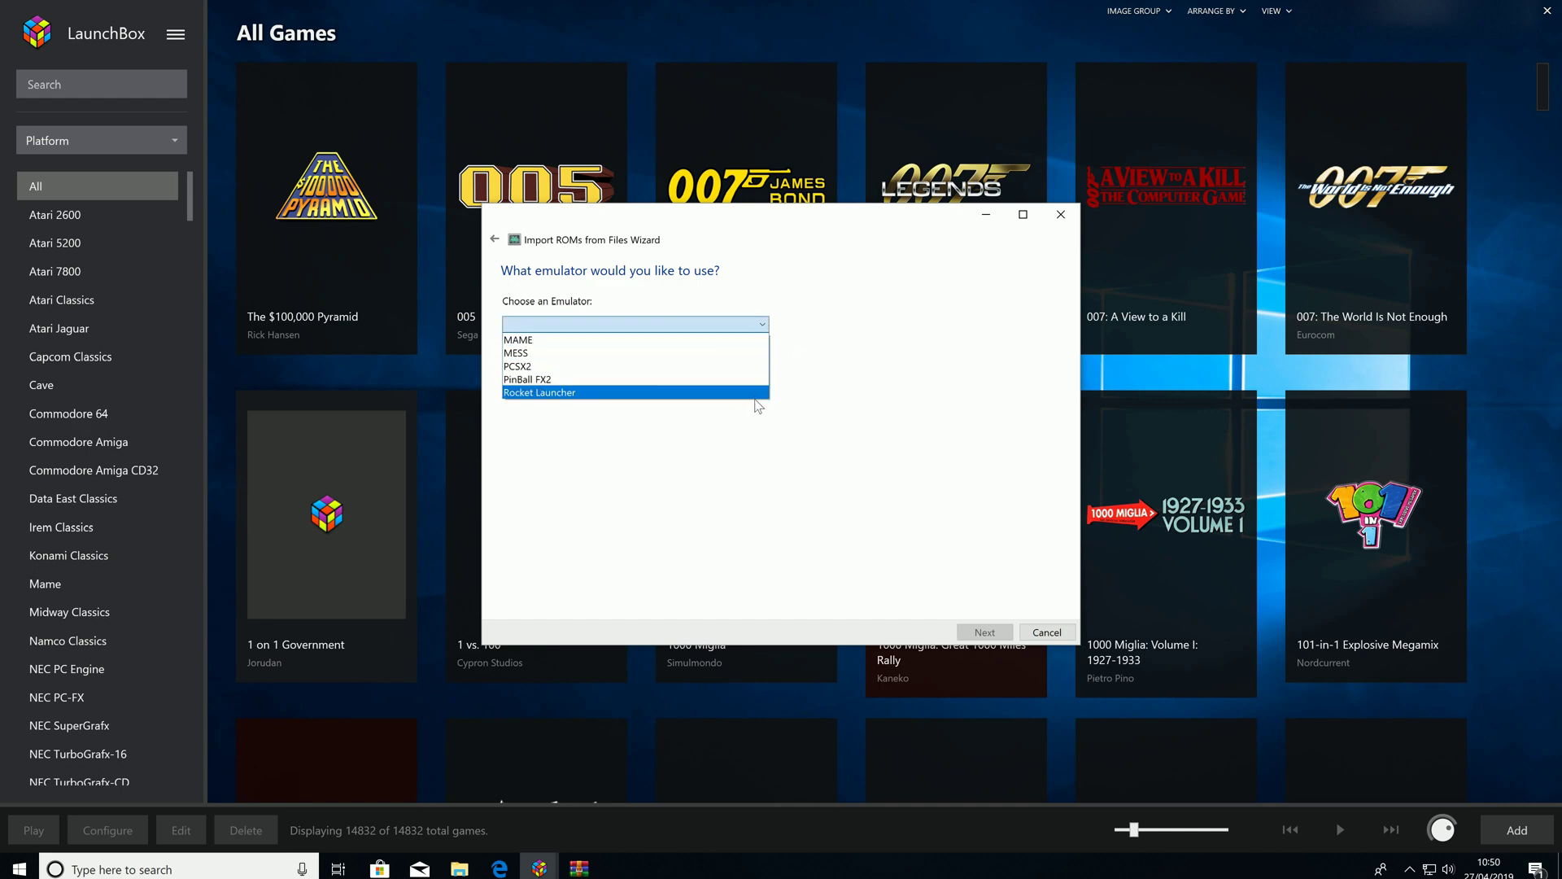
{"action": "left_click", "coordinate": [826, 371]}
{"action": "left_click", "coordinate": [533, 357]}
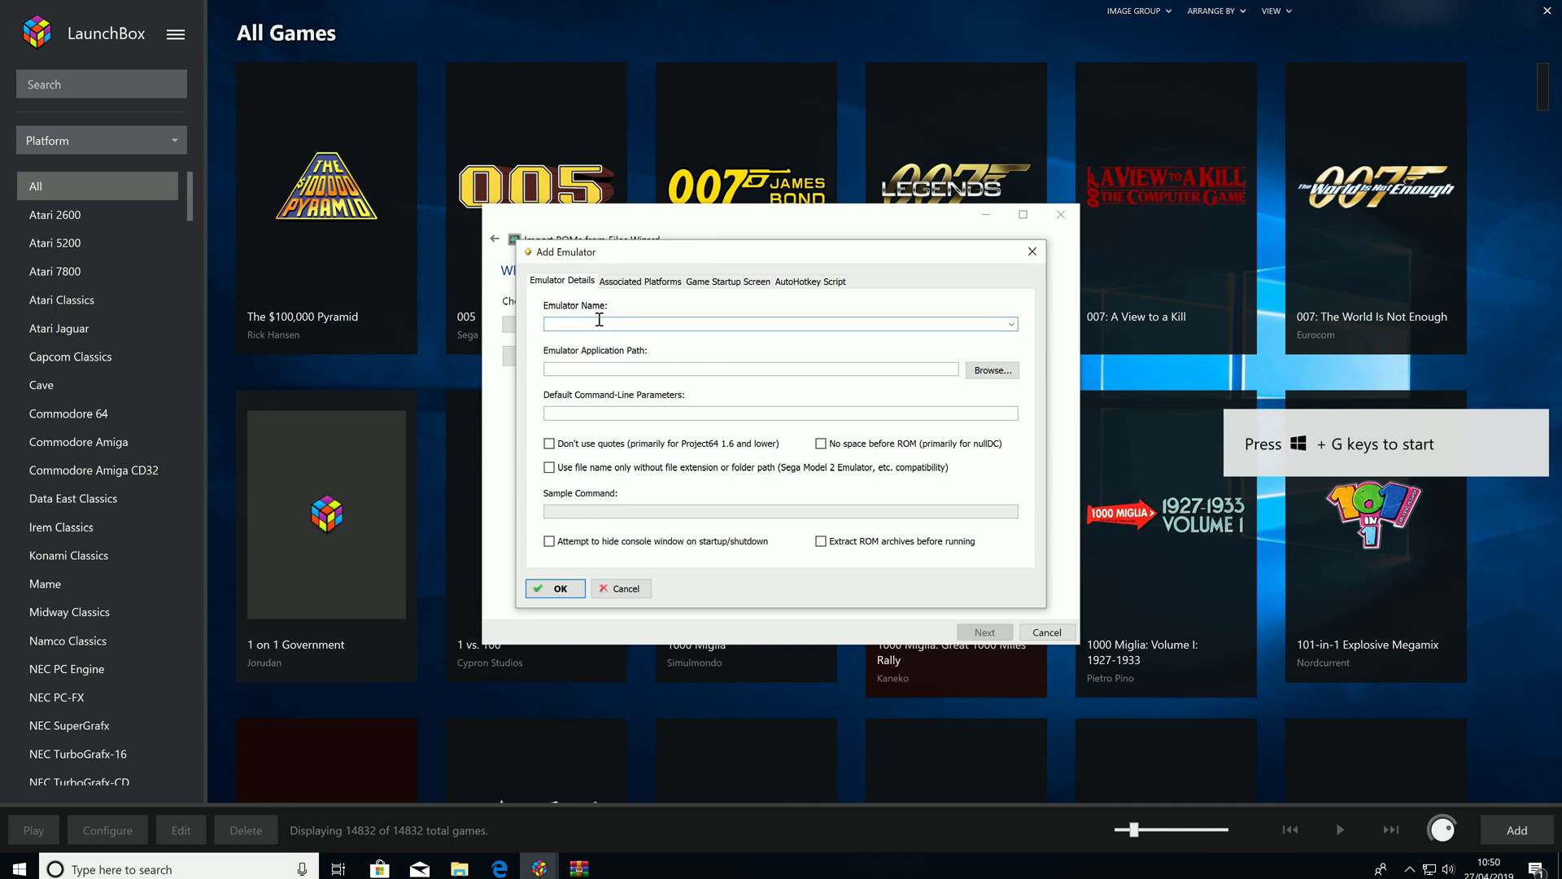
{"action": "type", "text": "Teknoparrot"}
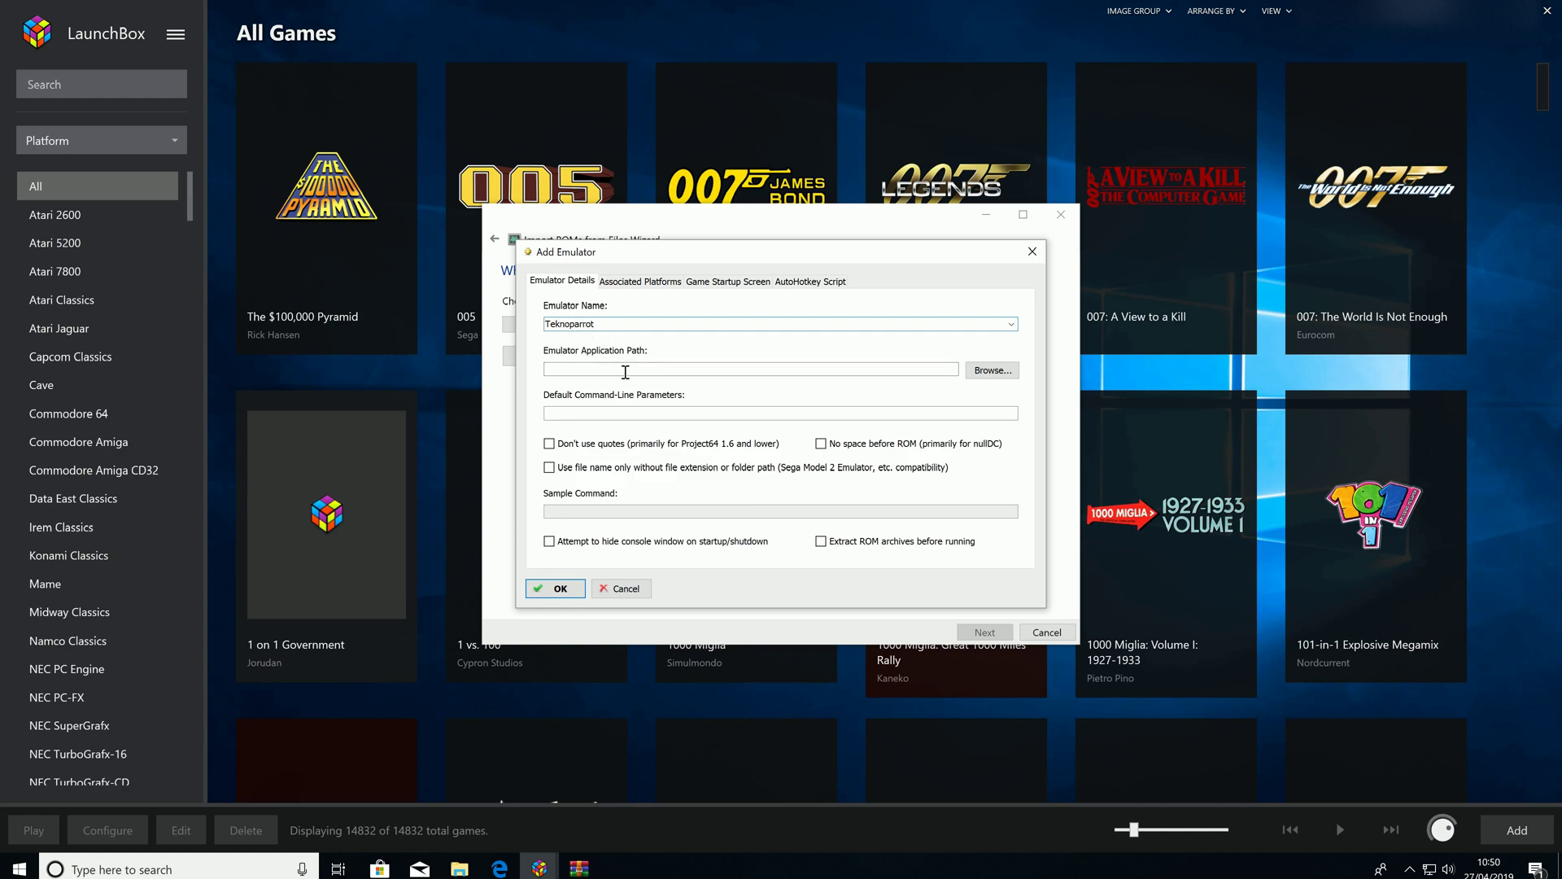
Set the emulator's application path to TeknoParrotUi.exe in Emulators\TeknoParrot_1.0.0.122 and its default command-line parameters to --profile=
{"action": "left_click", "coordinate": [990, 371]}
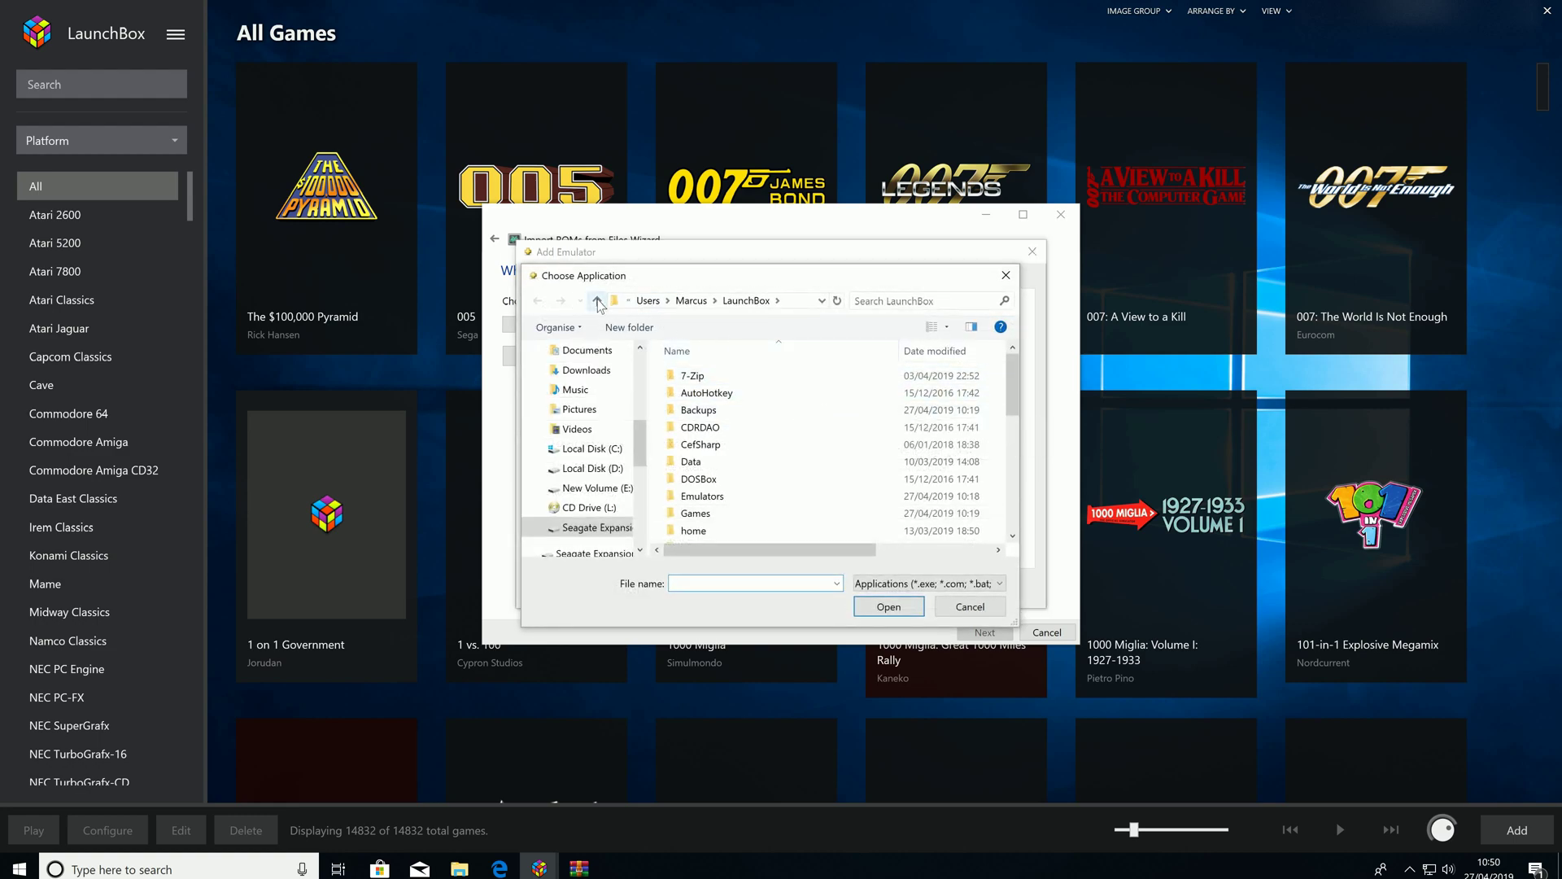
{"action": "double_click", "coordinate": [745, 495]}
{"action": "scroll", "coordinate": [745, 495], "scroll_direction": "down", "scroll_amount": 15}
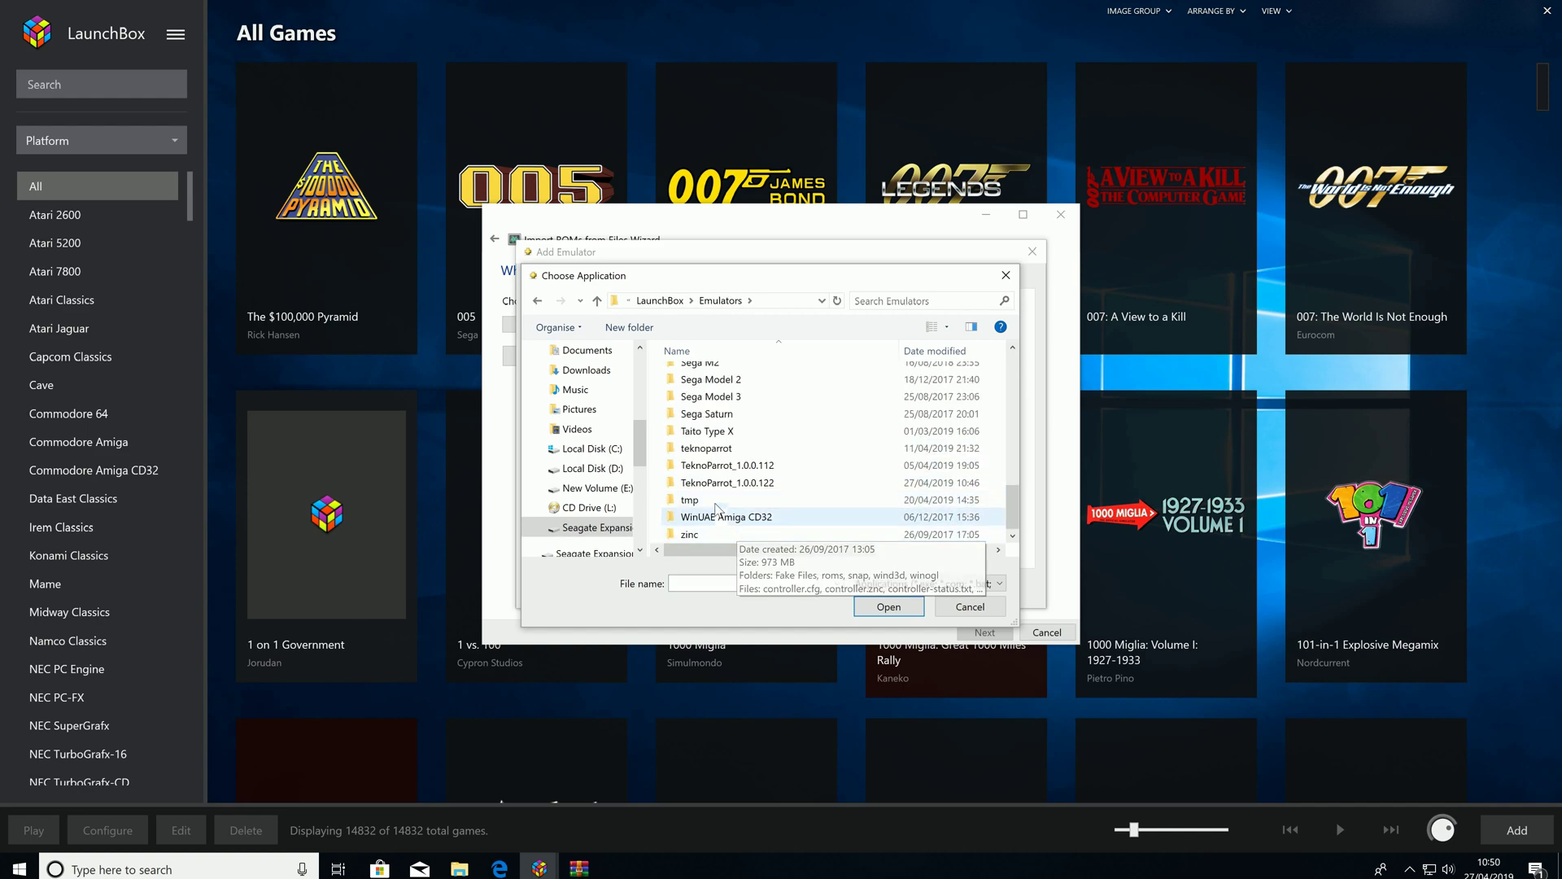
{"action": "double_click", "coordinate": [746, 486]}
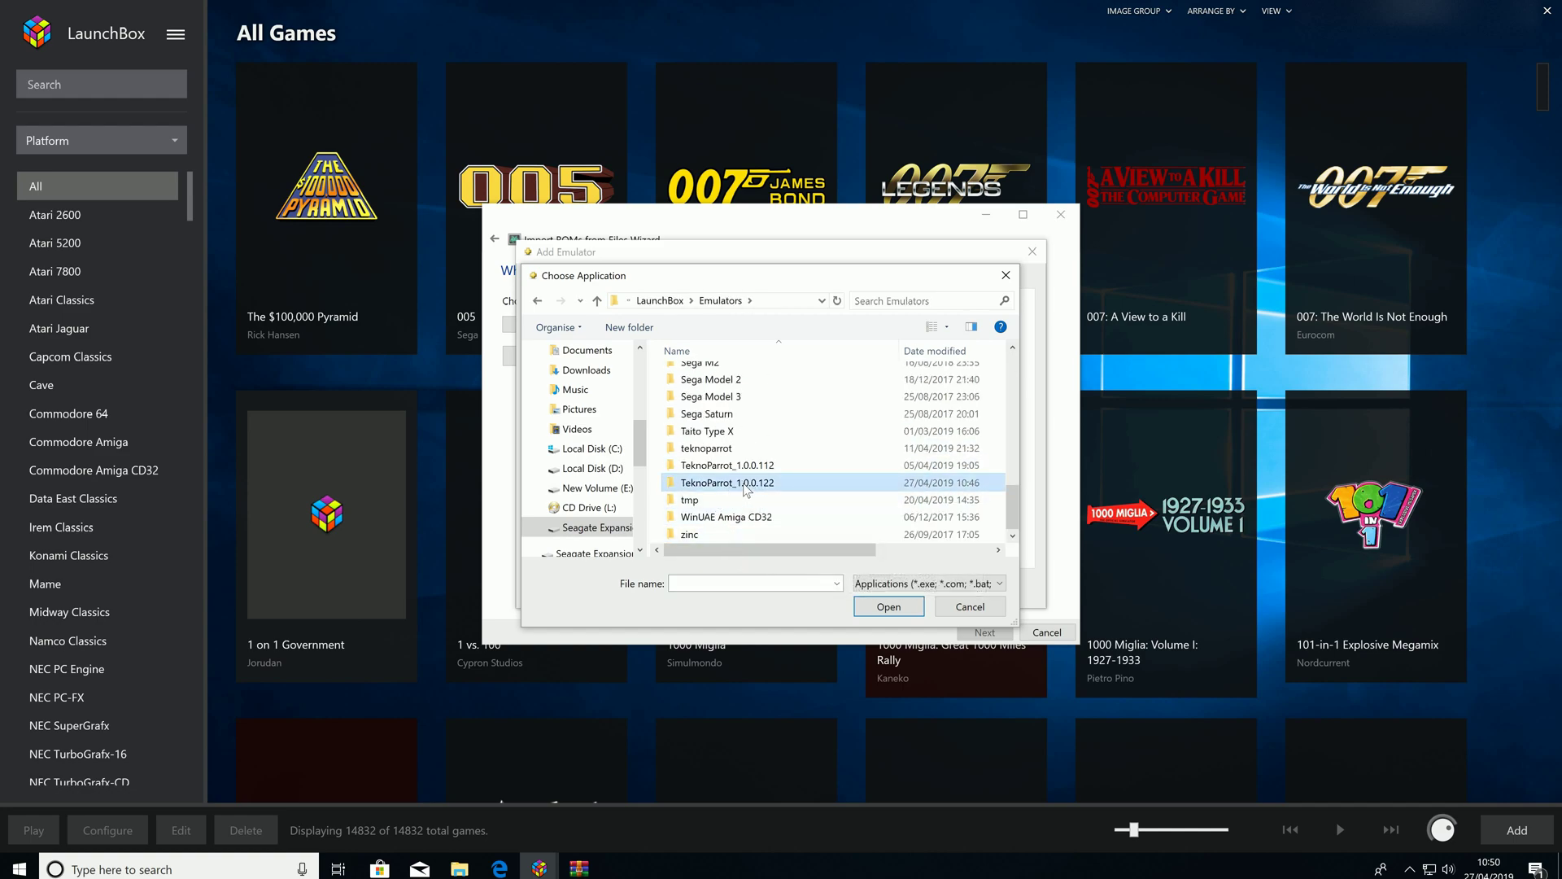
{"action": "scroll", "coordinate": [789, 481], "scroll_direction": "down", "scroll_amount": 1}
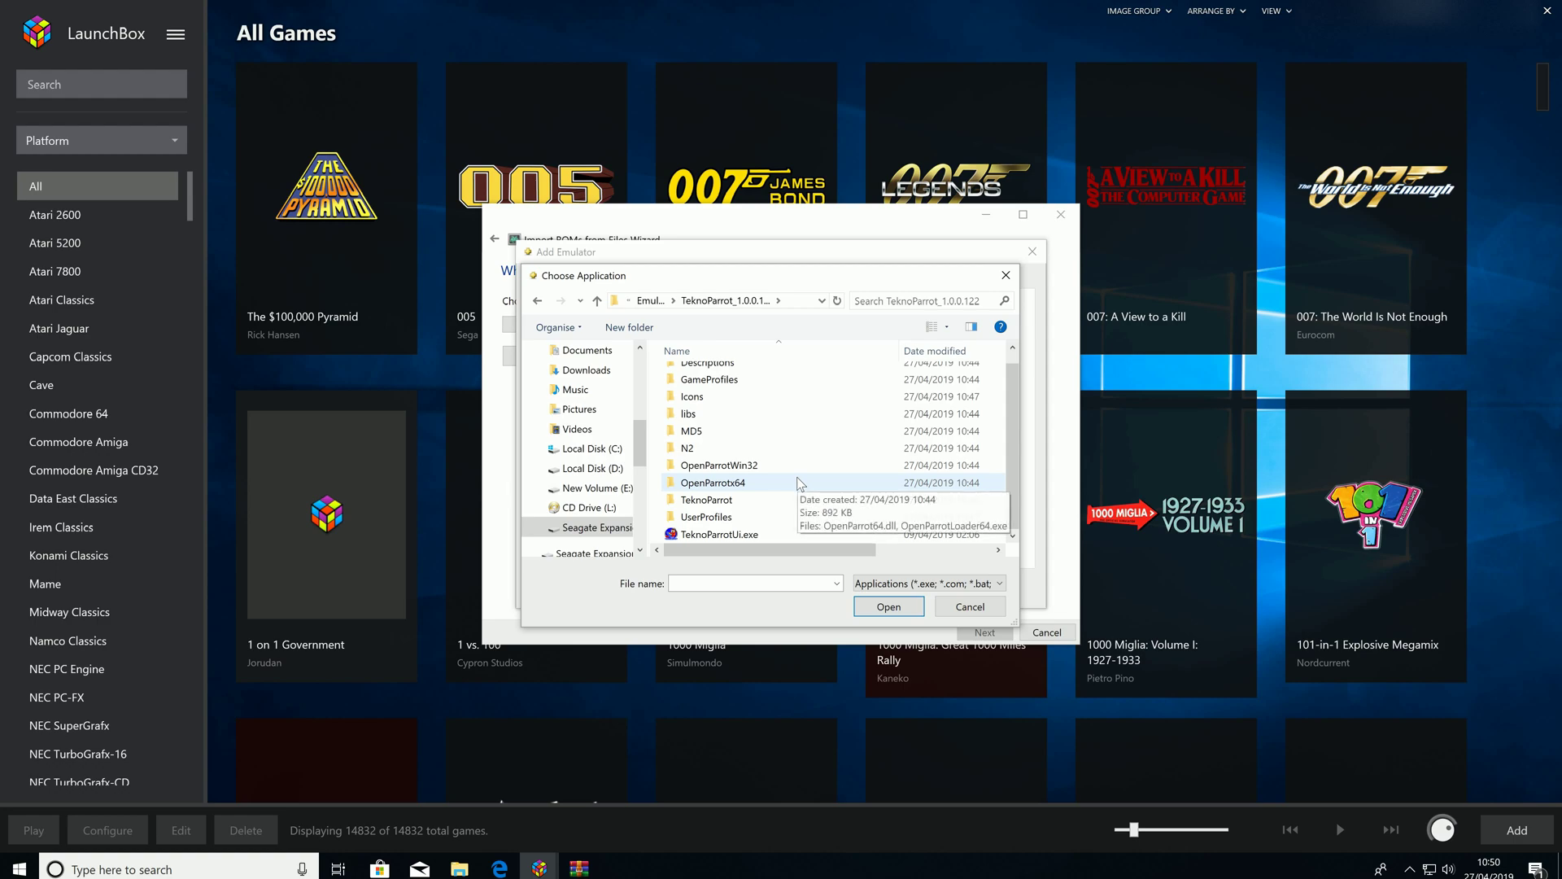
{"action": "double_click", "coordinate": [719, 534]}
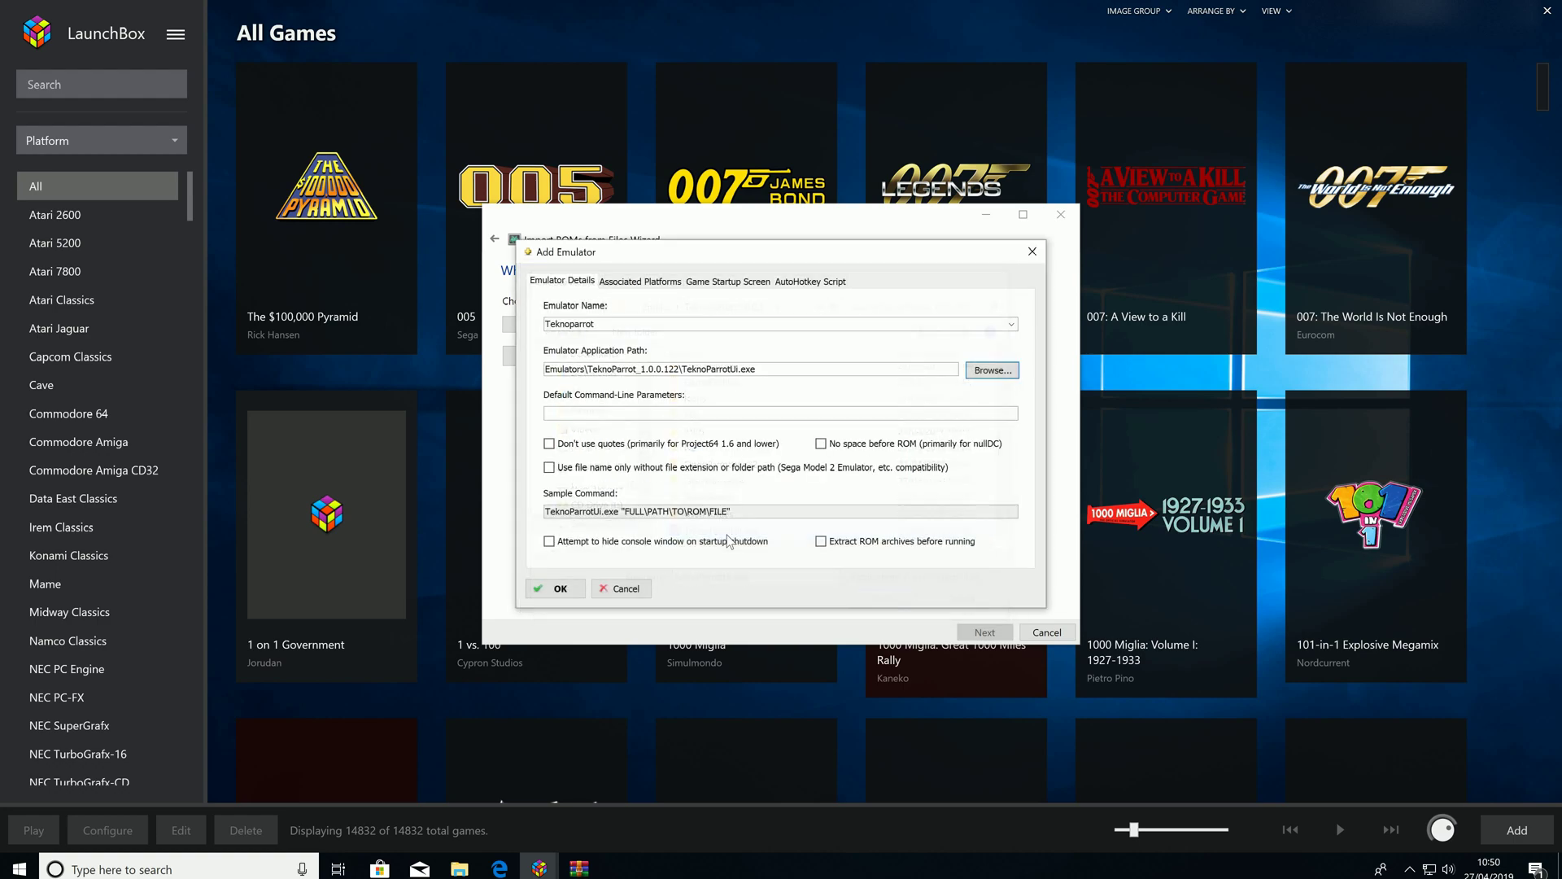
{"action": "left_click", "coordinate": [588, 413]}
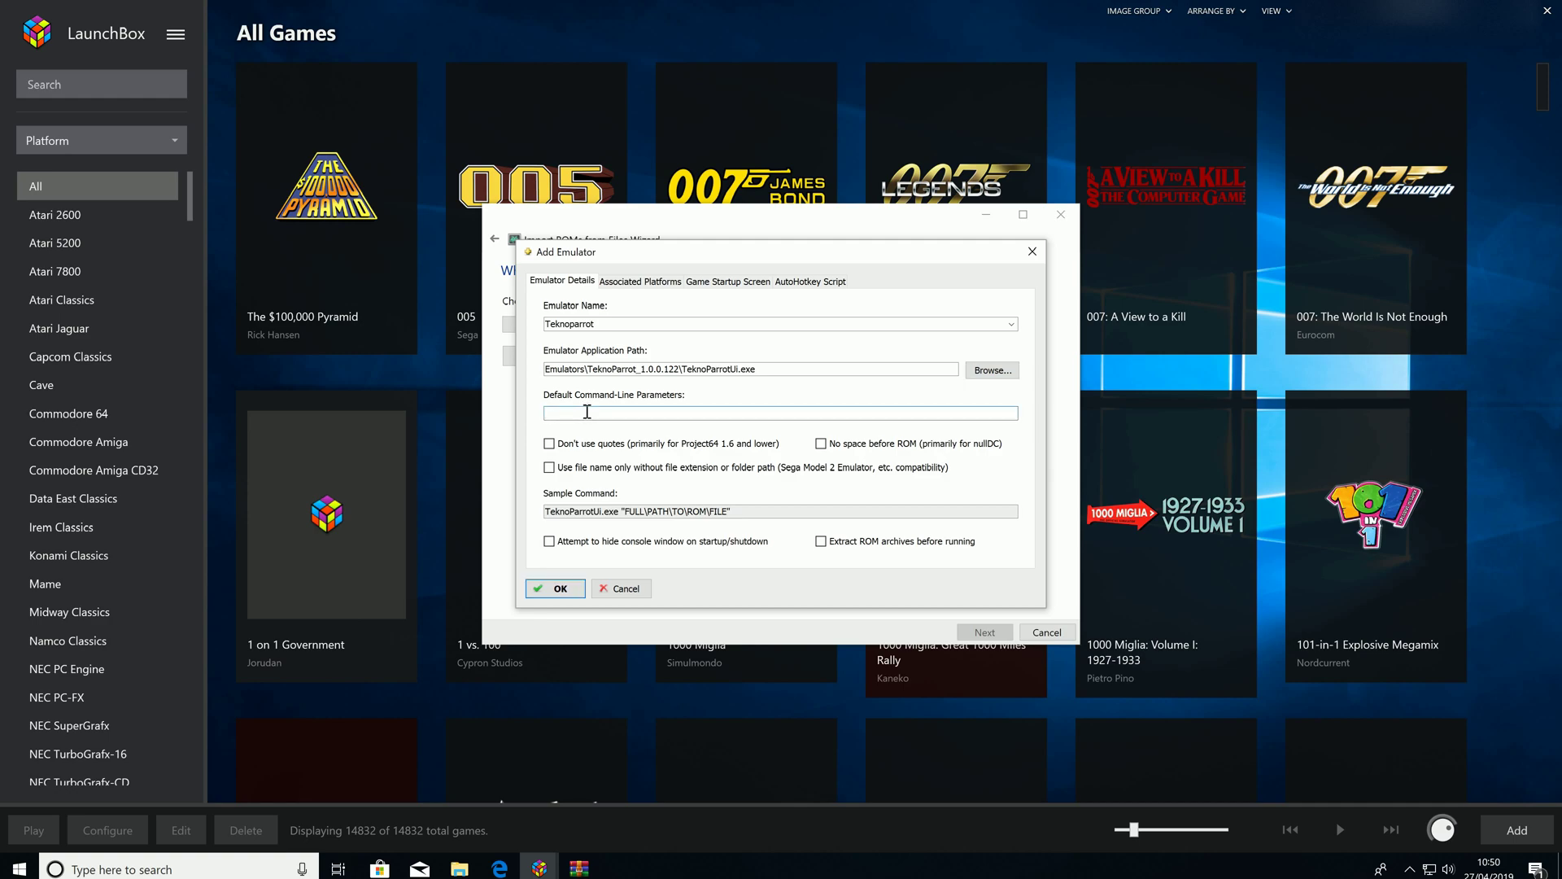
{"action": "type", "text": "--profile="}
Associate the emulator with the Namco ES3 platform using command-line parameters --profile=, and save the emulator
{"action": "left_click", "coordinate": [628, 292]}
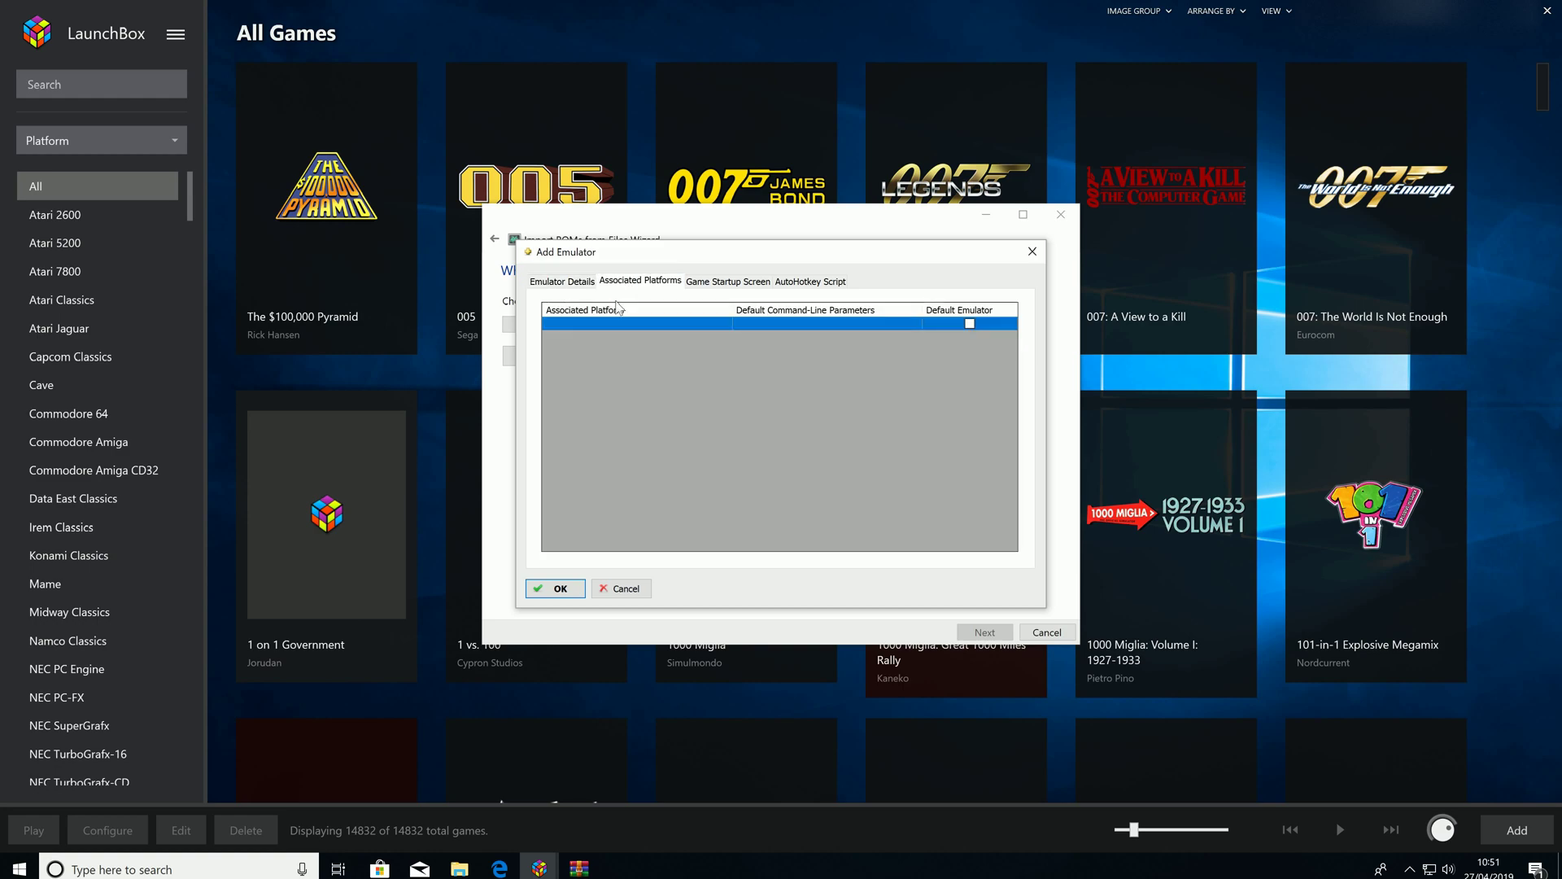
{"action": "left_click", "coordinate": [604, 324]}
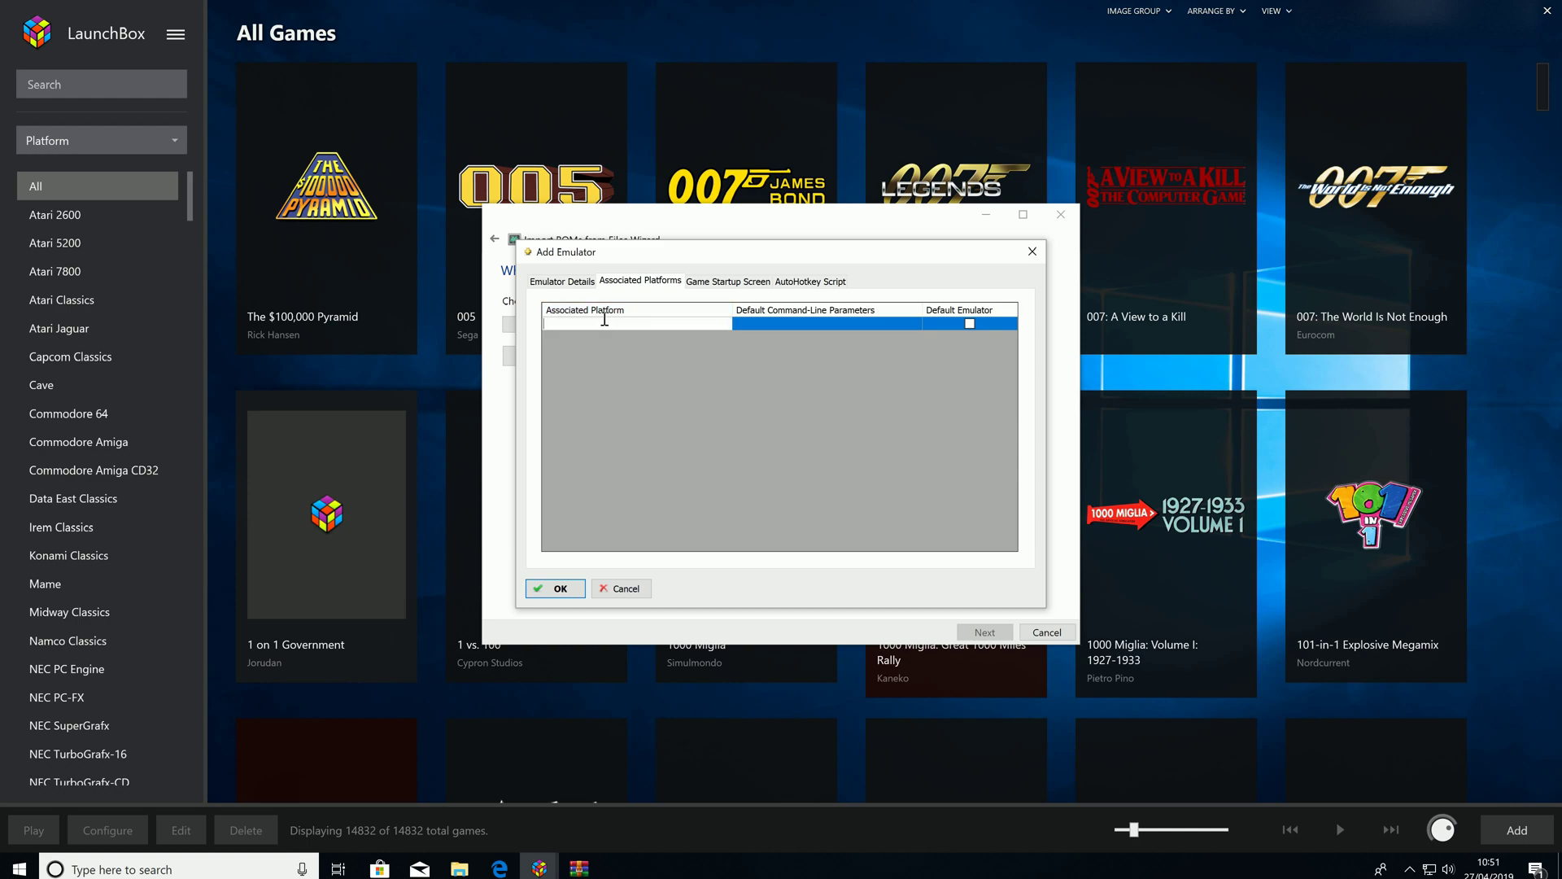
{"action": "type", "text": "Nam"}
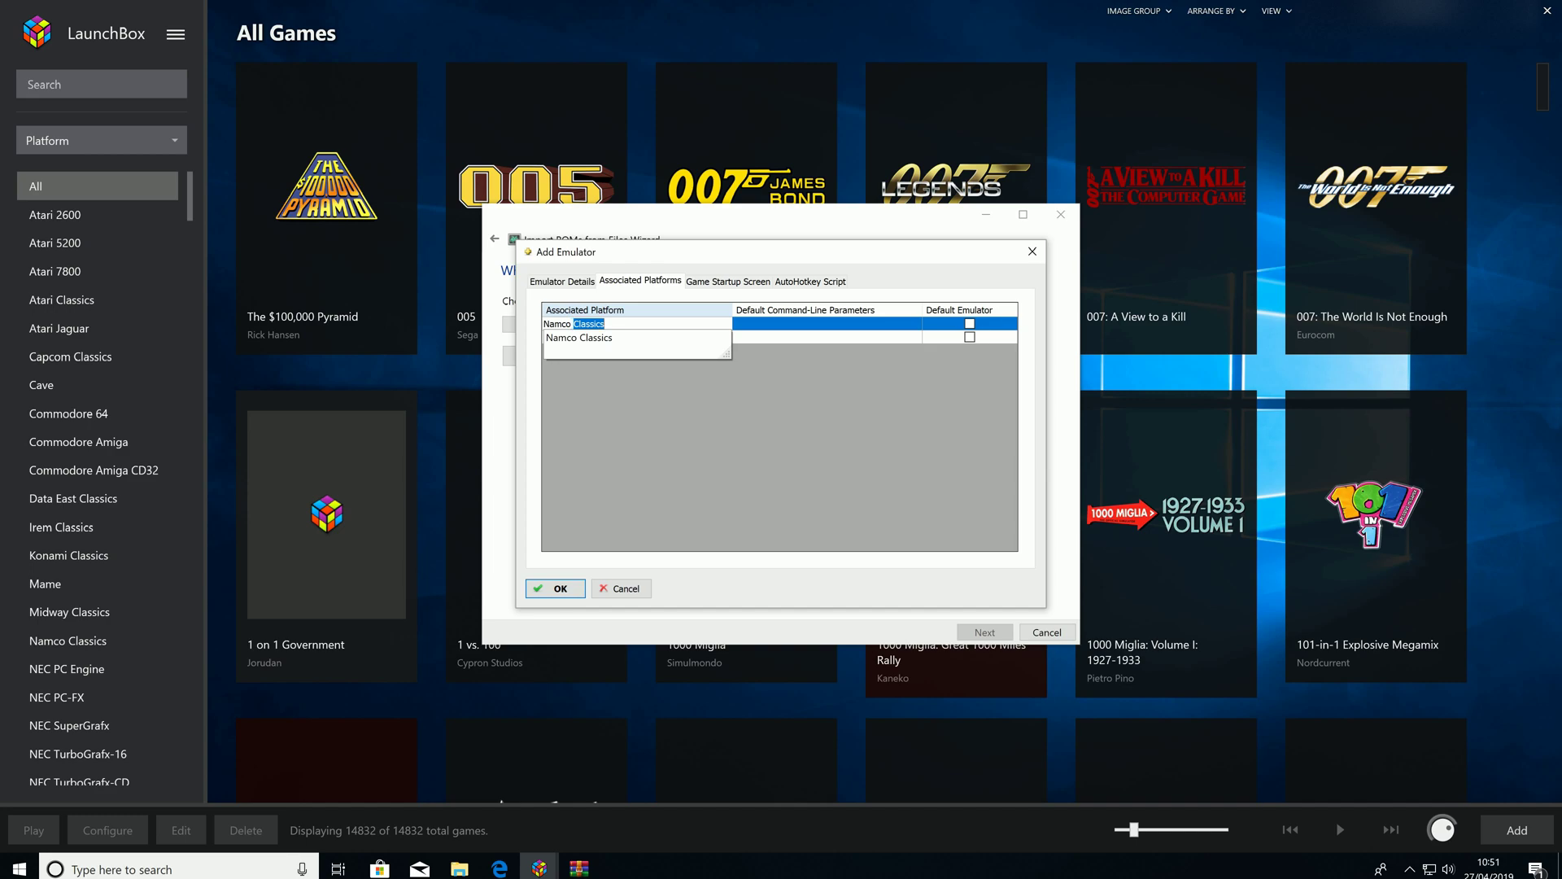
{"action": "type", "text": "co ES3"}
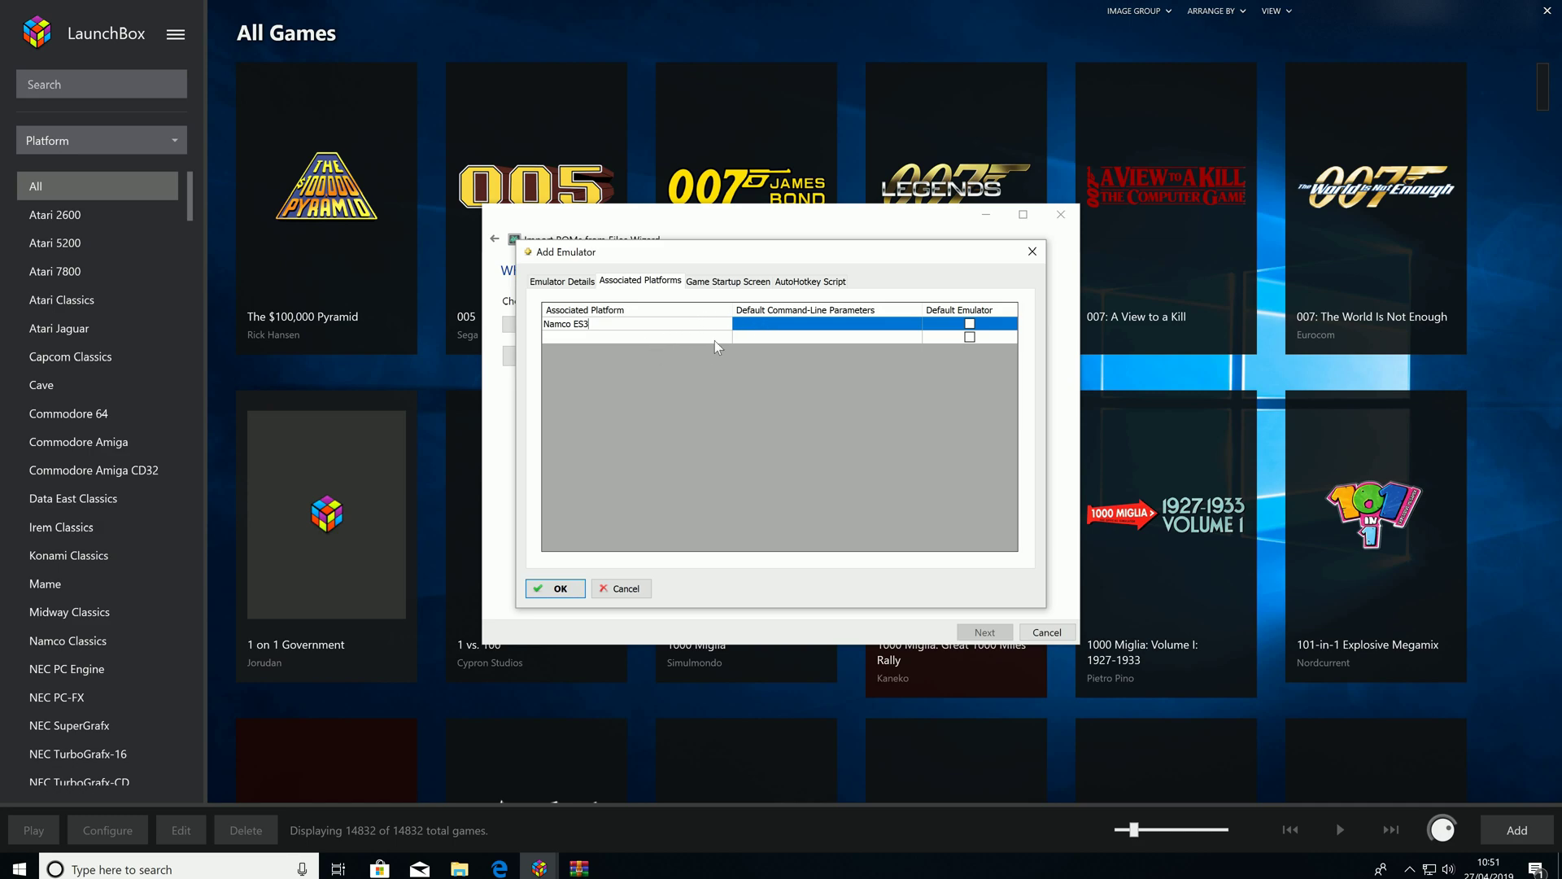
{"action": "left_click", "coordinate": [785, 327]}
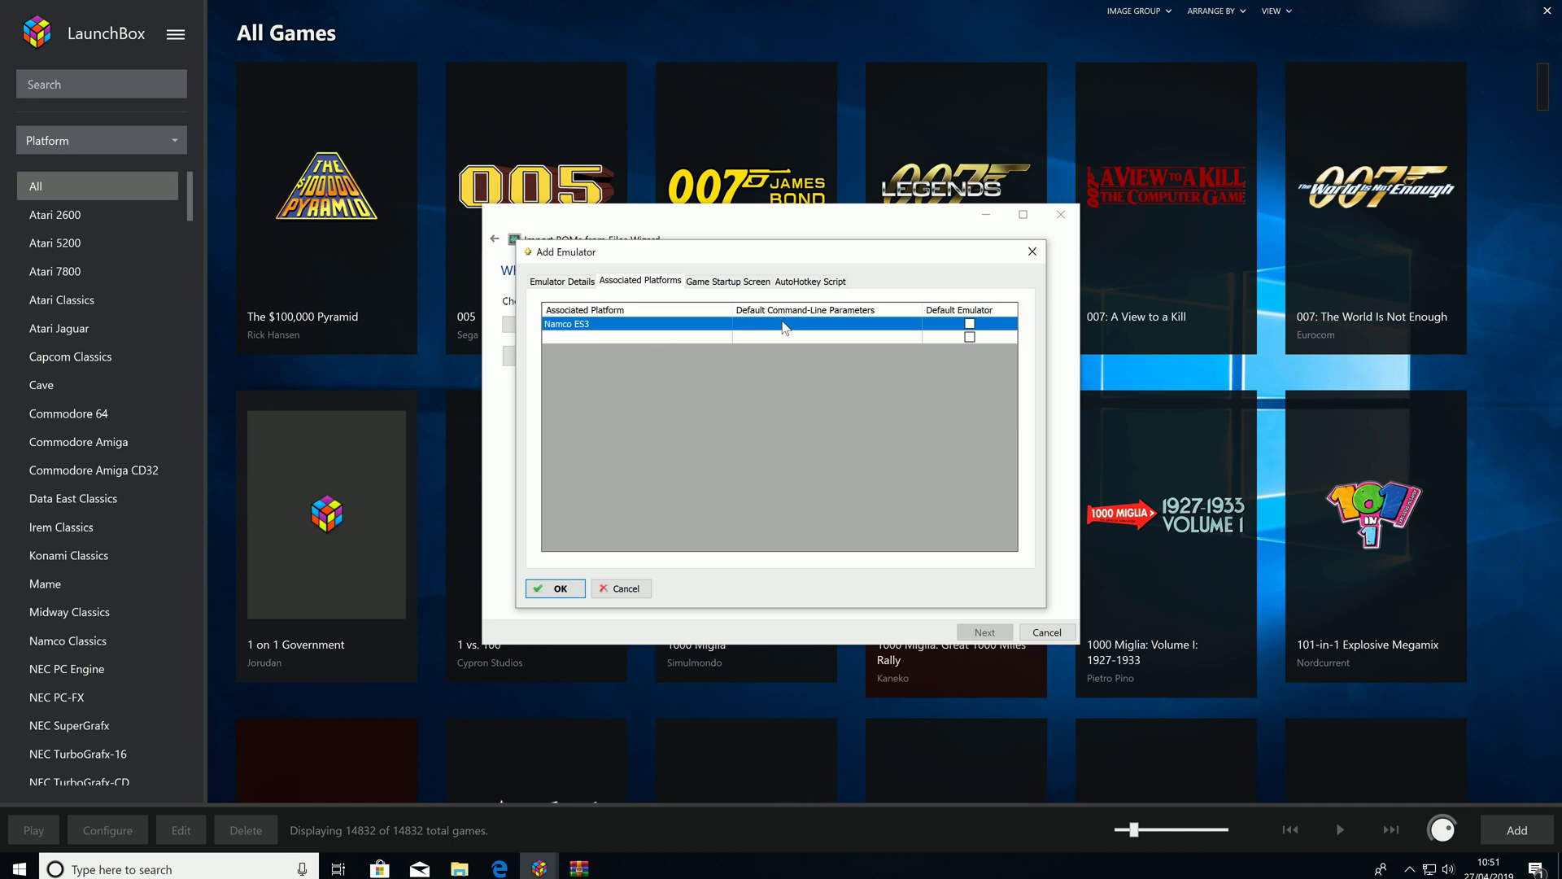
{"action": "left_click", "coordinate": [784, 324]}
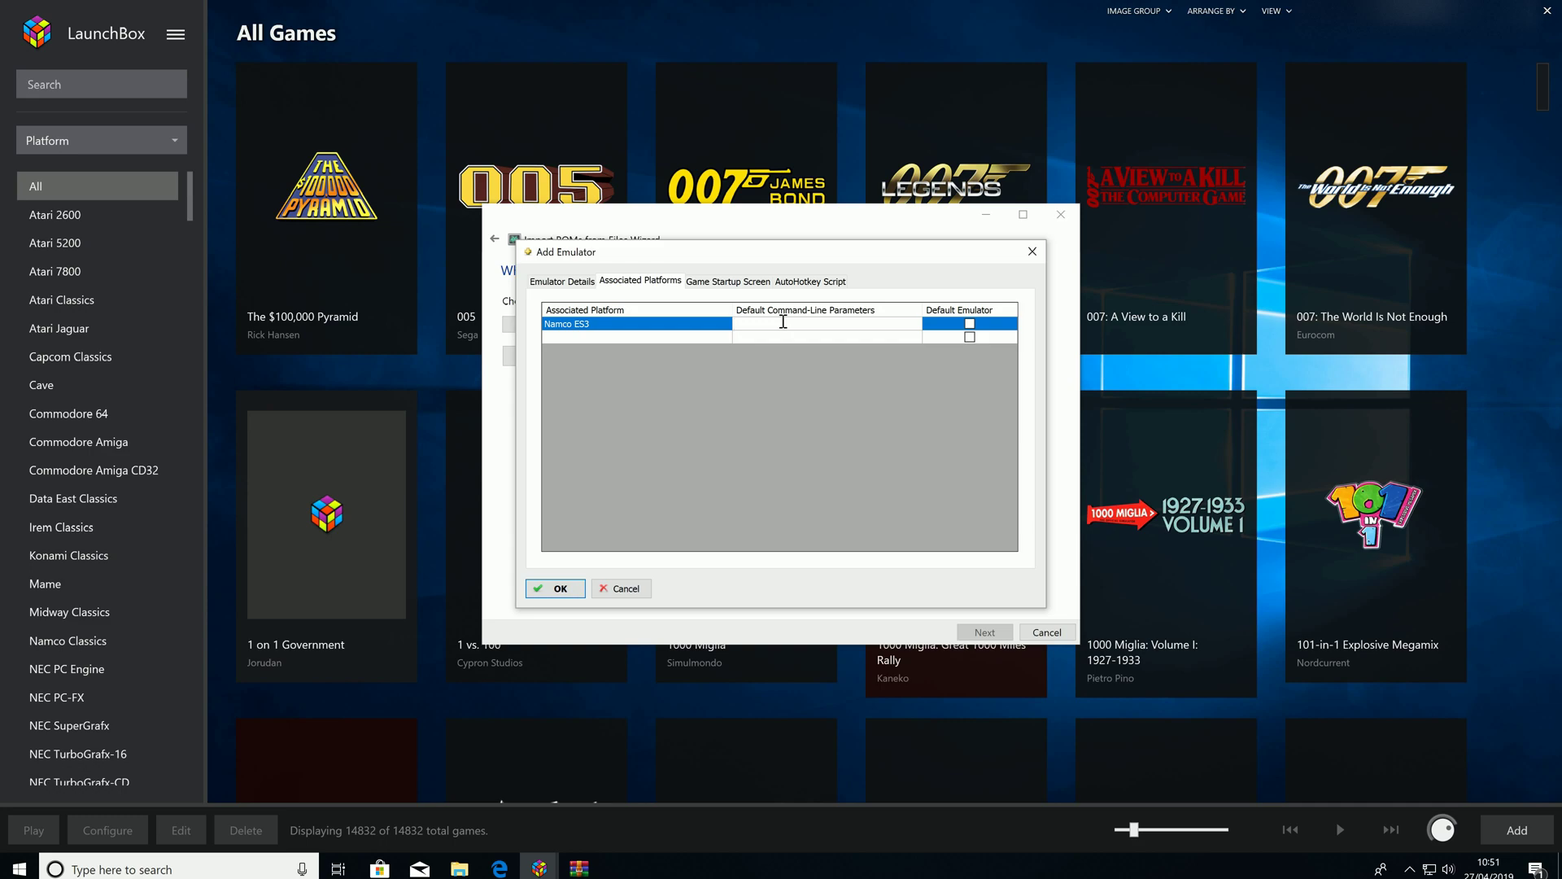
{"action": "type", "text": "--profile="}
{"action": "left_click", "coordinate": [560, 590]}
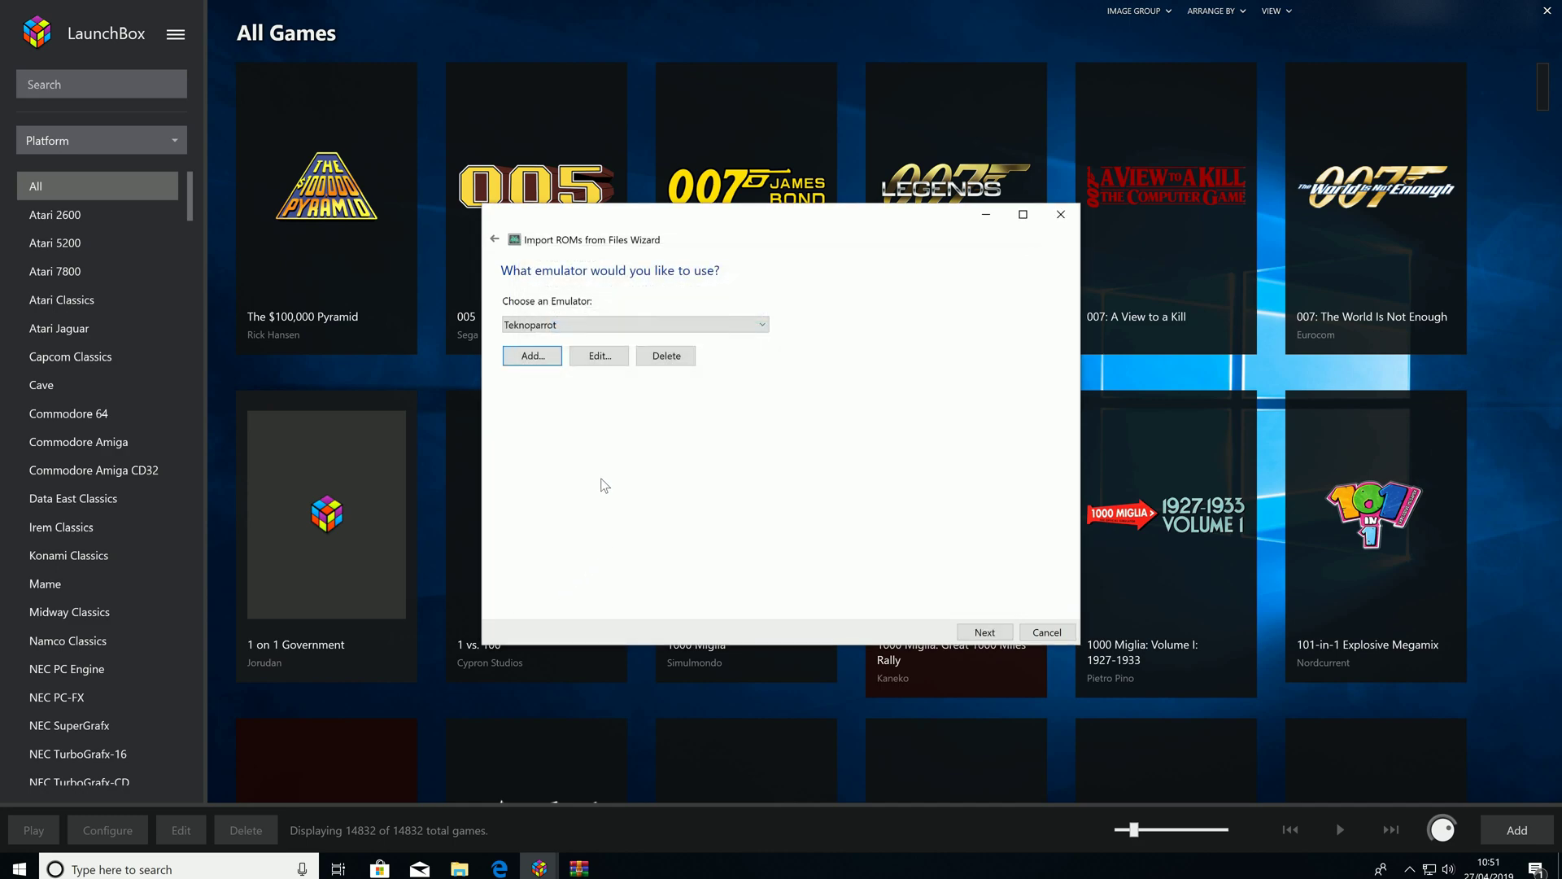
Keep the files in their current location, accept the default metadata, media and custom options, and finish the import of Mario Kart GP DX
{"action": "left_click", "coordinate": [984, 632]}
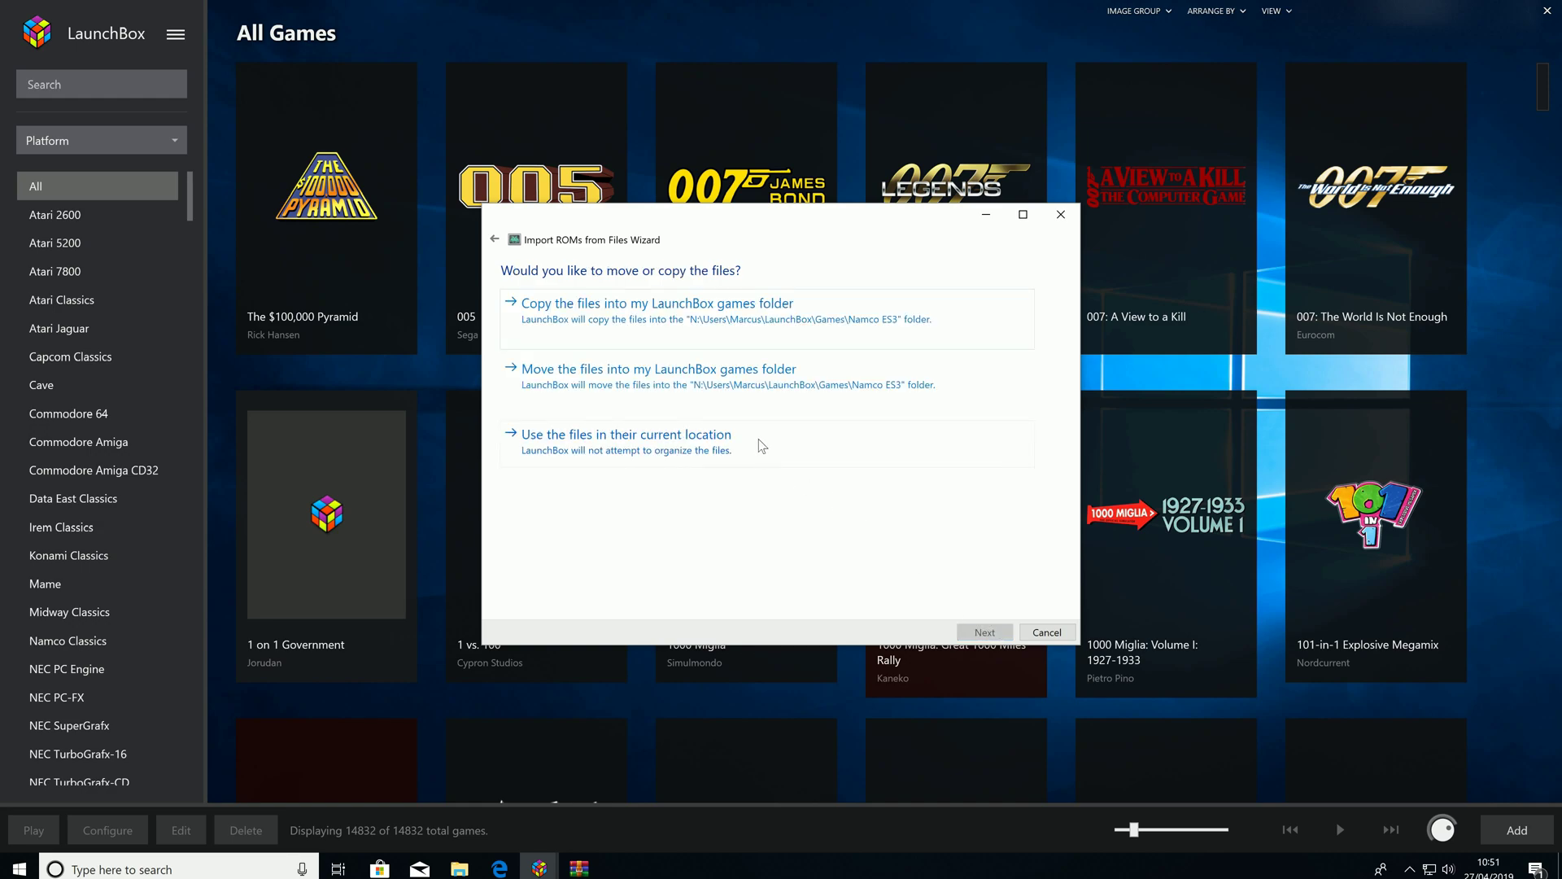
{"action": "left_click", "coordinate": [611, 437]}
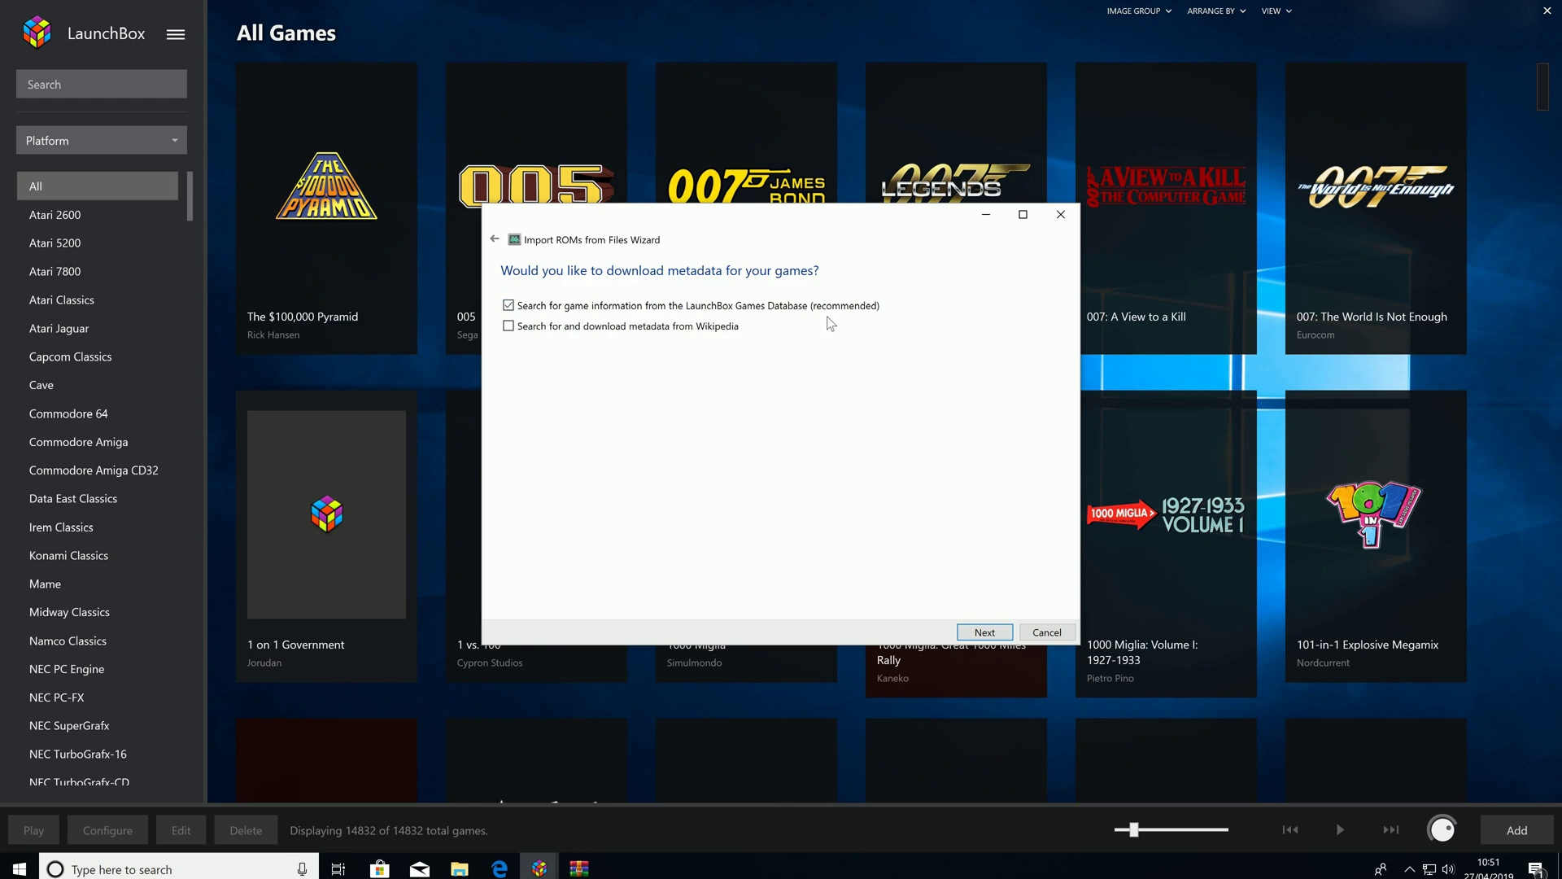
{"action": "left_click", "coordinate": [985, 633]}
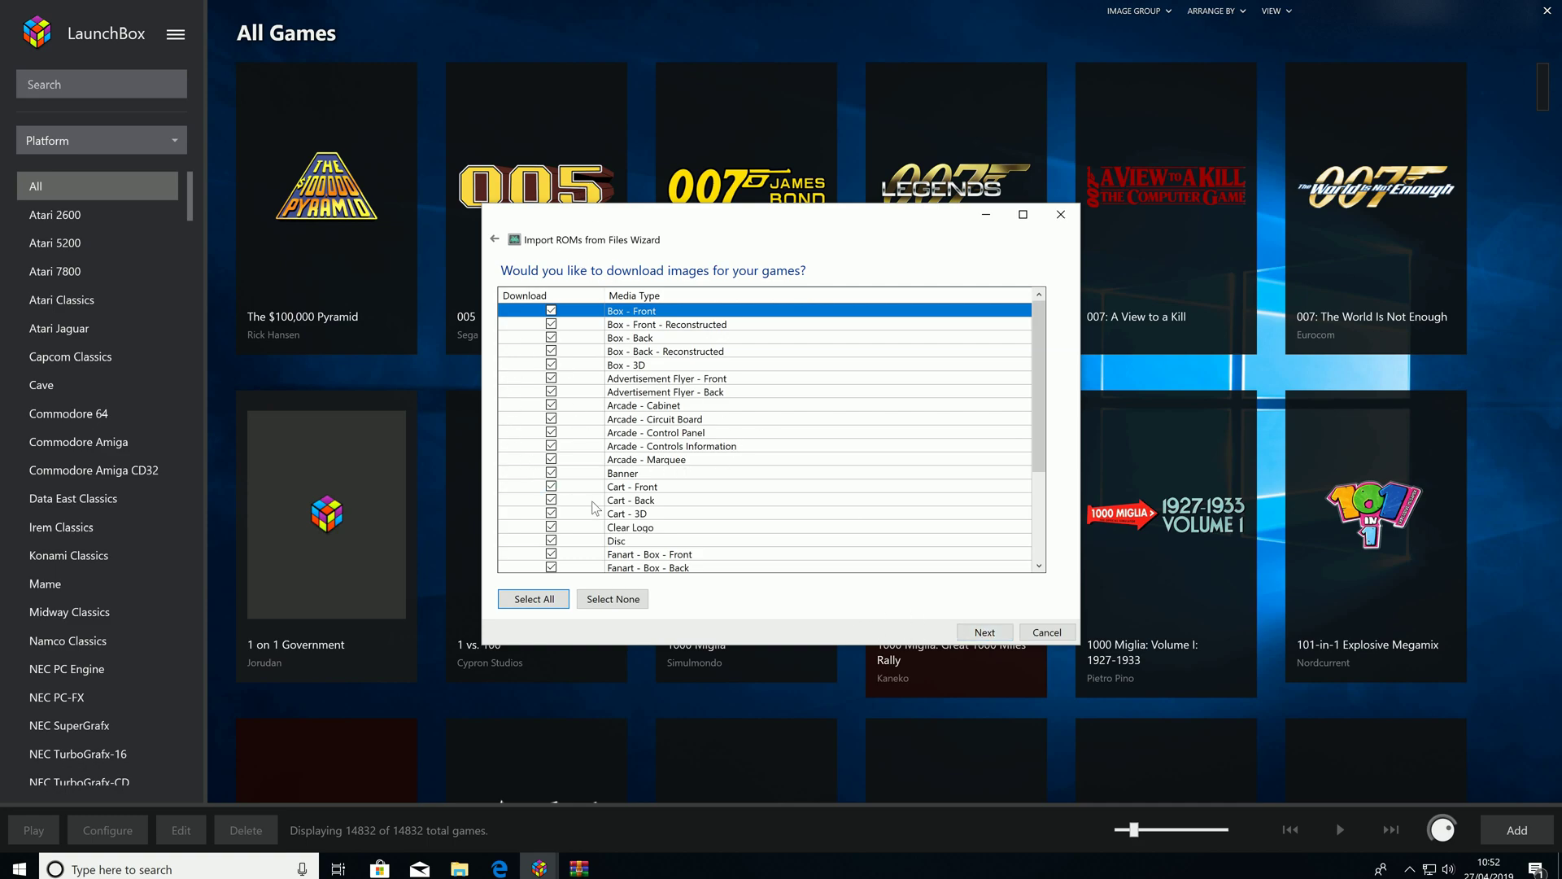
{"action": "left_click", "coordinate": [985, 633]}
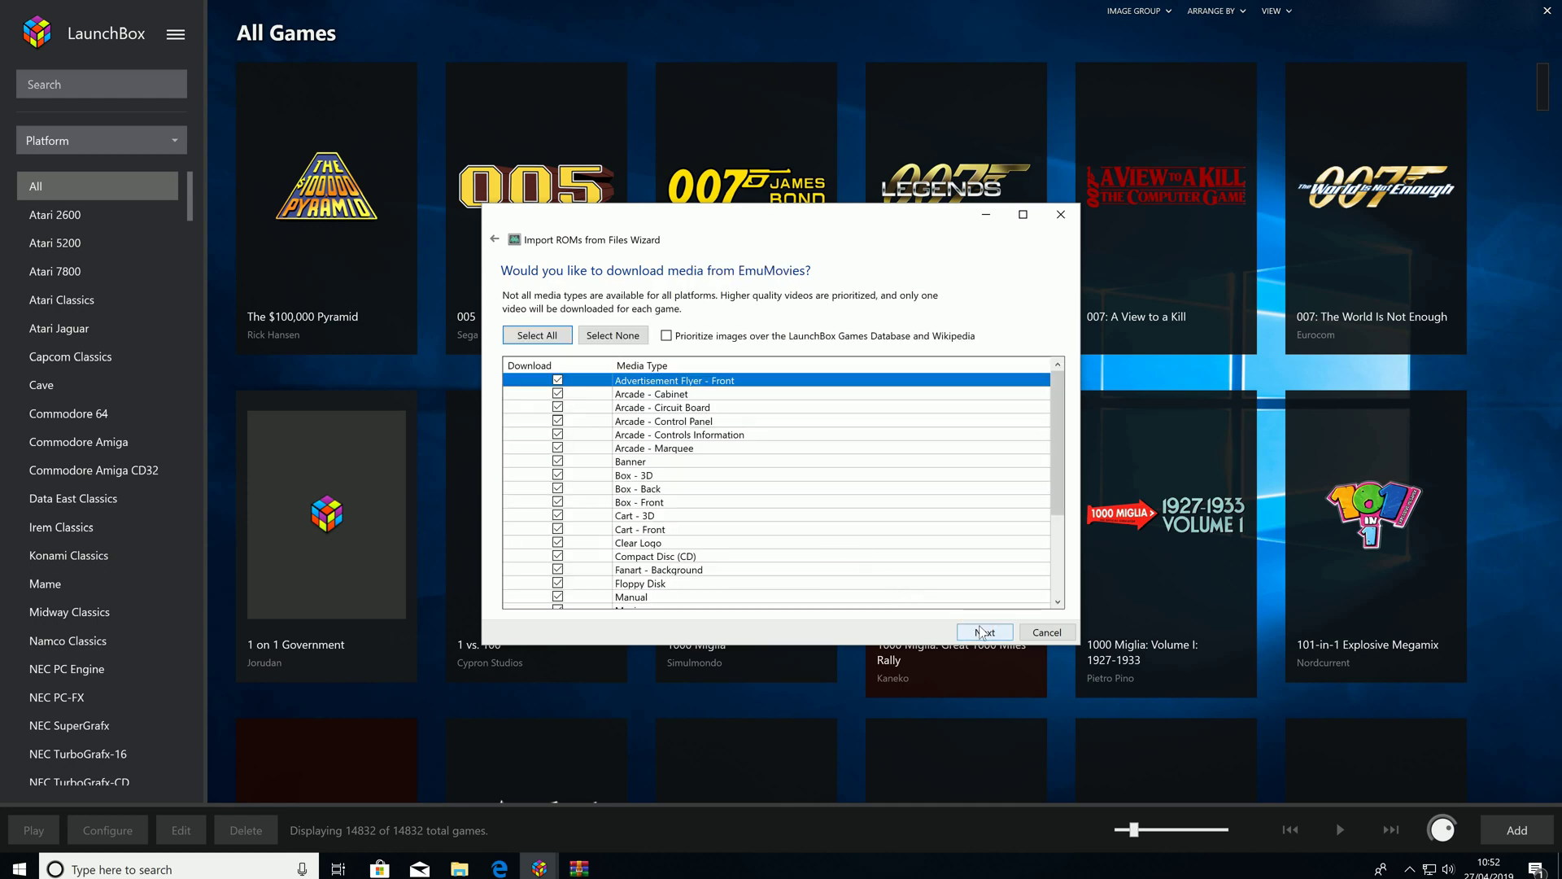
{"action": "left_click", "coordinate": [983, 633]}
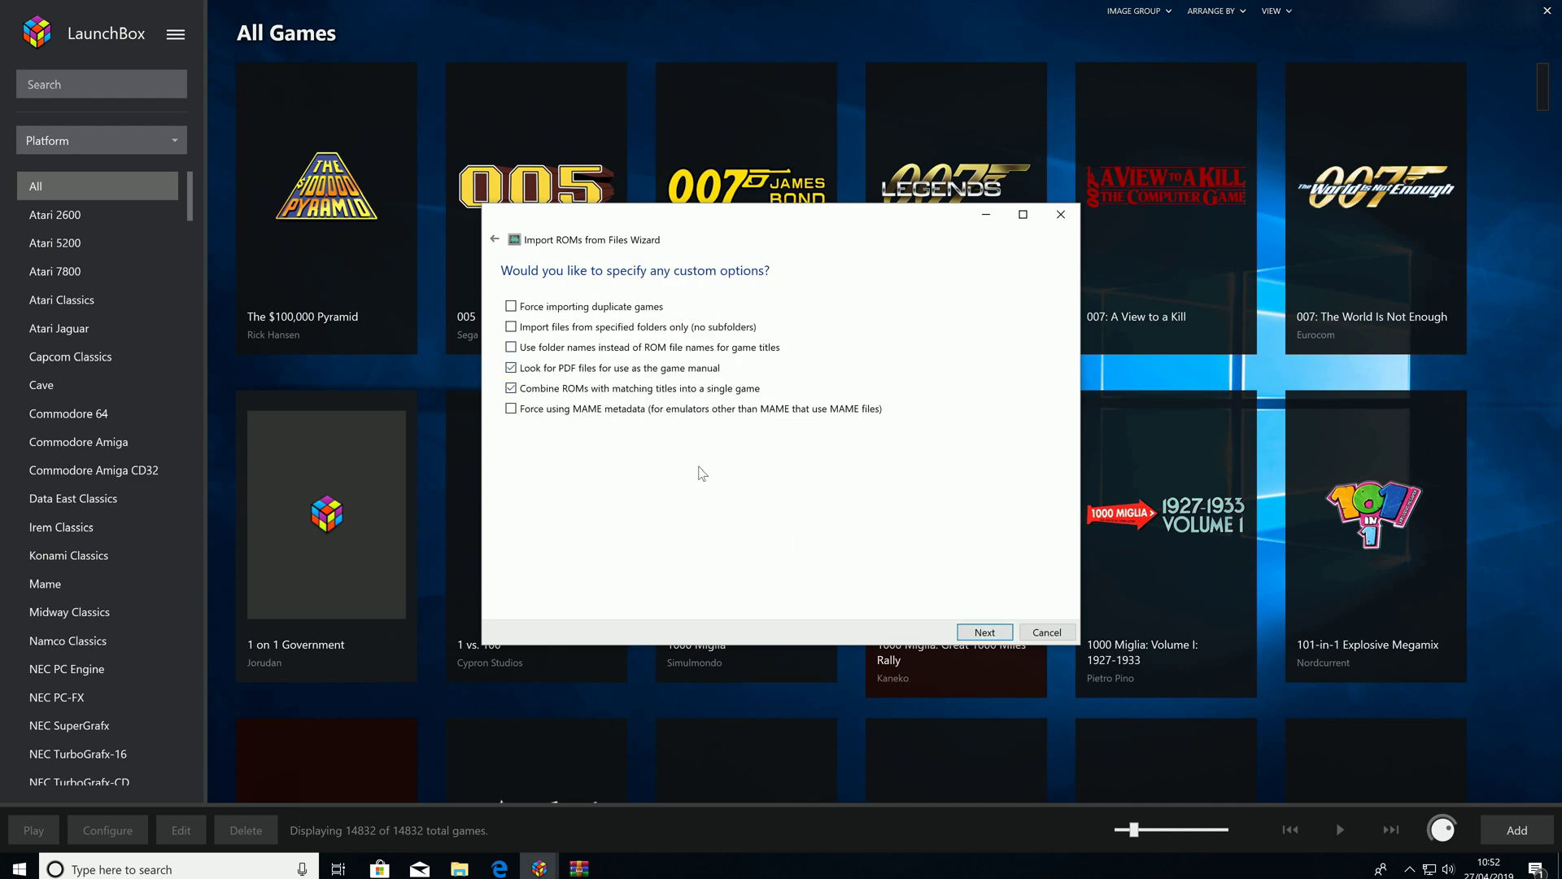
{"action": "left_click", "coordinate": [967, 635]}
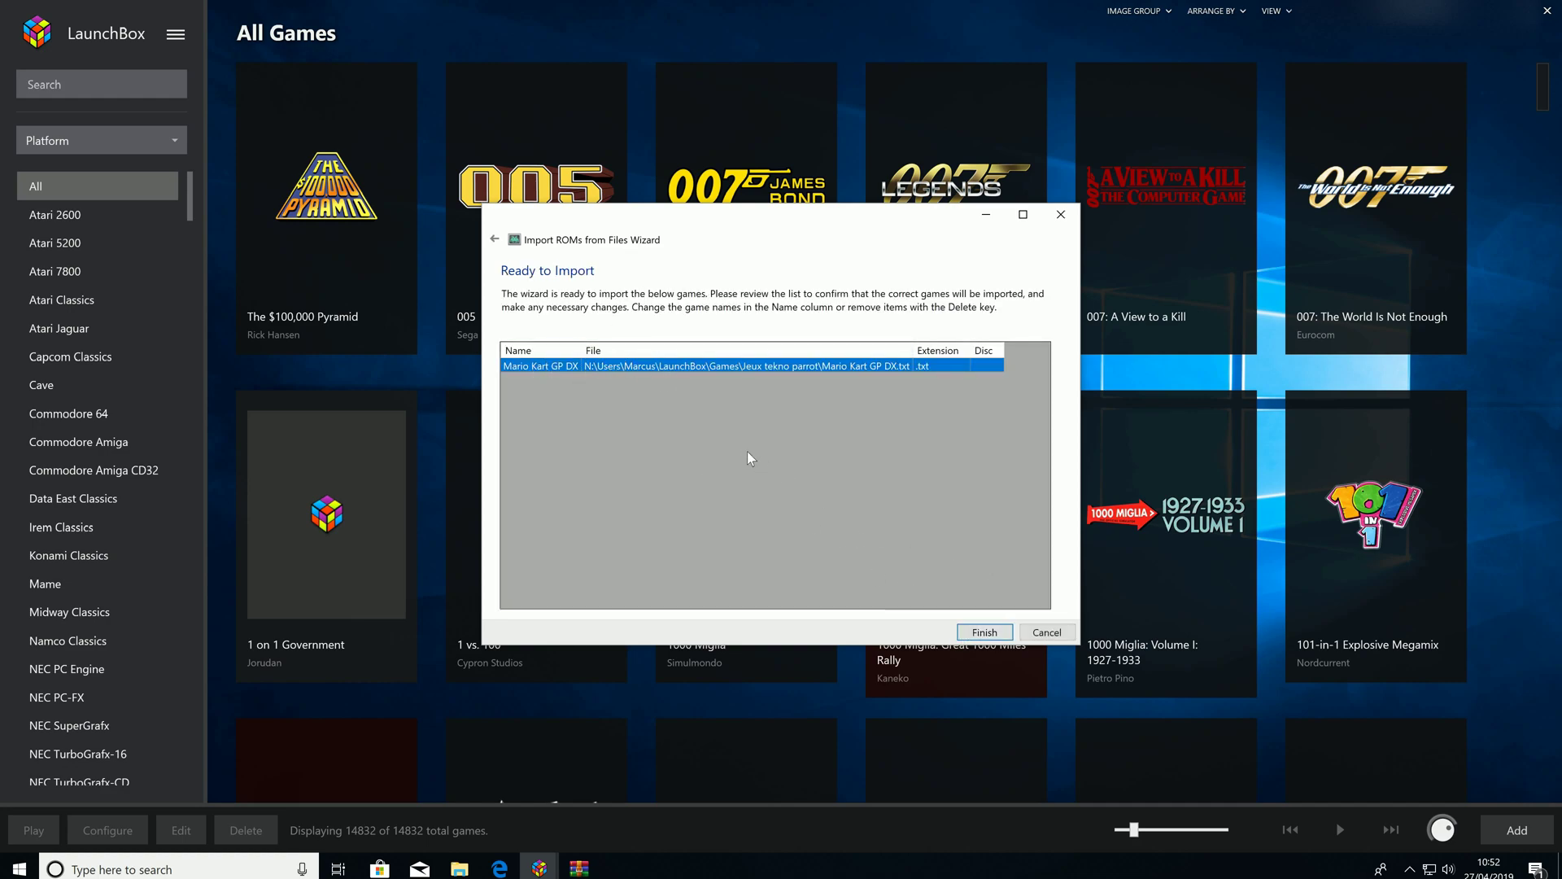
{"action": "left_click", "coordinate": [973, 630]}
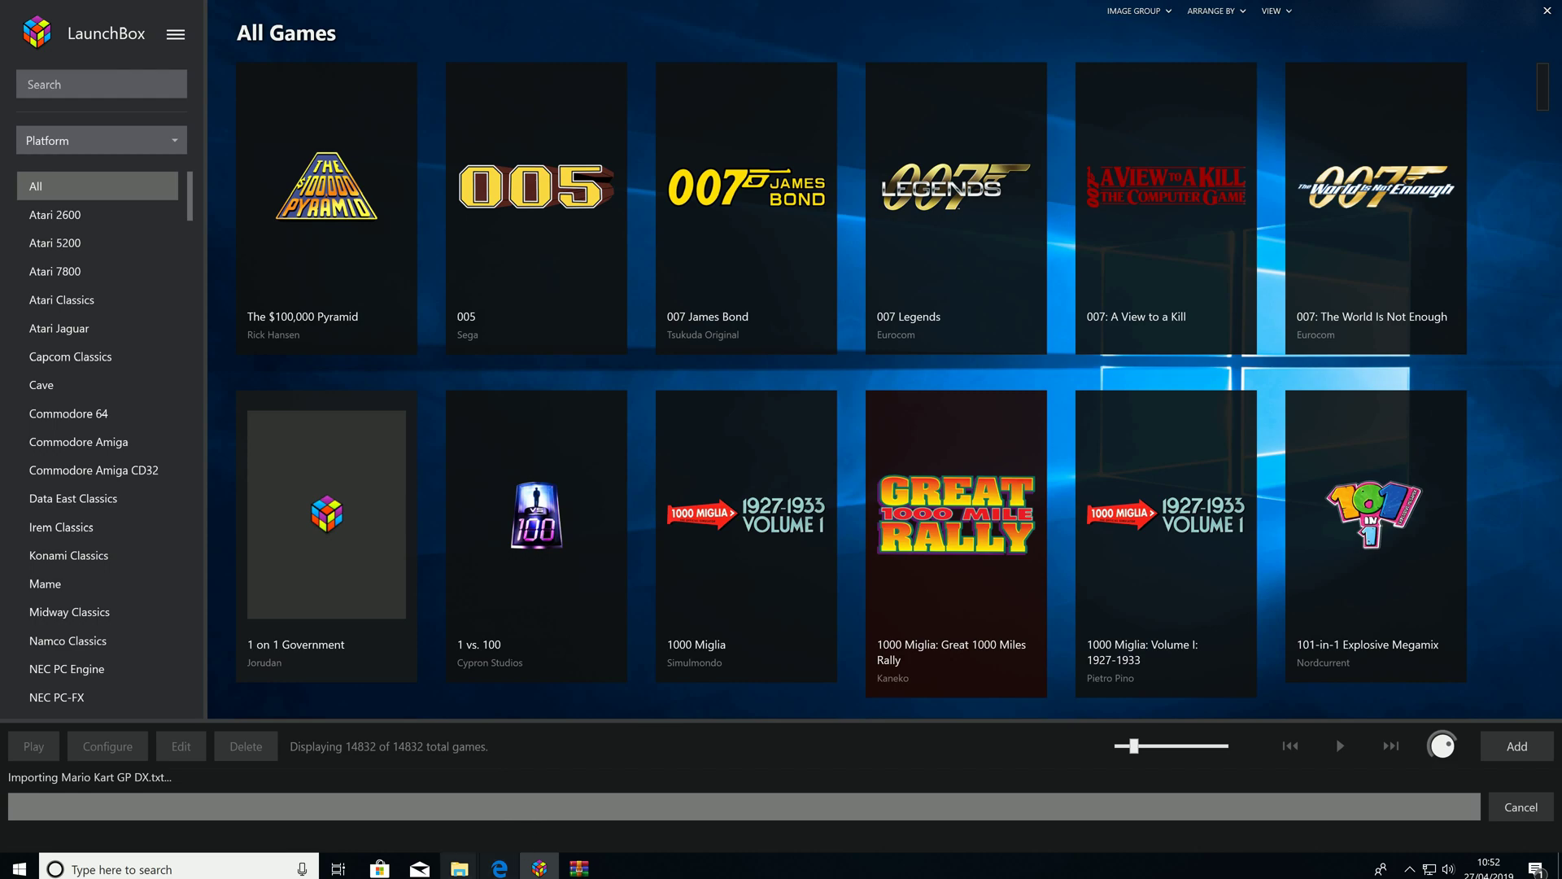
Check the game's profile file name in the UserProfiles folder of TeknoParrot_1.0.0.122, and return to LaunchBox
{"action": "mouse_move", "coordinate": [459, 868]}
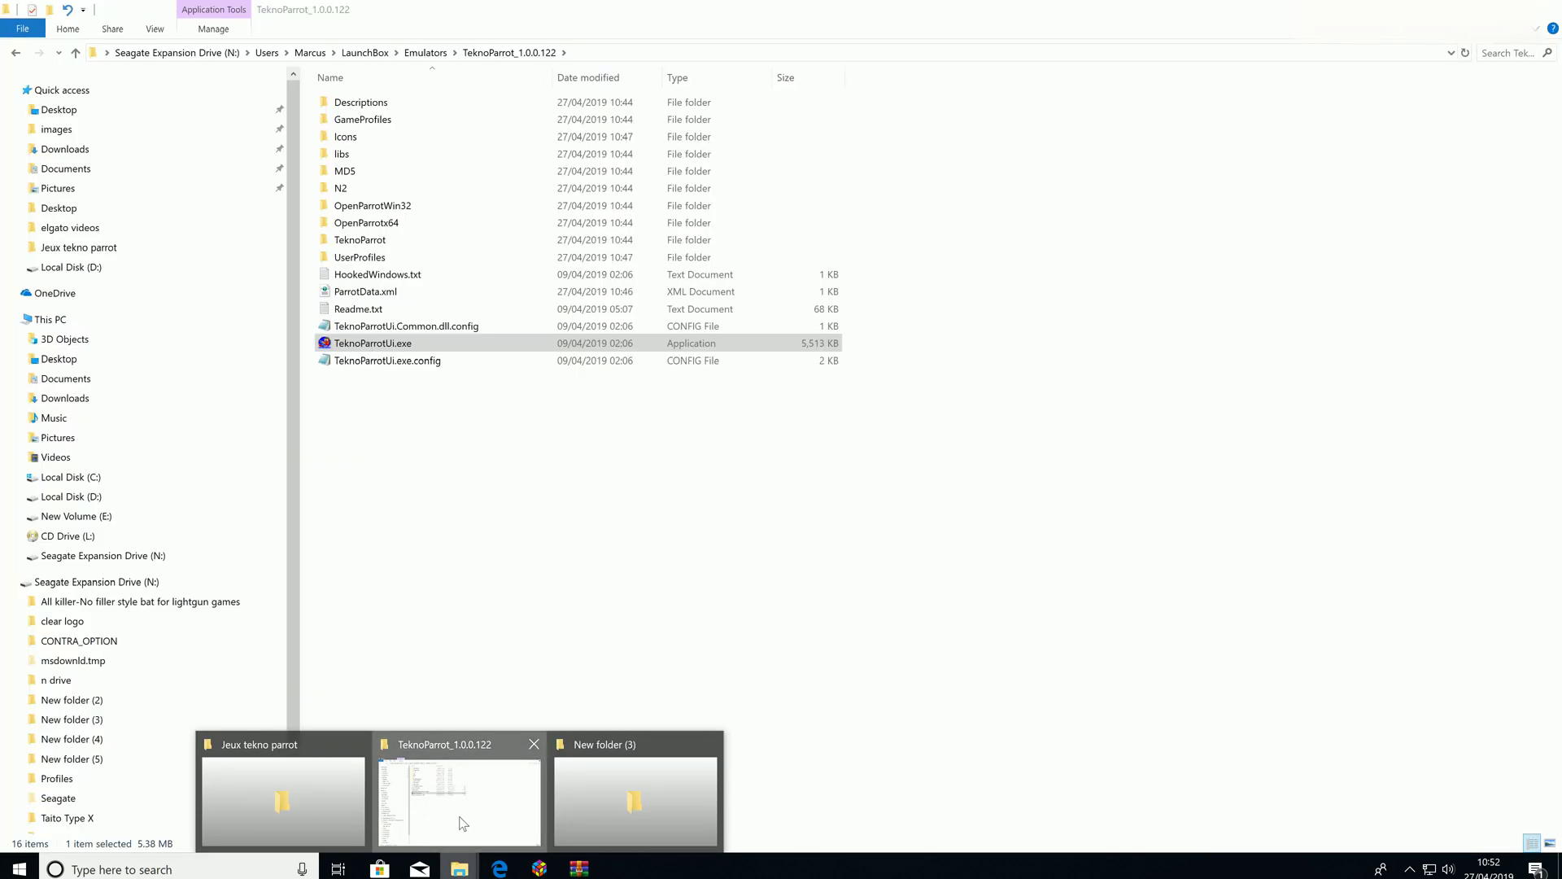
{"action": "left_click", "coordinate": [459, 818]}
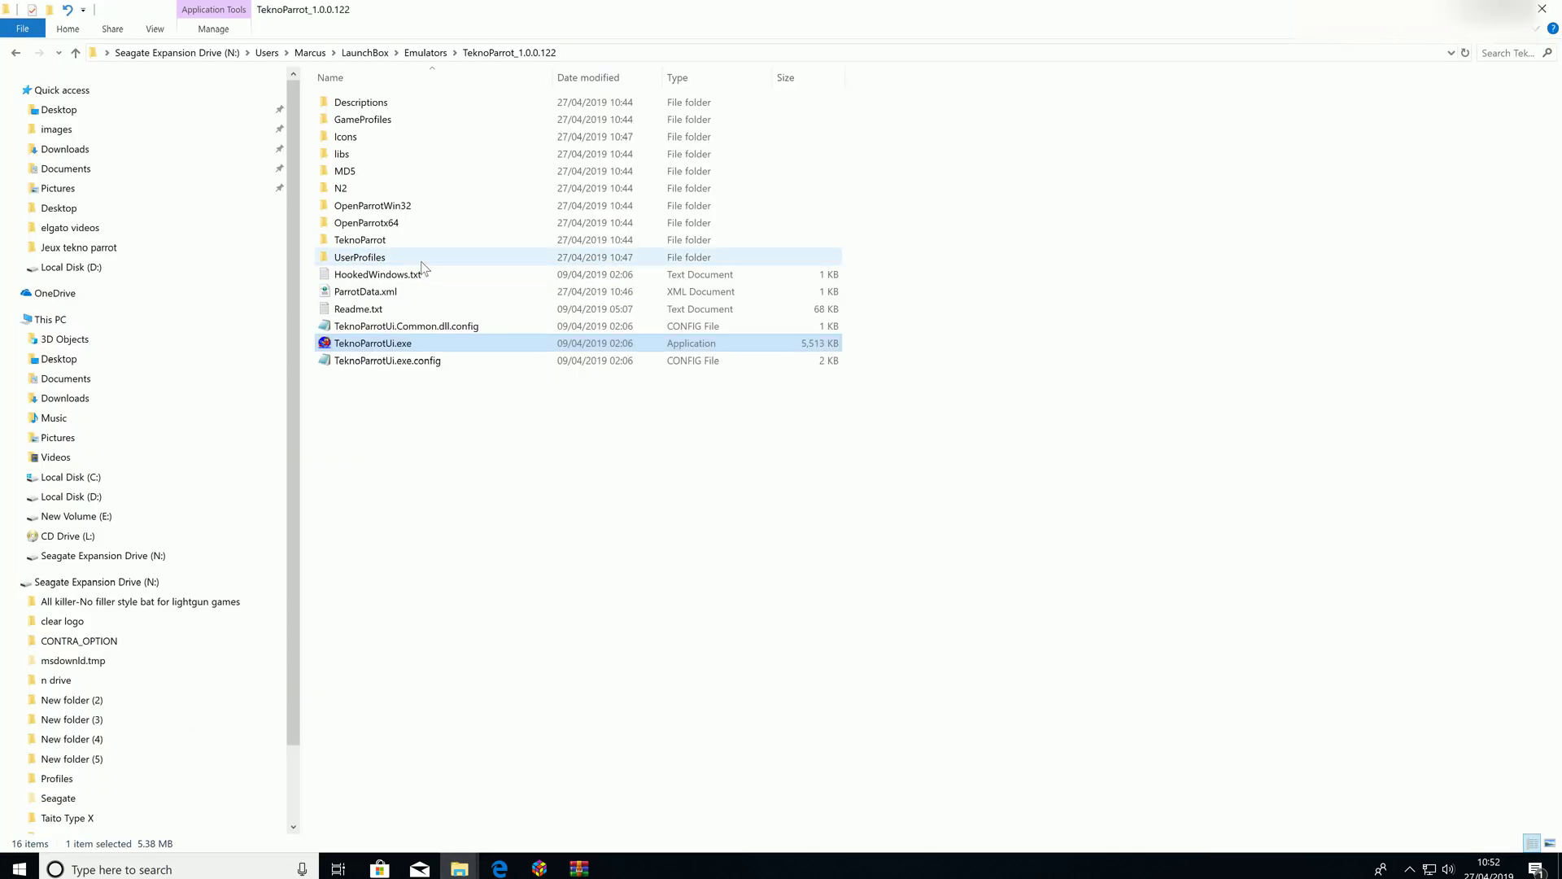
{"action": "double_click", "coordinate": [379, 257]}
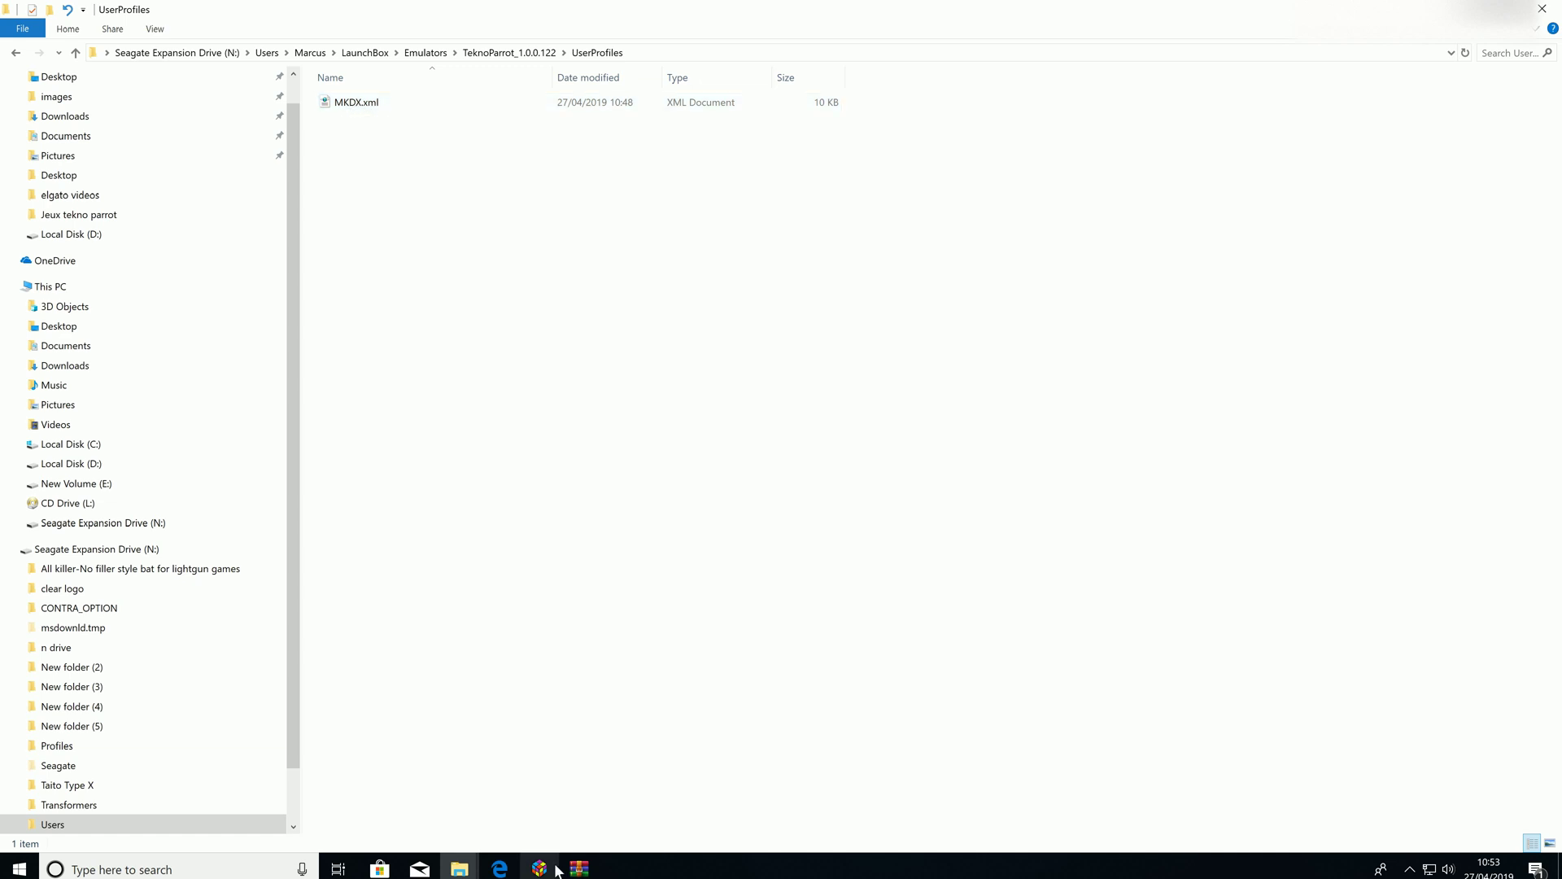
{"action": "left_click", "coordinate": [537, 869]}
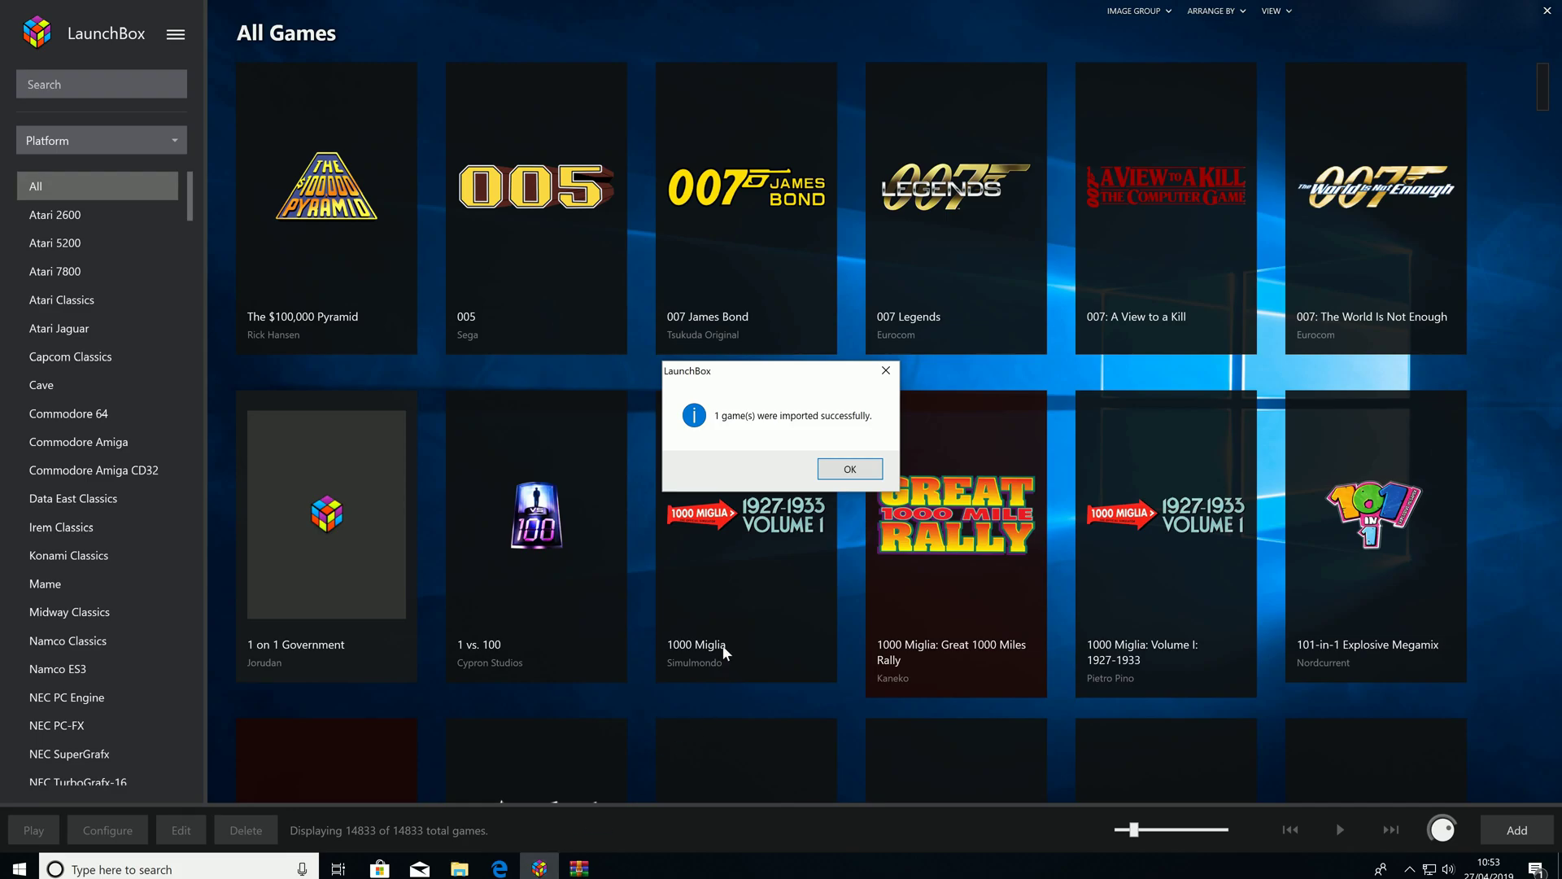
Close the import confirmation and launch Mario Kart GP DX from the Namco ES3 platform
{"action": "left_click", "coordinate": [846, 470]}
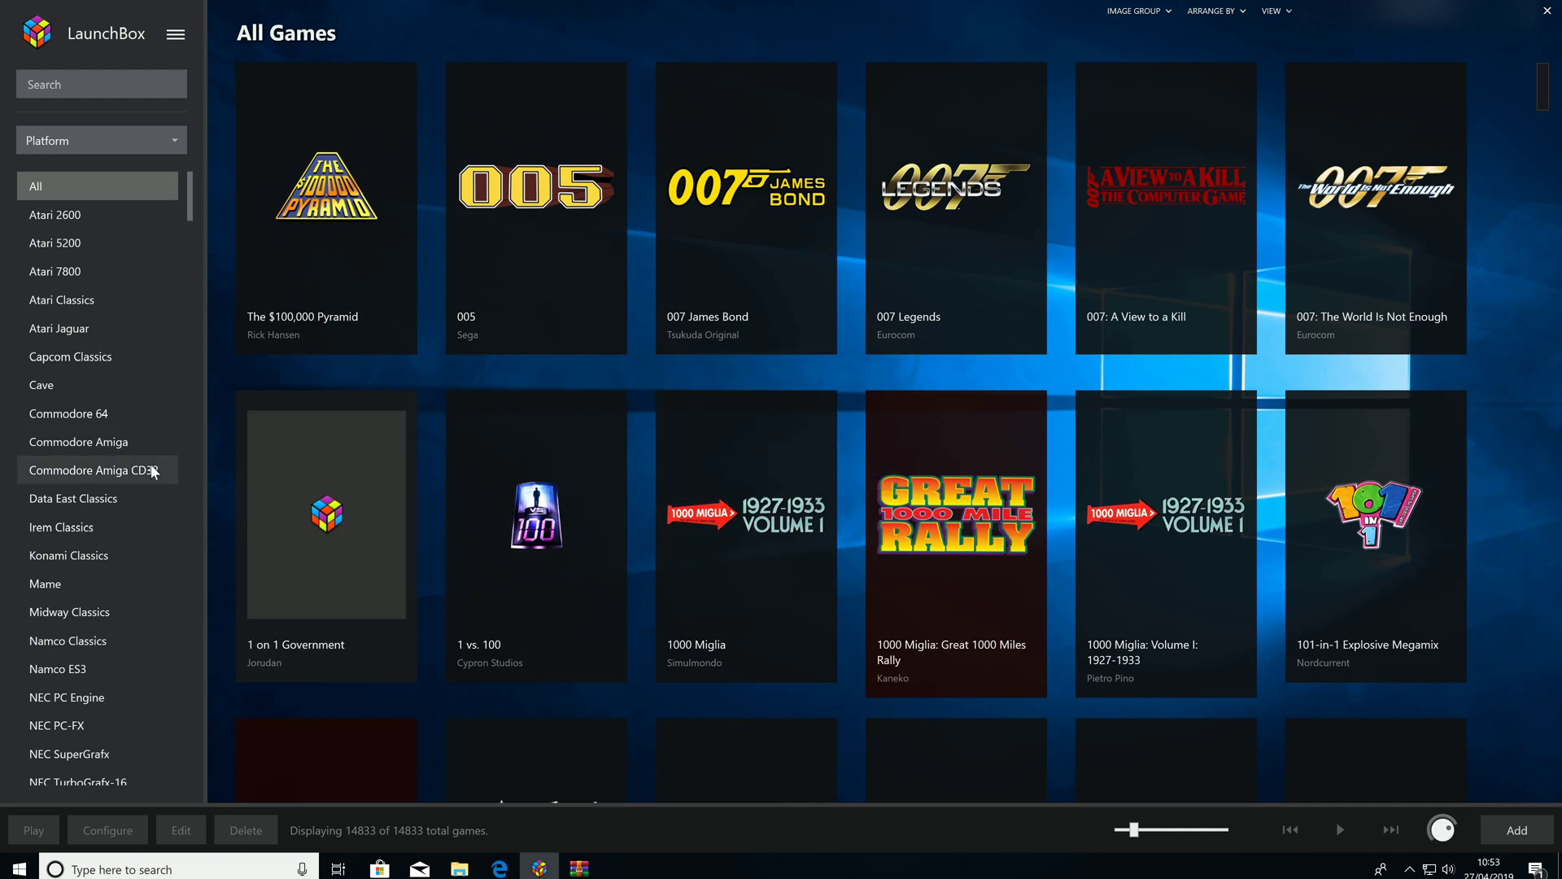
{"action": "left_click", "coordinate": [79, 676]}
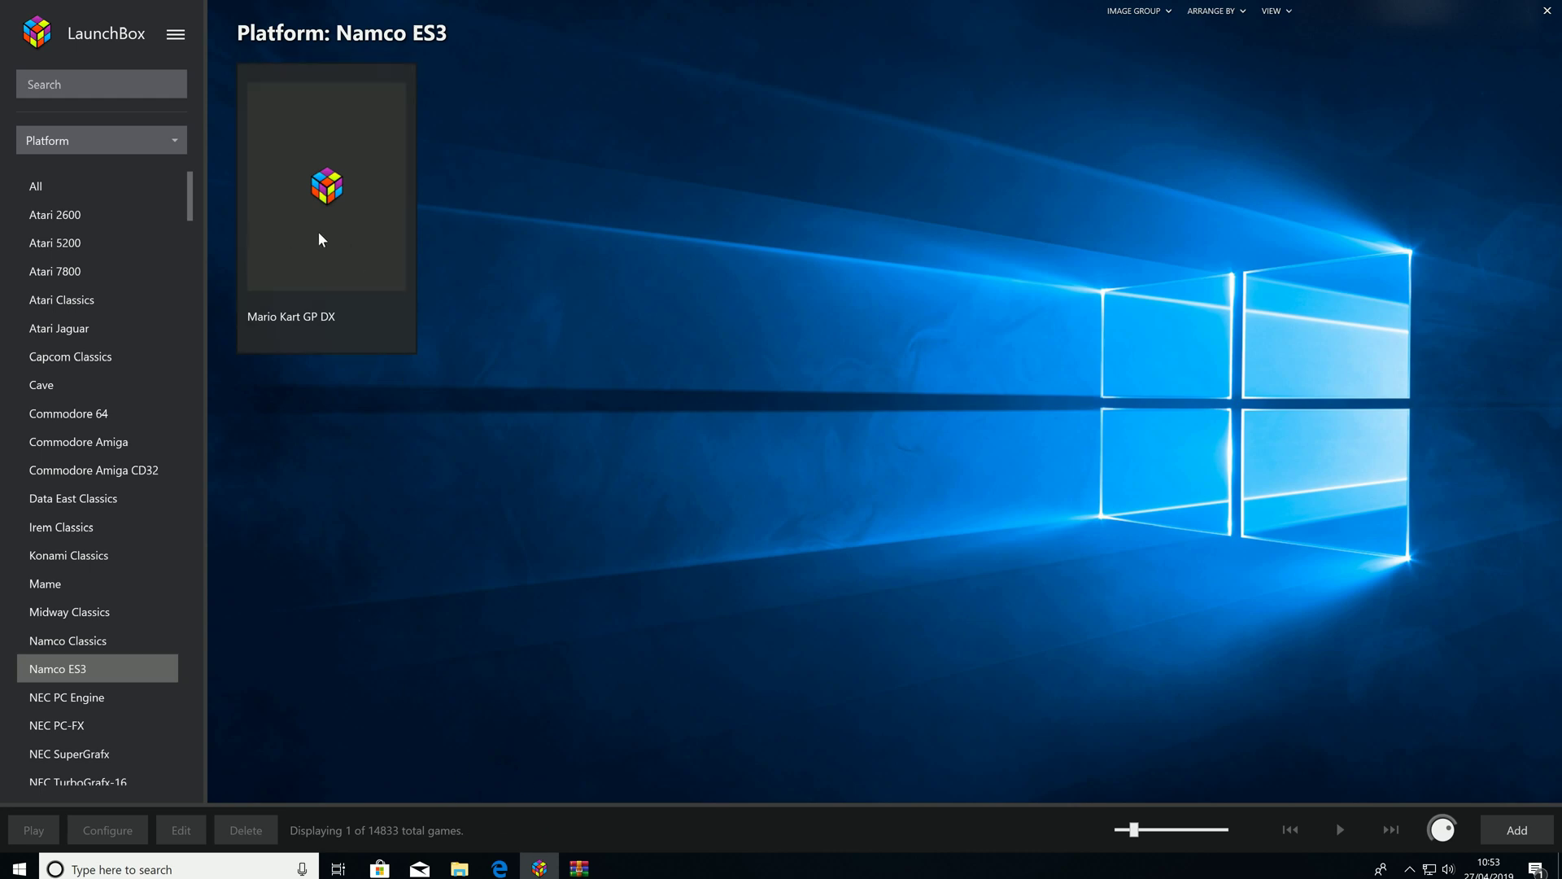
{"action": "double_click", "coordinate": [320, 239]}
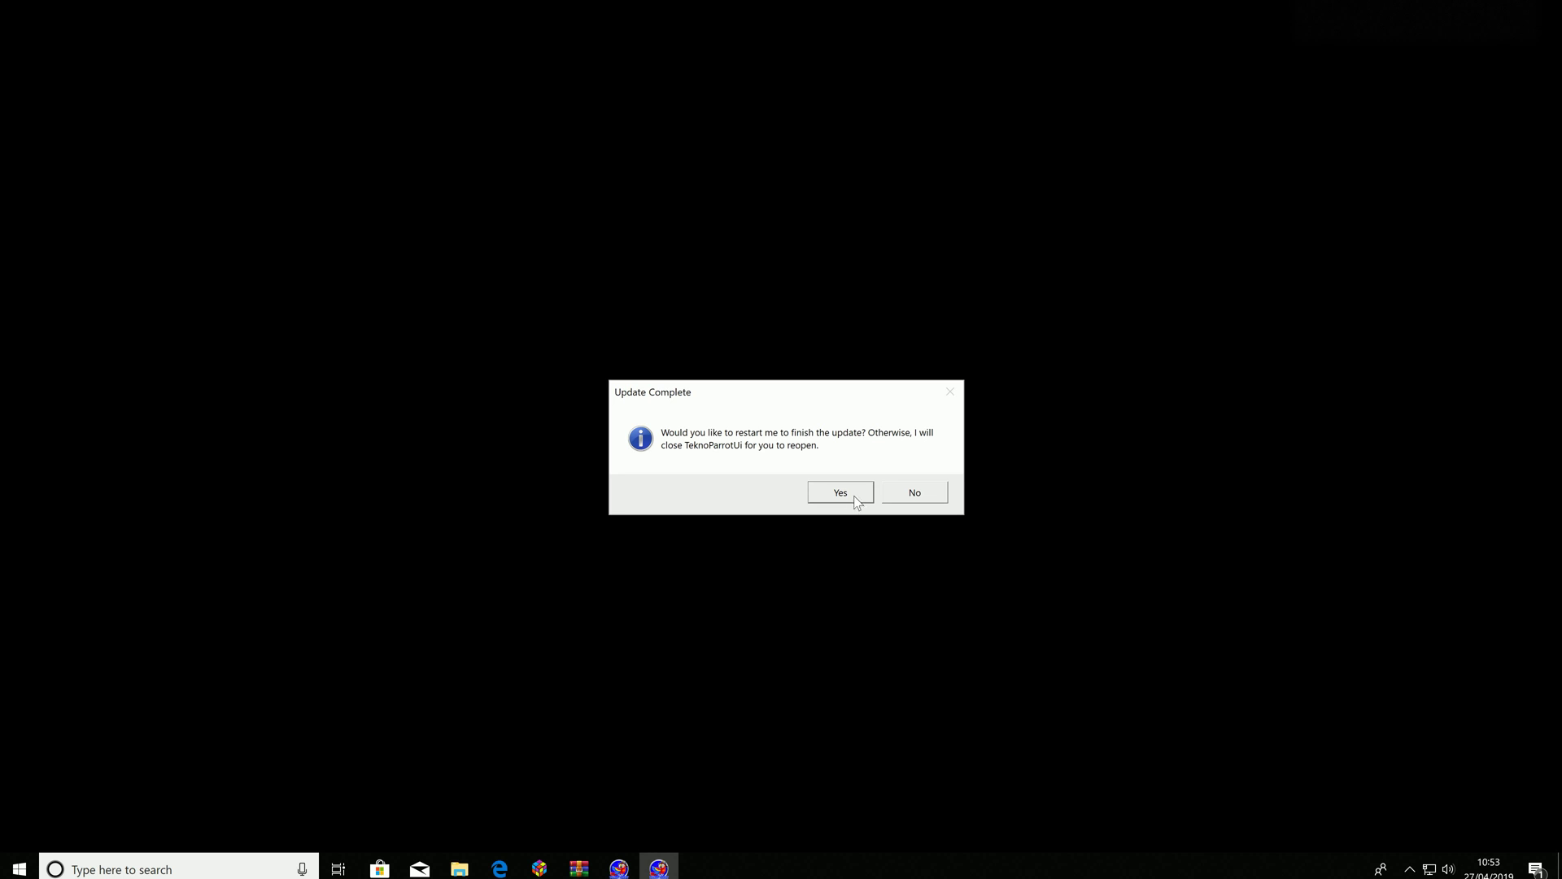
Restart TeknoParrot to finish its update, install the pending component updates including OpenSegaAPI and OpenParrotx64, and exit TeknoParrot
{"action": "left_click", "coordinate": [855, 496]}
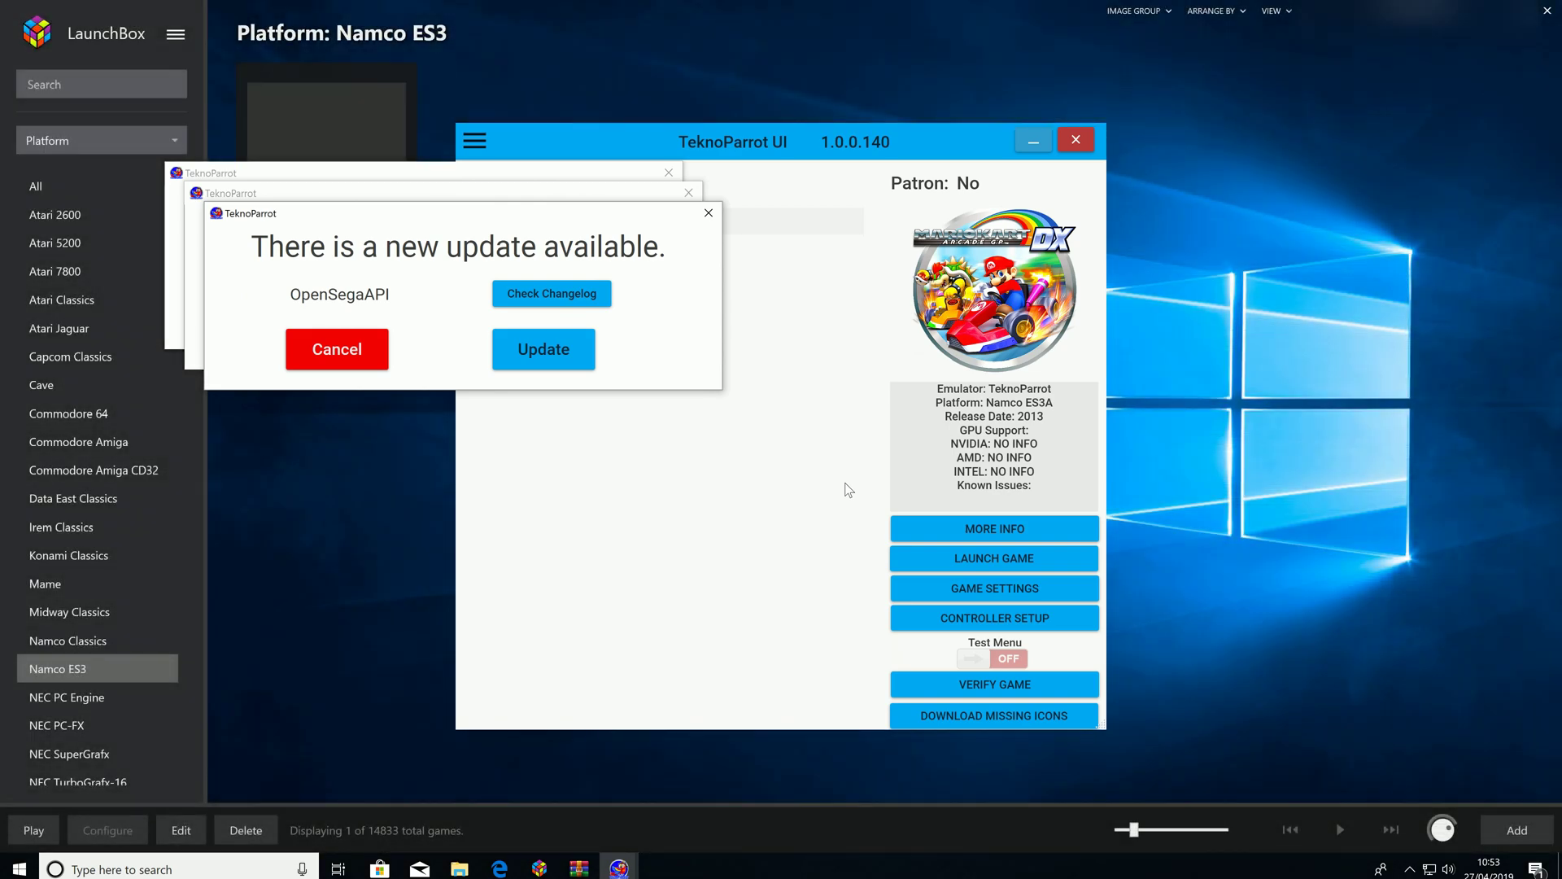
{"action": "left_click", "coordinate": [566, 356]}
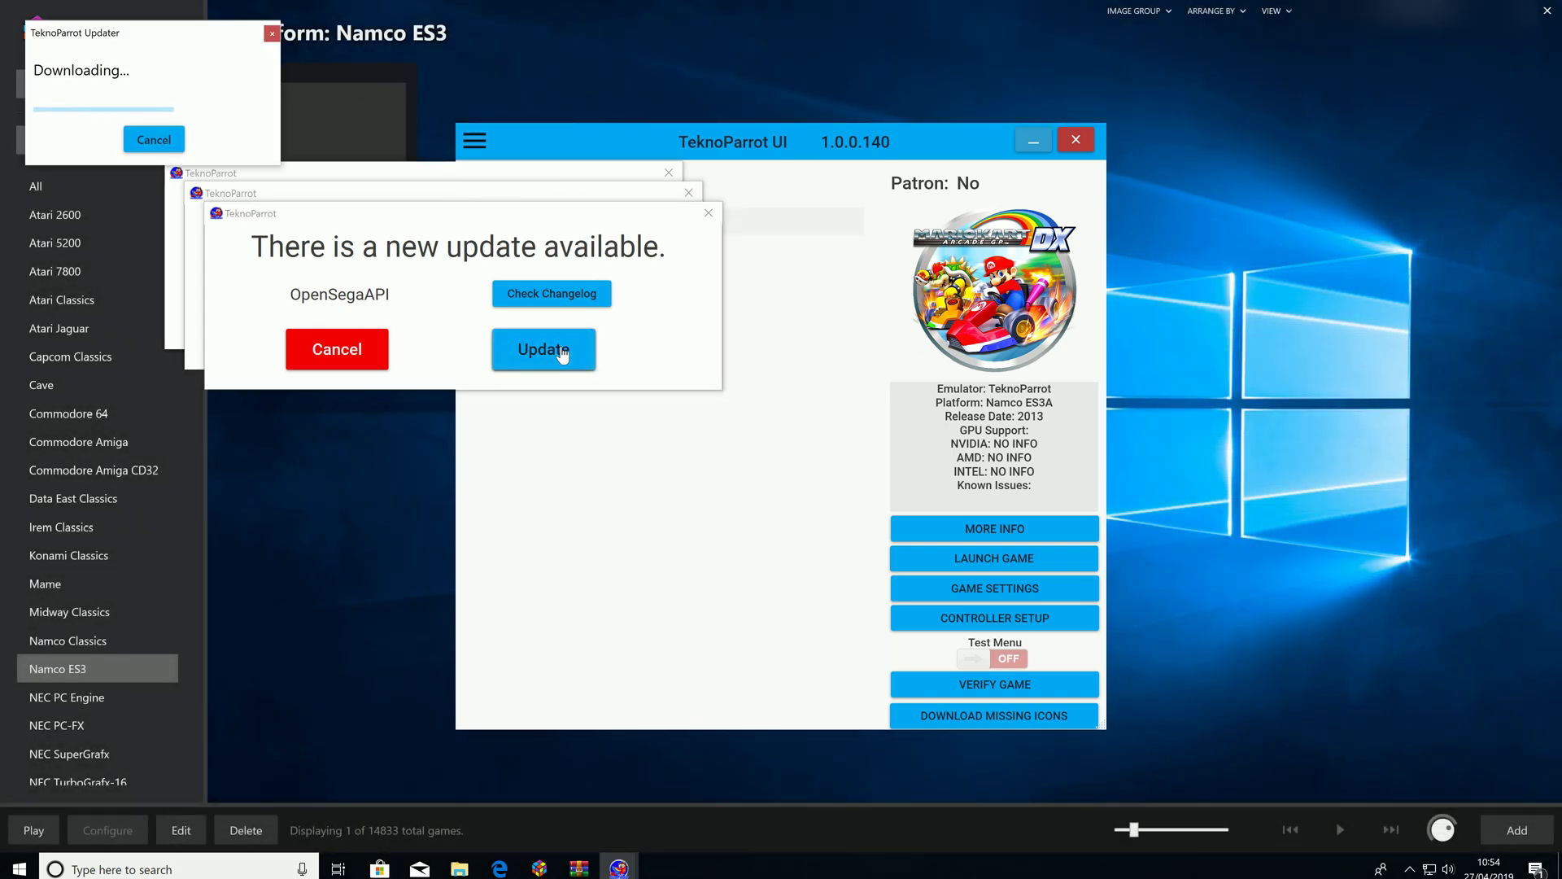
{"action": "left_click", "coordinate": [554, 353]}
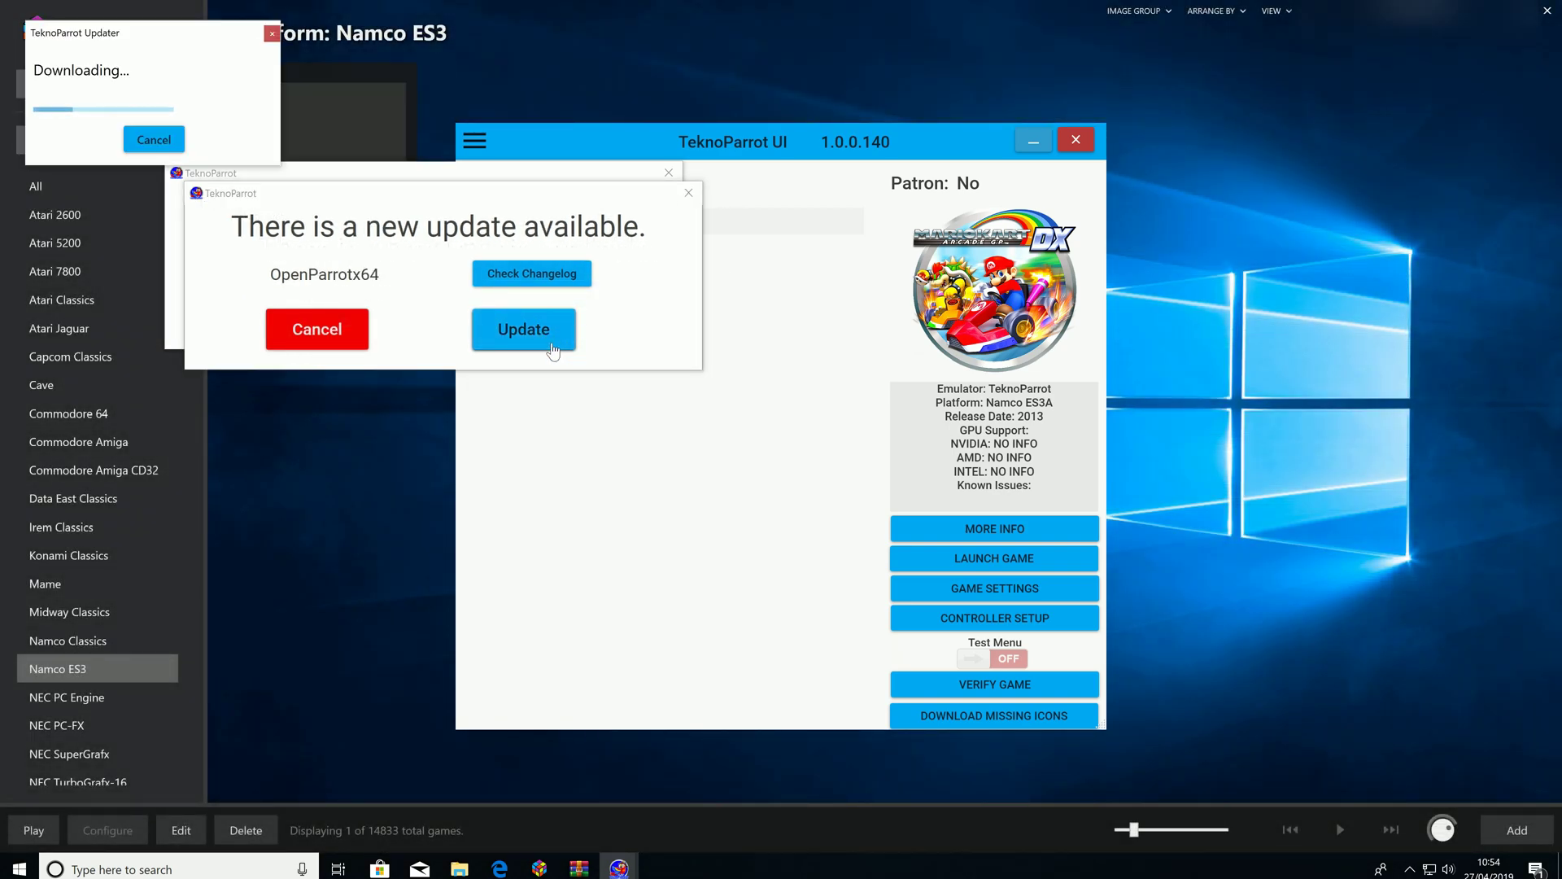
{"action": "left_click", "coordinate": [525, 320]}
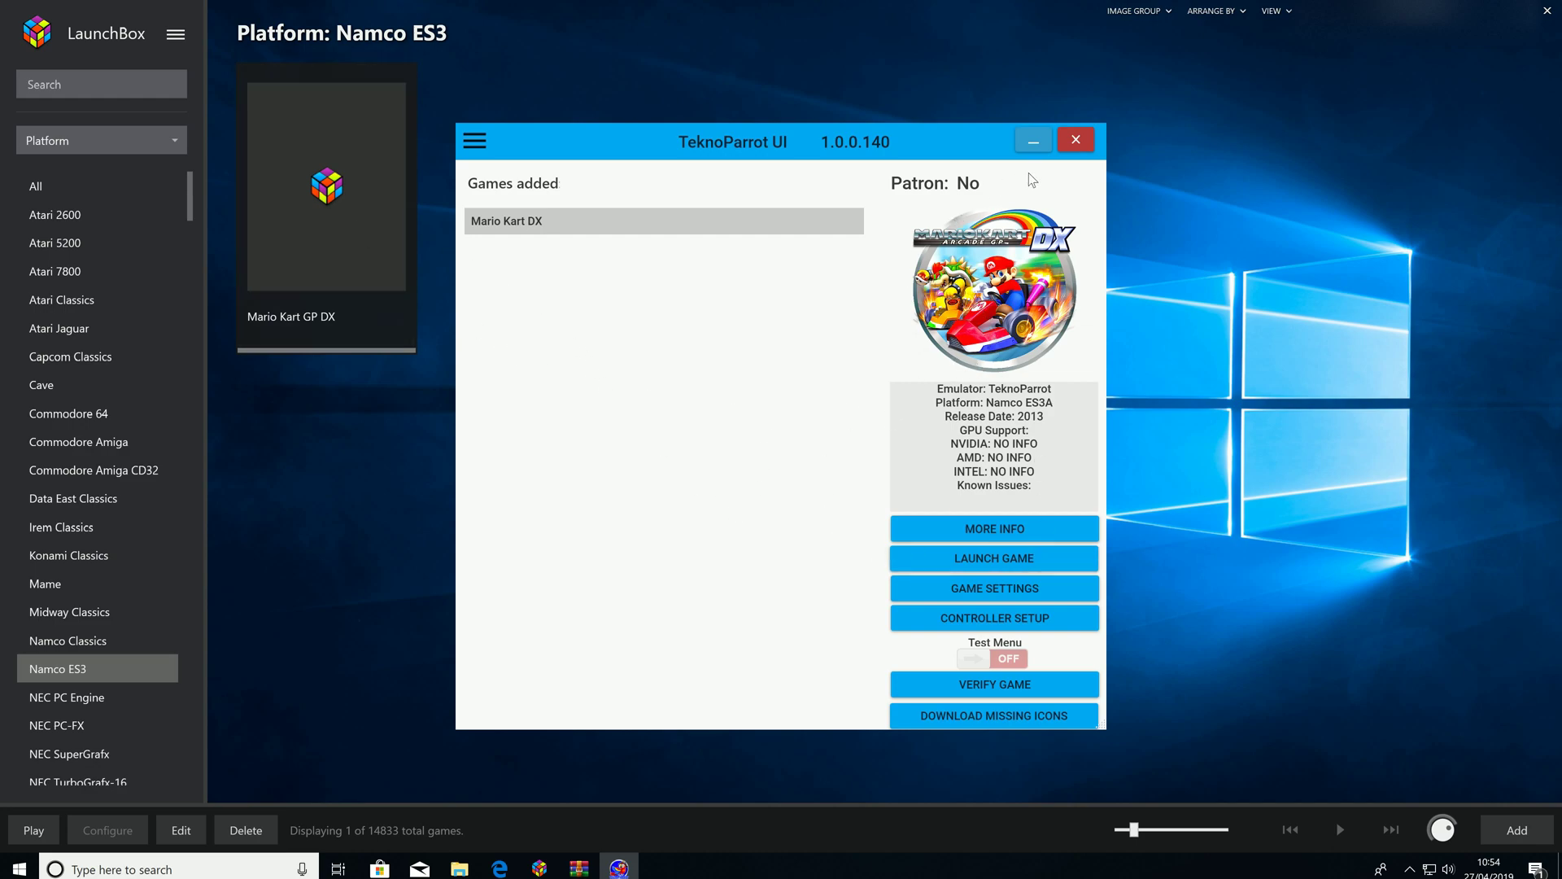
{"action": "left_click", "coordinate": [1075, 144]}
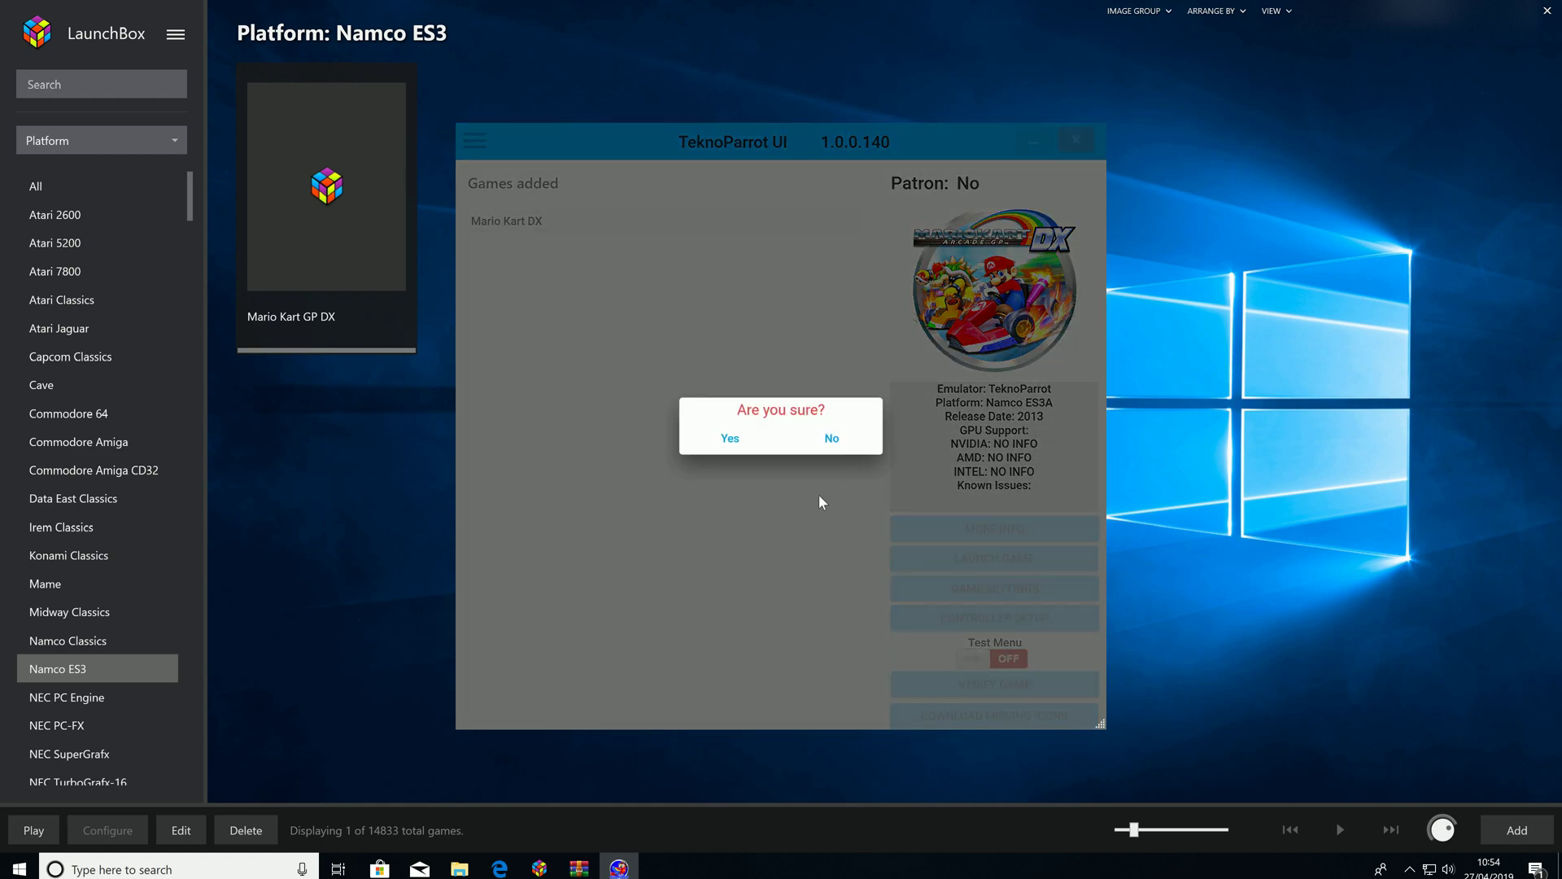
{"action": "left_click", "coordinate": [732, 442]}
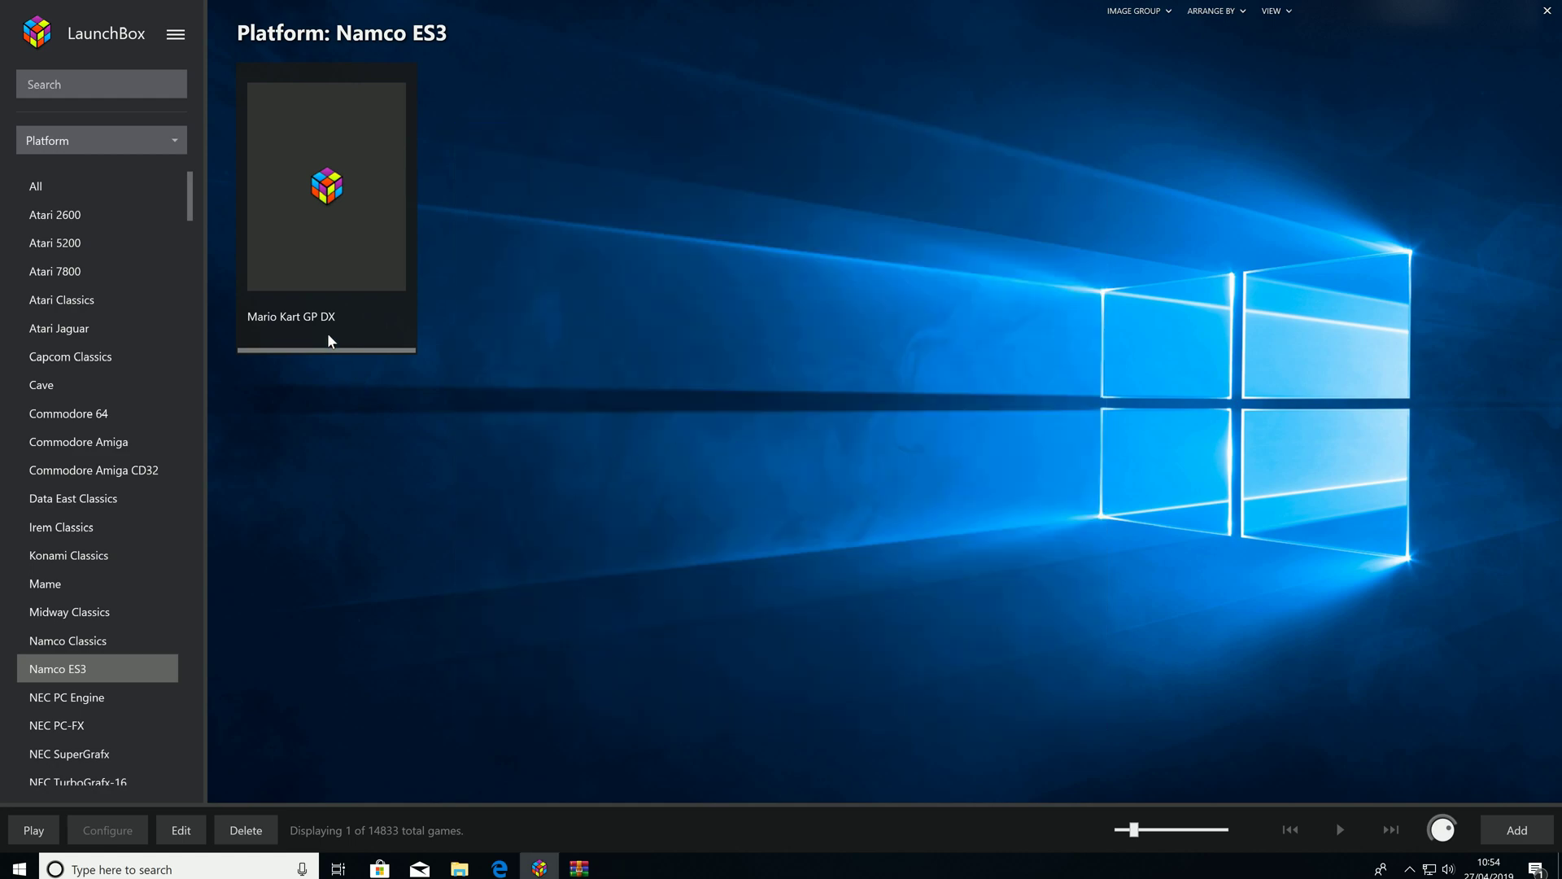
Open Mario Kart GP DX for editing and enable custom command-line parameters in its emulation settings, starting with --profile=
{"action": "right_click", "coordinate": [306, 238]}
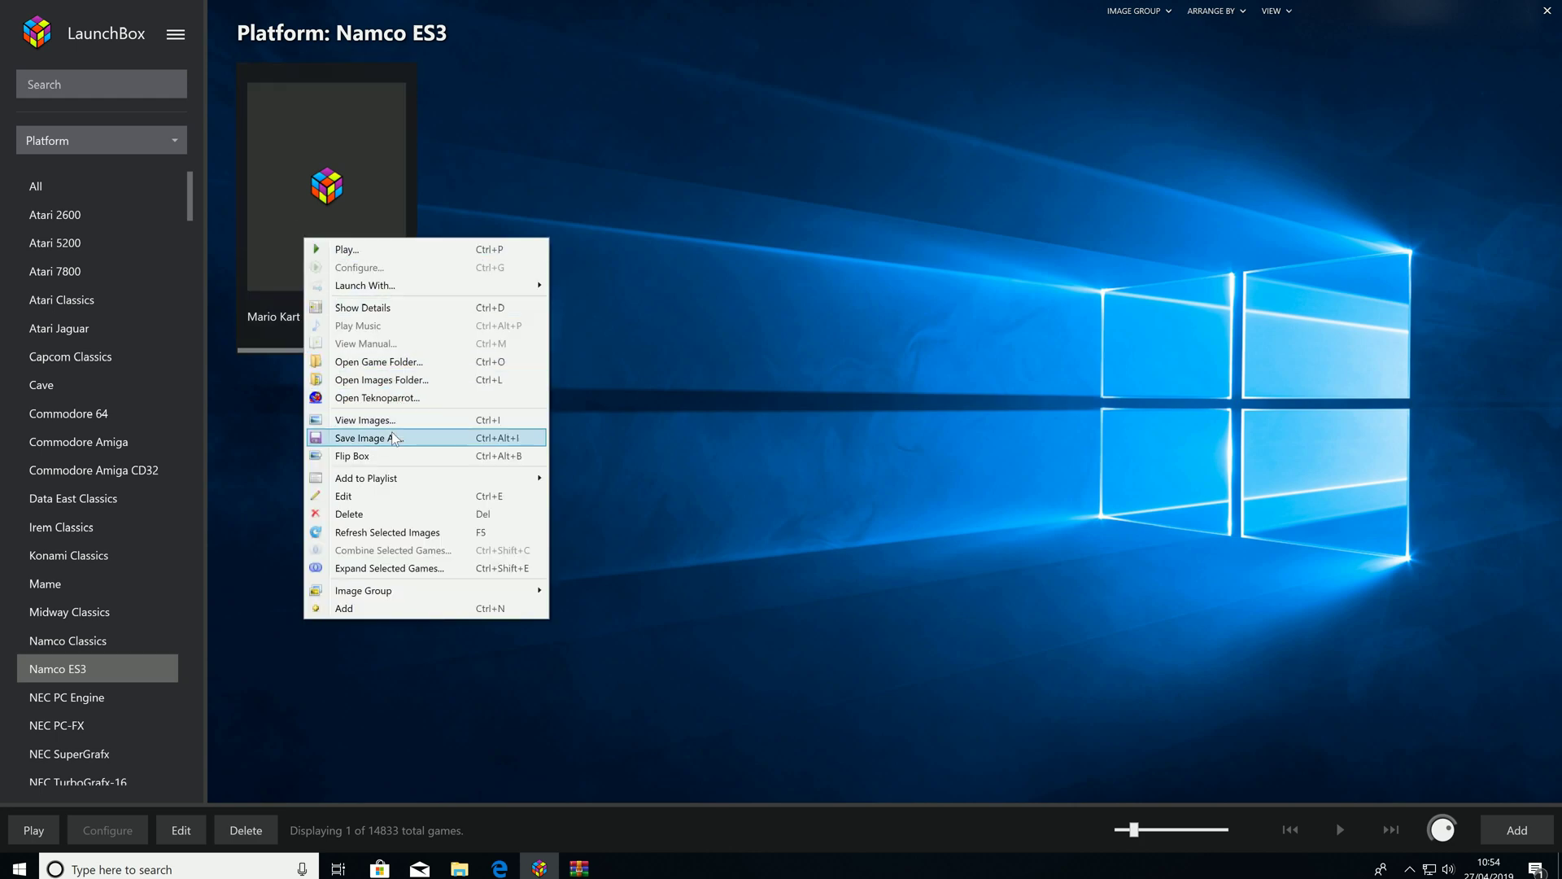
{"action": "left_click", "coordinate": [365, 497]}
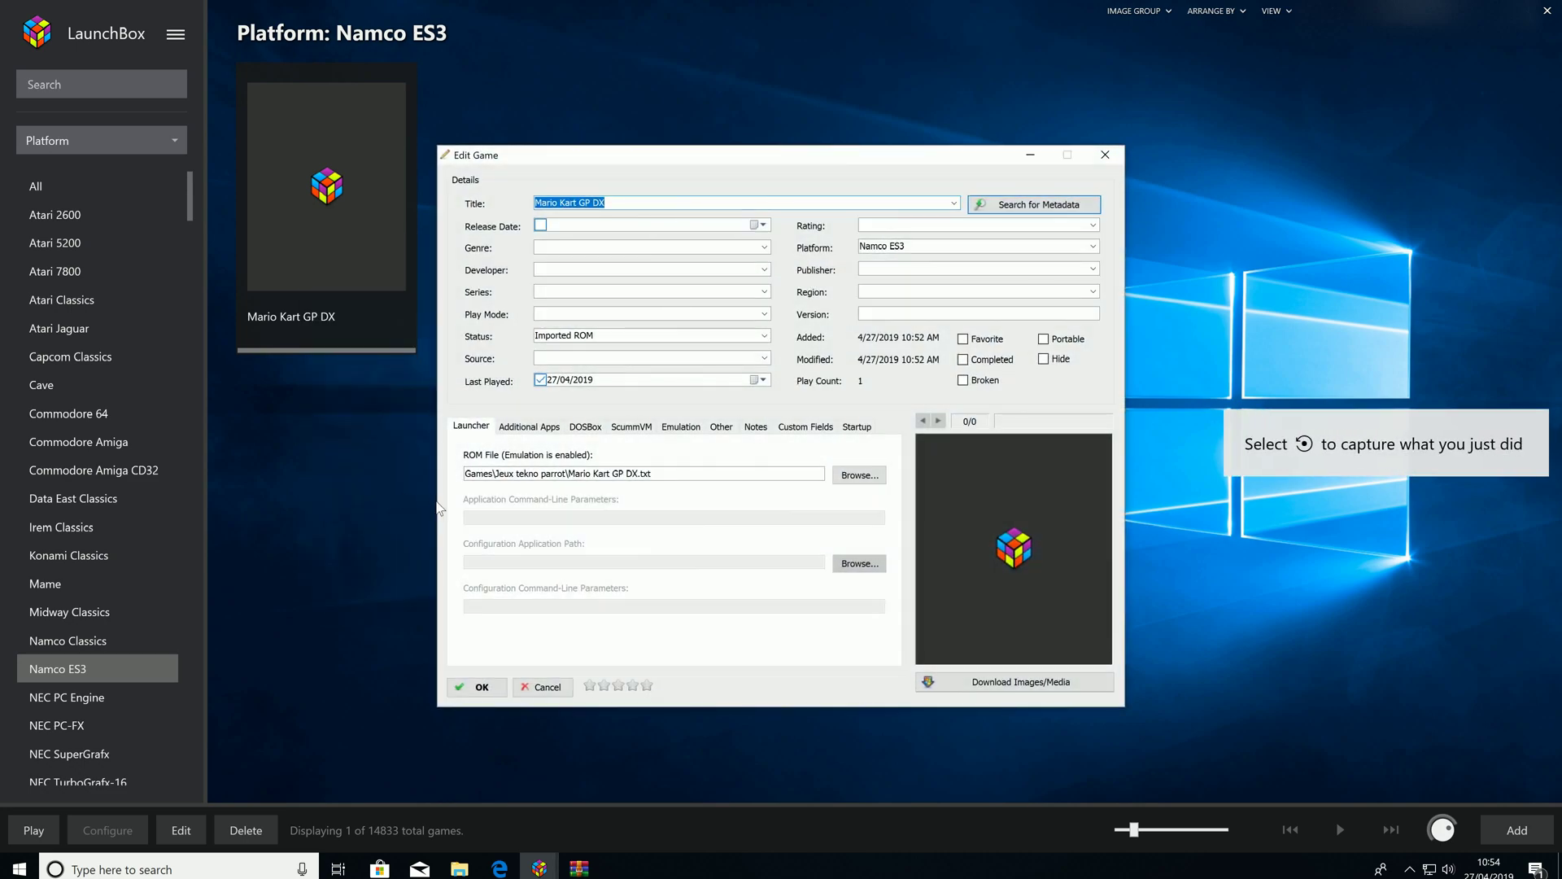
{"action": "left_click", "coordinate": [679, 429]}
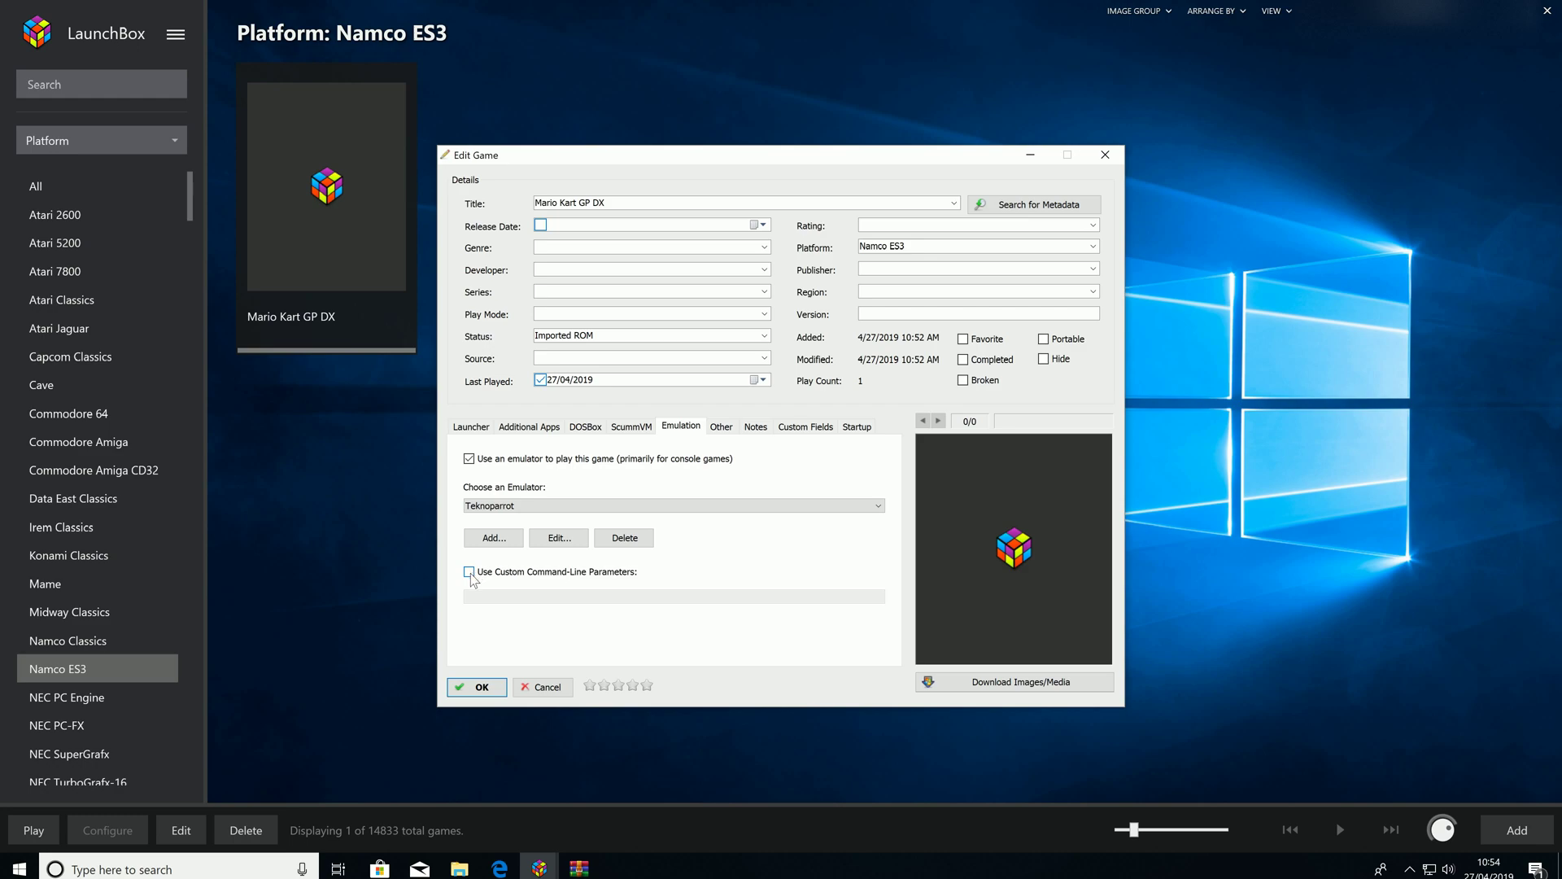
{"action": "left_click", "coordinate": [470, 573]}
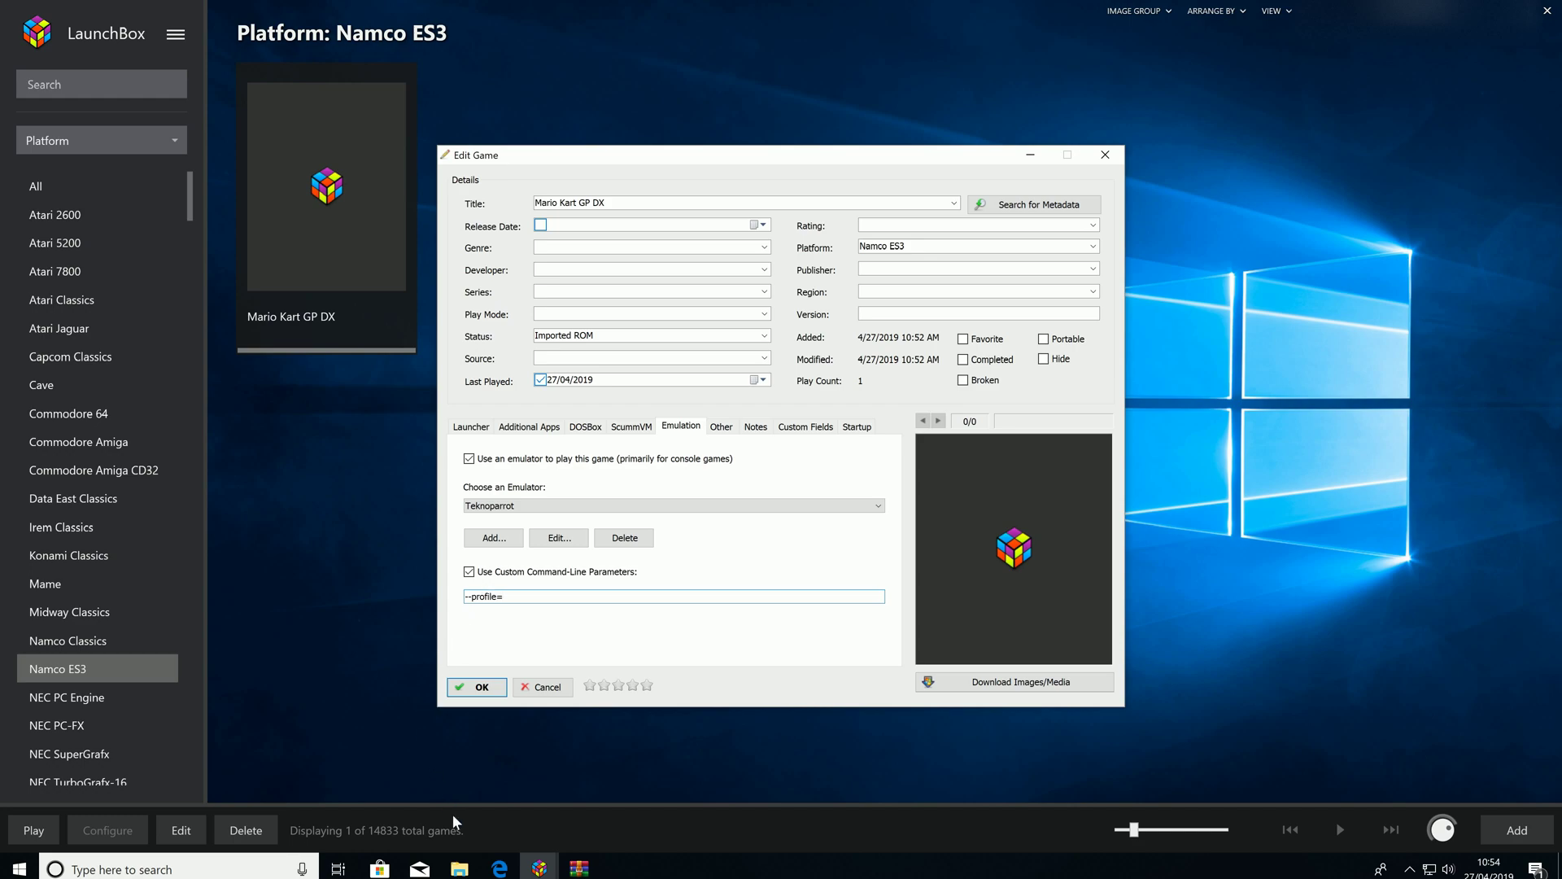
Copy the full file name MKDX.xml from the UserProfiles folder in File Explorer, leaving the file's name as it is
{"action": "left_click", "coordinate": [460, 867]}
{"action": "left_click", "coordinate": [456, 846]}
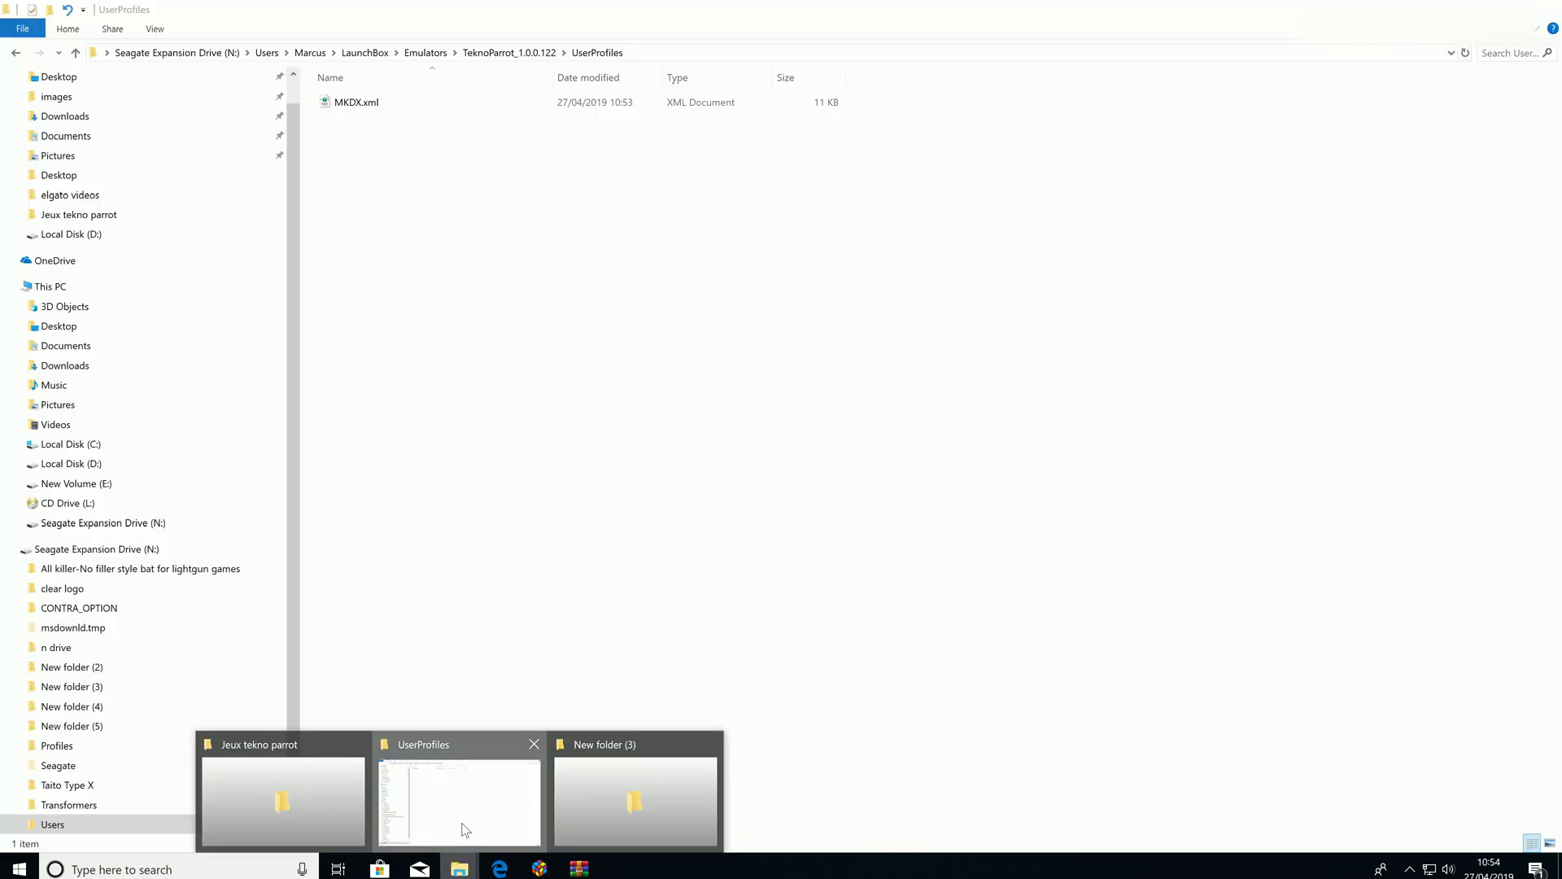
{"action": "right_click", "coordinate": [368, 104]}
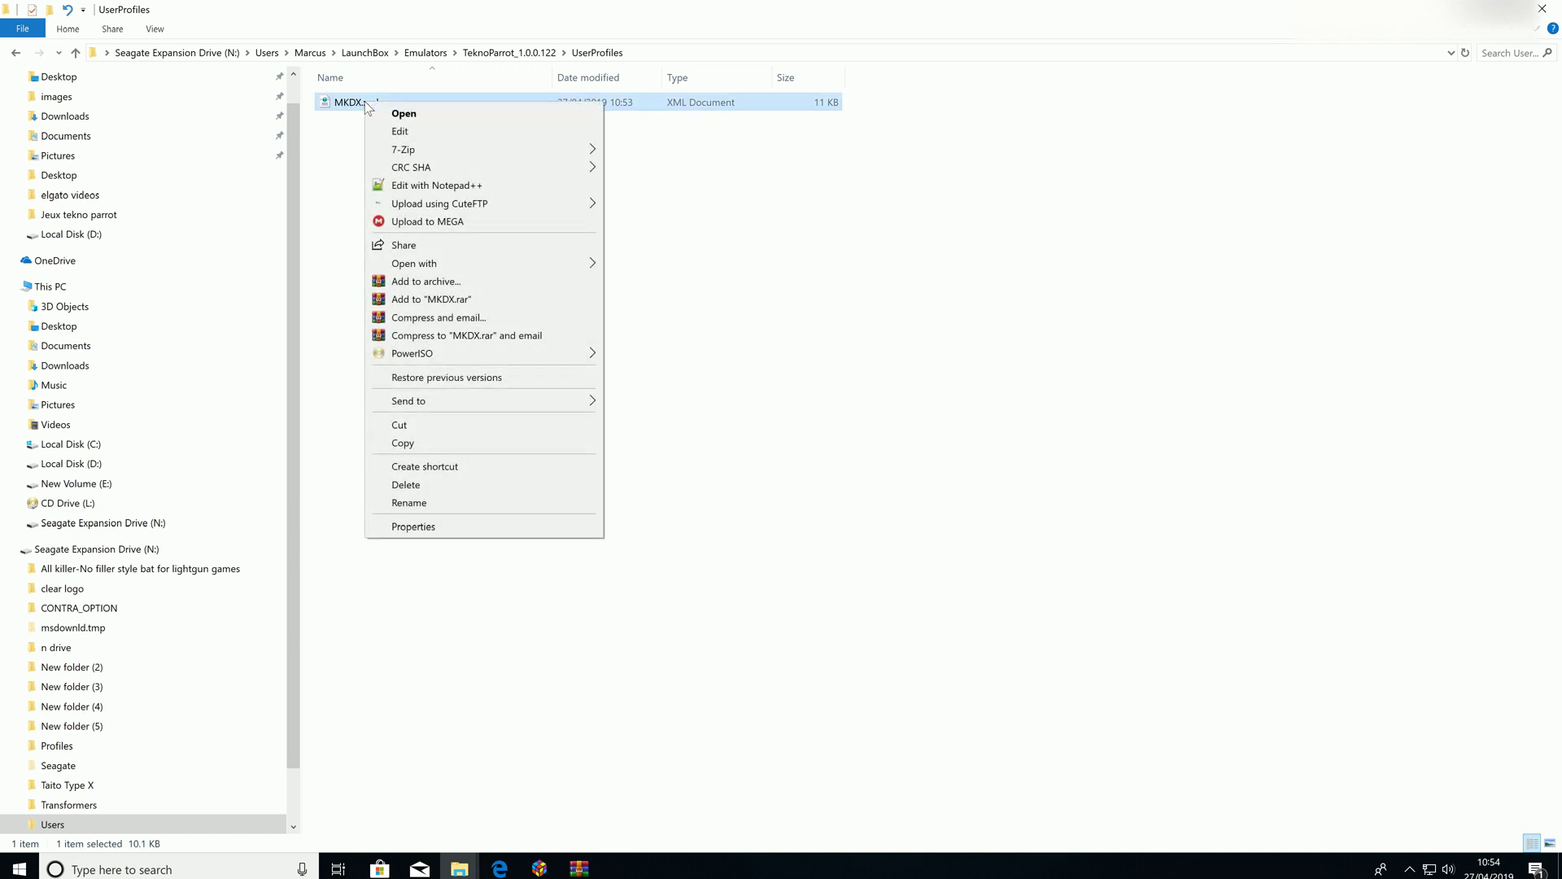
{"action": "left_click", "coordinate": [410, 503]}
{"action": "left_click_drag", "start_coordinate": [376, 105], "coordinate": [337, 95]}
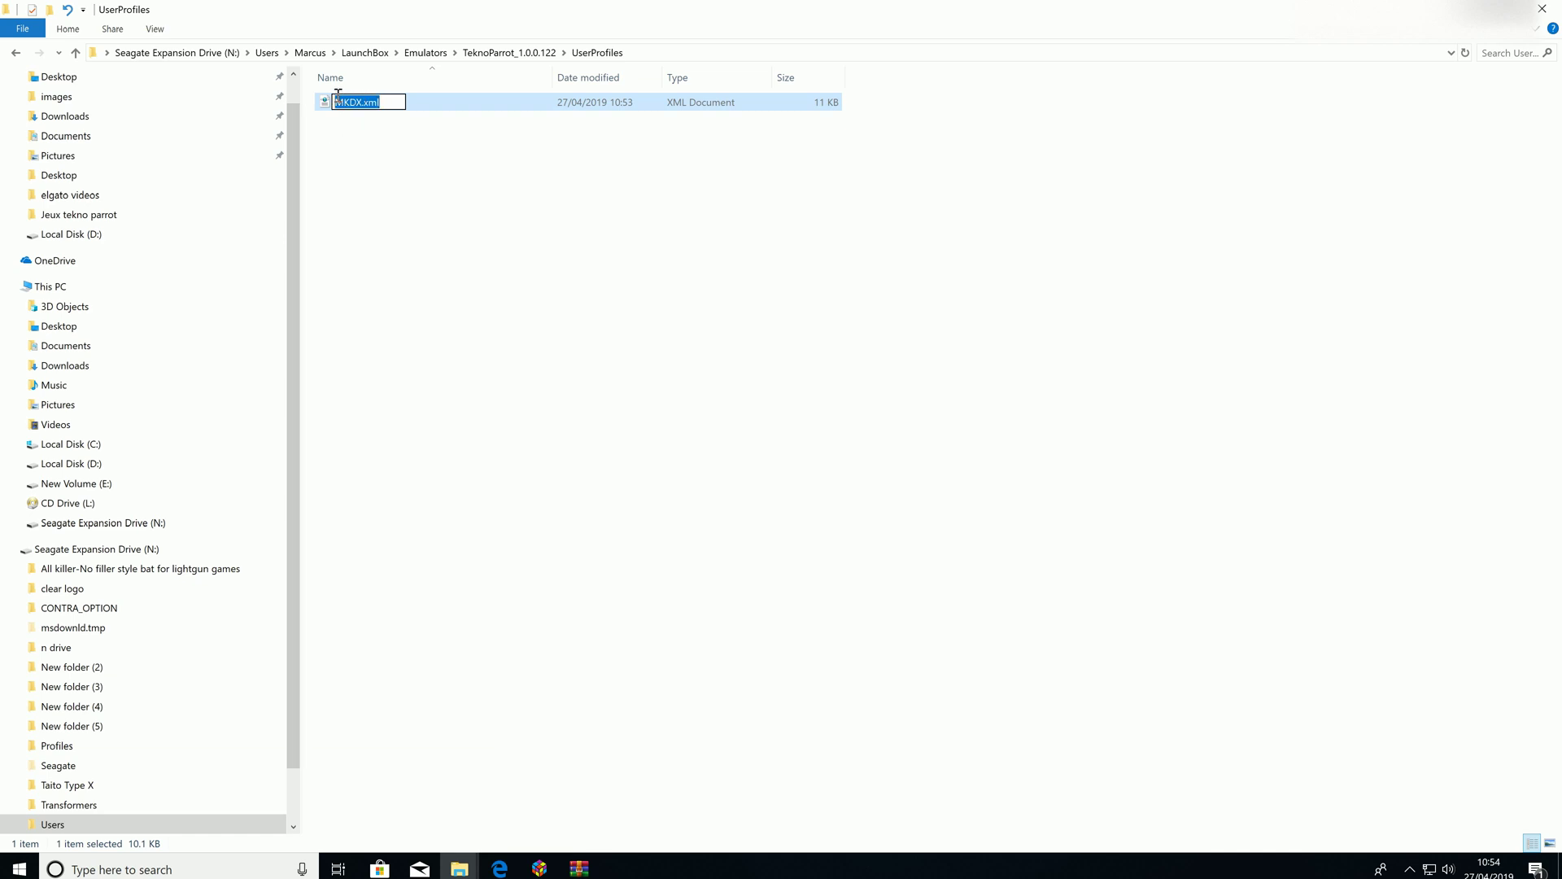
{"action": "right_click", "coordinate": [345, 101]}
{"action": "left_click", "coordinate": [376, 159]}
Return to the game's edit window in LaunchBox, complete the custom parameters as --profile=MKDX.xml, and save the game
{"action": "left_click", "coordinate": [542, 869]}
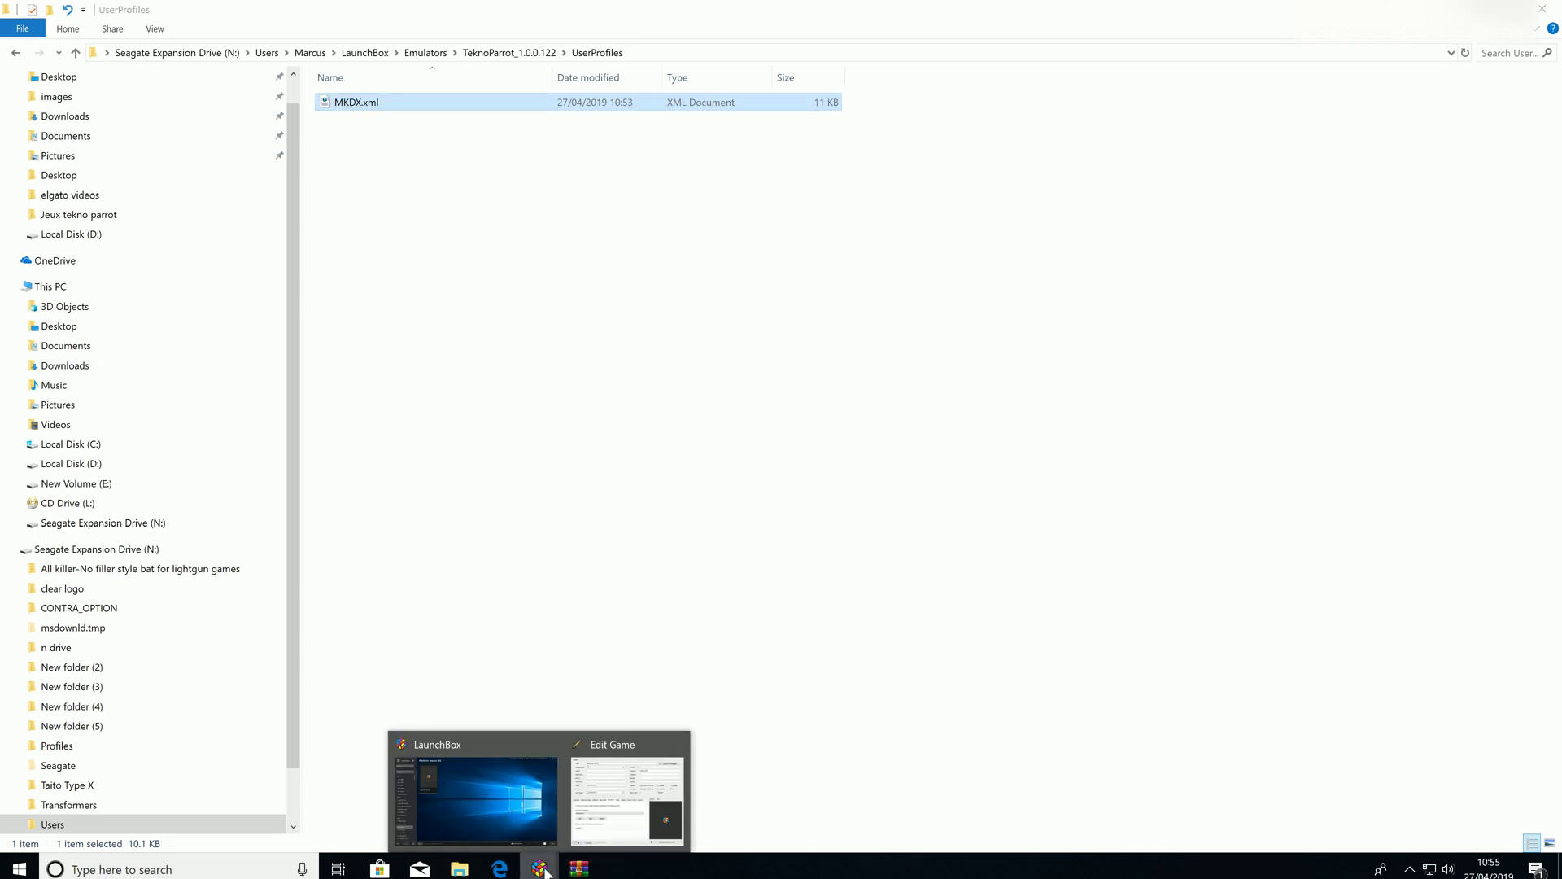
{"action": "left_click", "coordinate": [627, 798]}
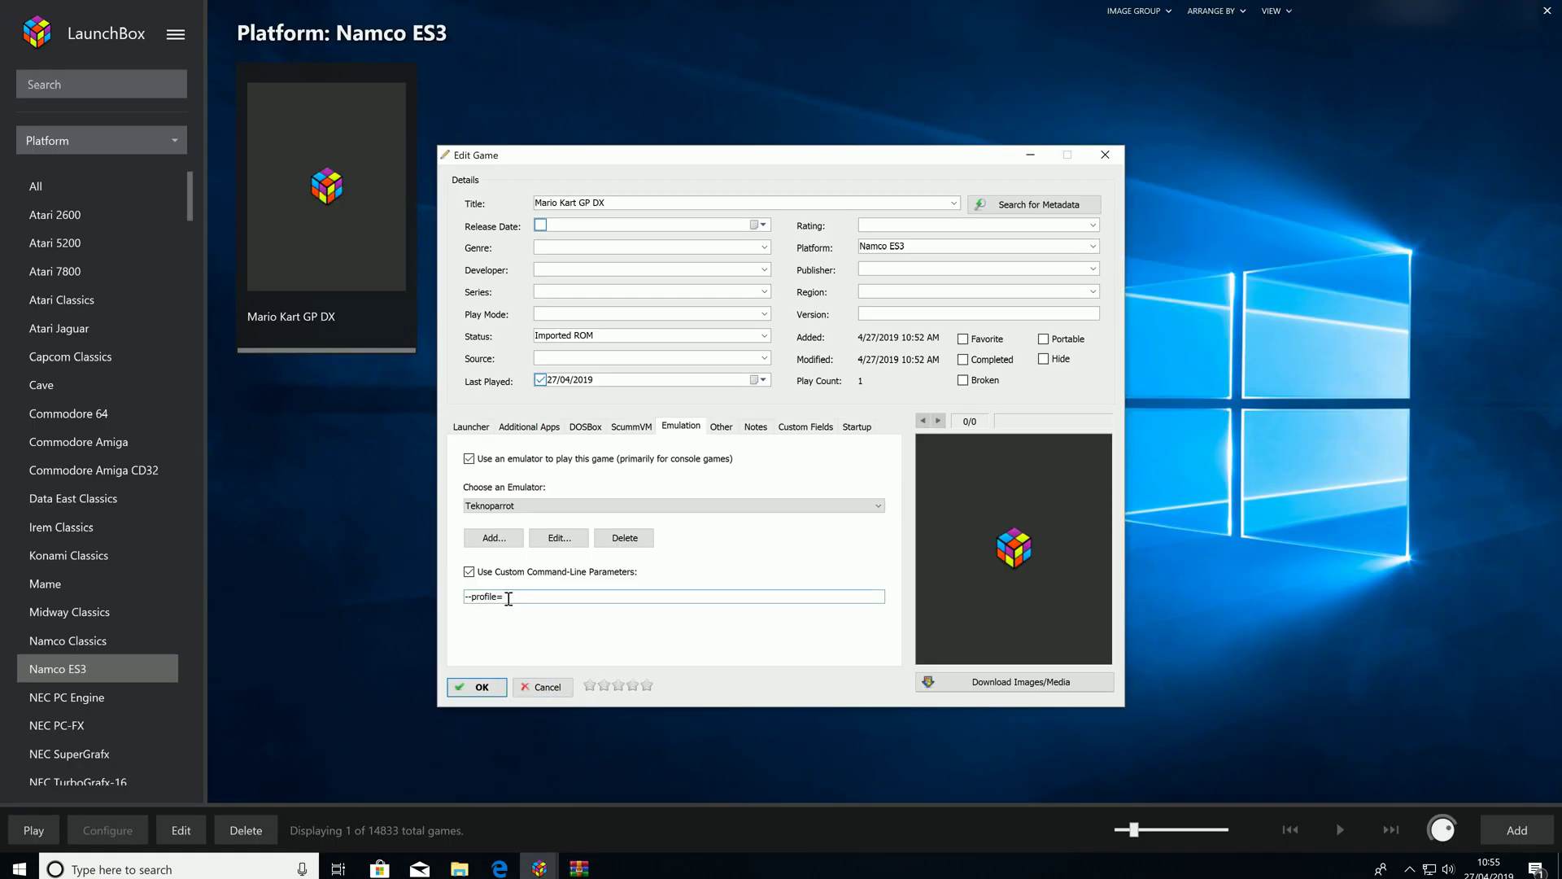
{"action": "right_click", "coordinate": [508, 598]}
{"action": "left_click", "coordinate": [525, 663]}
{"action": "left_click", "coordinate": [500, 687]}
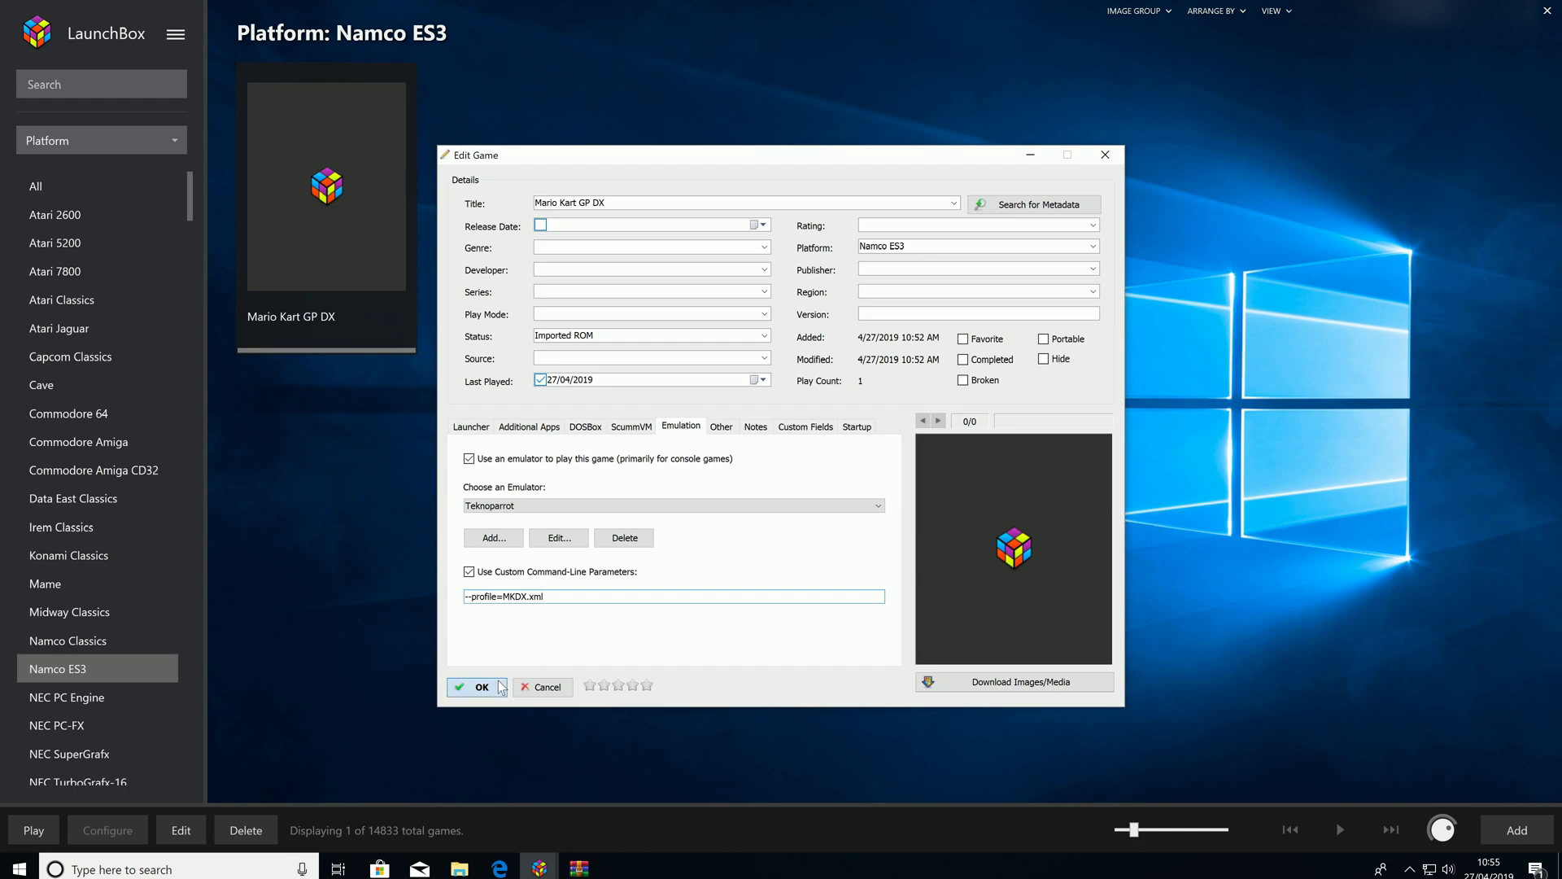